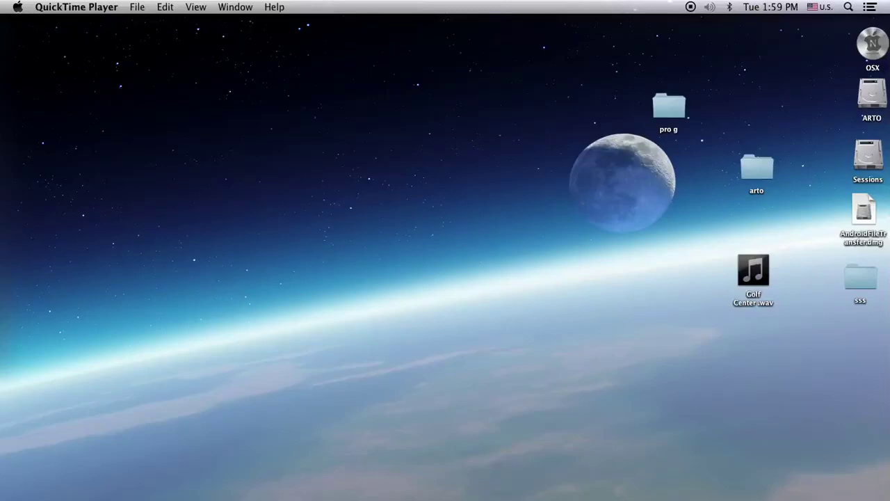
Place the final 2.omf file mid-desktop and create a blank 24-bit, 48 kHz AIFF session named gggg in Pro Tools
{"action": "left_click_drag", "start_coordinate": [736, 259], "coordinate": [454, 264]}
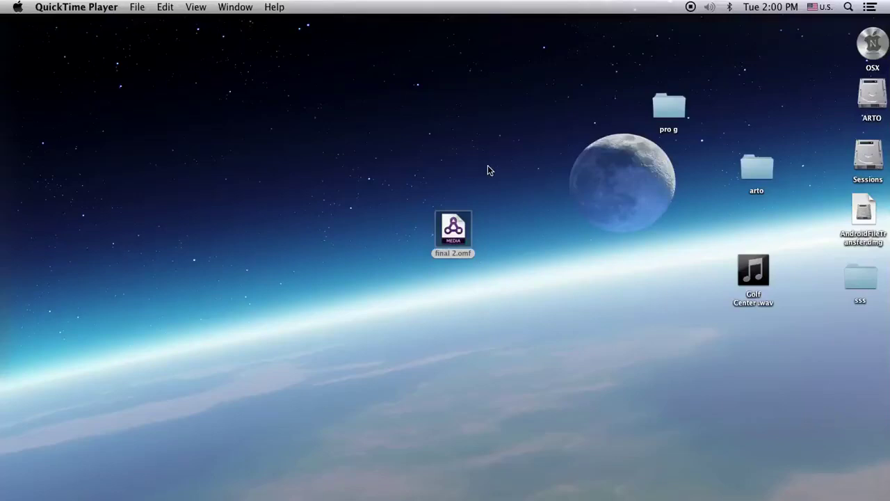
{"action": "left_click", "coordinate": [100, 7]}
{"action": "left_click", "coordinate": [123, 23]}
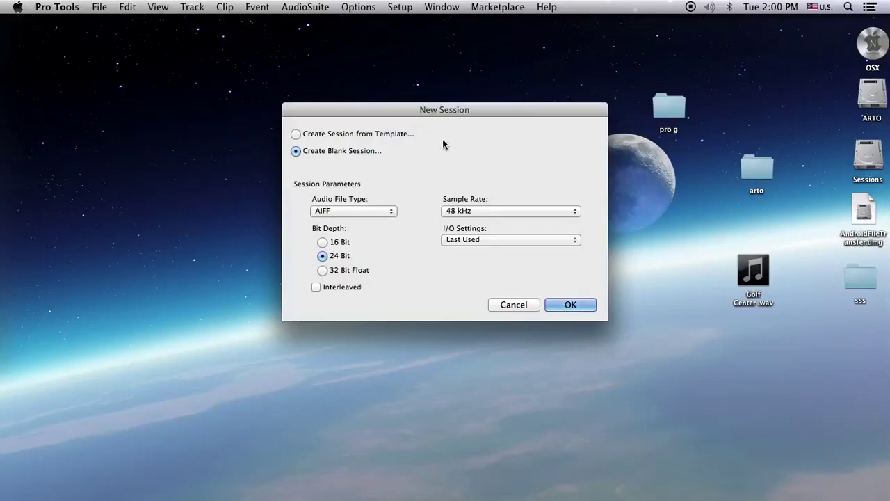
{"action": "key", "text": "Return"}
{"action": "key", "text": "Return"}
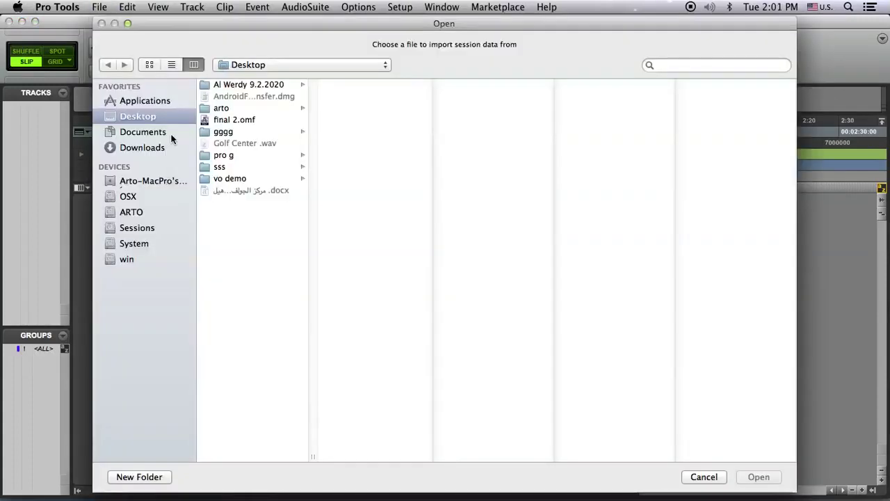
Import all tracks of final 2.omf from the Desktop as new tracks and decline saving a detailed report
{"action": "left_click", "coordinate": [218, 120]}
{"action": "left_click", "coordinate": [759, 478]}
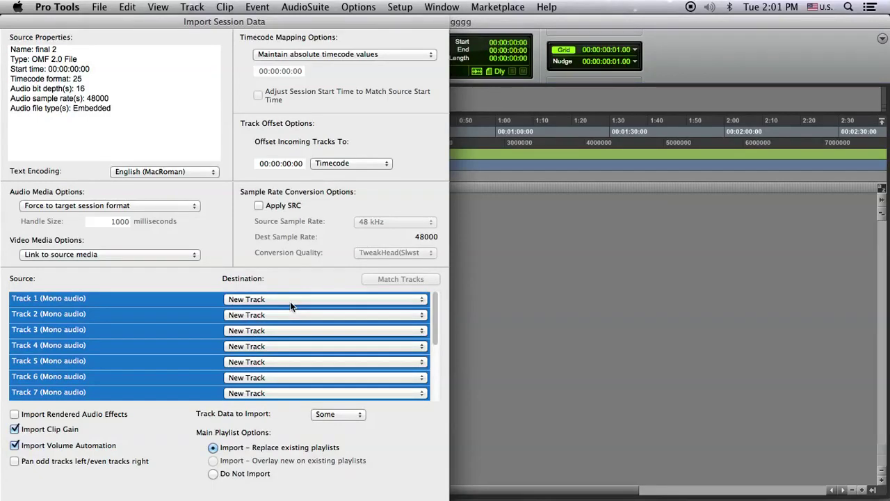
{"action": "scroll", "coordinate": [290, 303], "scroll_direction": "down", "scroll_amount": 5}
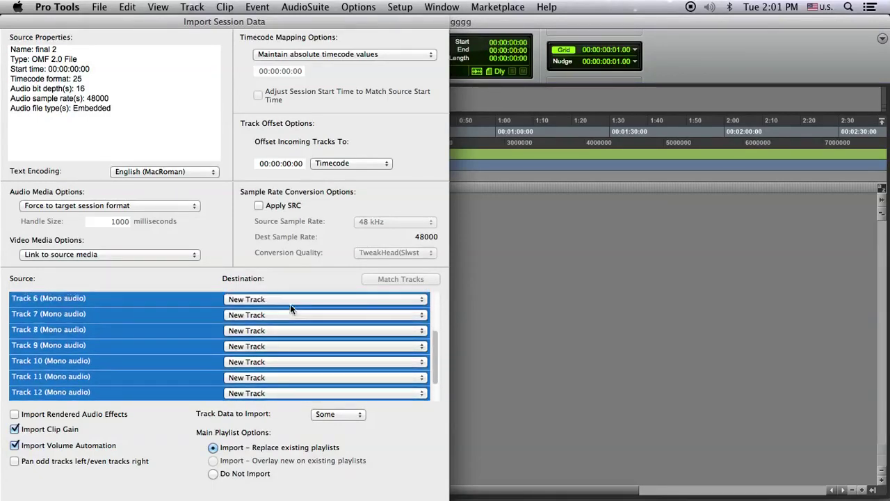
{"action": "scroll", "coordinate": [290, 304], "scroll_direction": "up", "scroll_amount": 5}
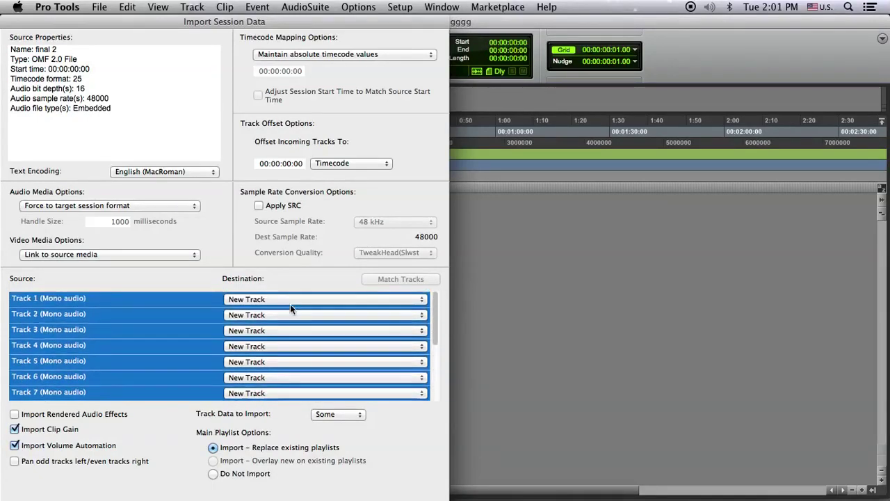
{"action": "key", "text": "Return"}
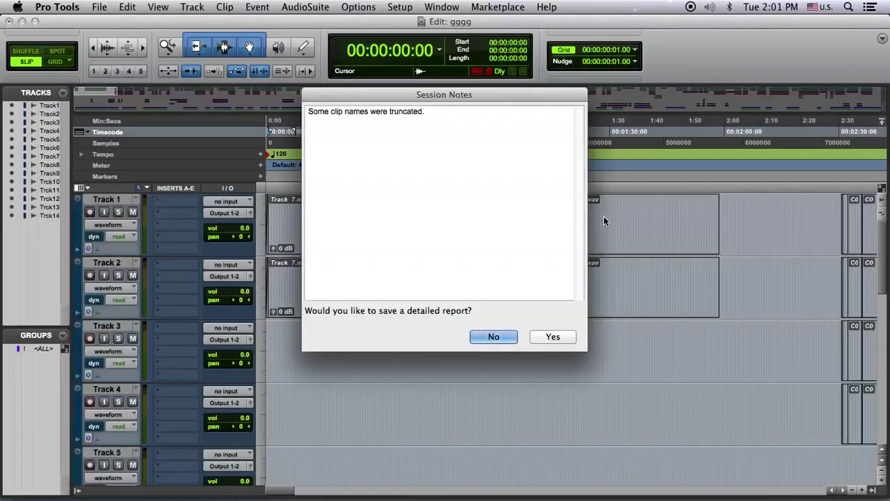
{"action": "left_click", "coordinate": [507, 337]}
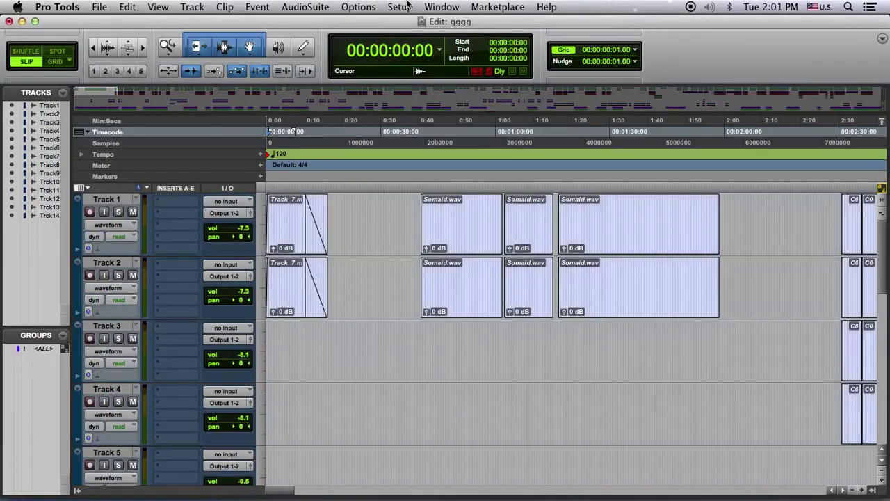
Check the processing progress of the OMF import in the Task Manager and look over the imported clips along the timeline
{"action": "left_click", "coordinate": [404, 7]}
{"action": "left_click", "coordinate": [459, 168]}
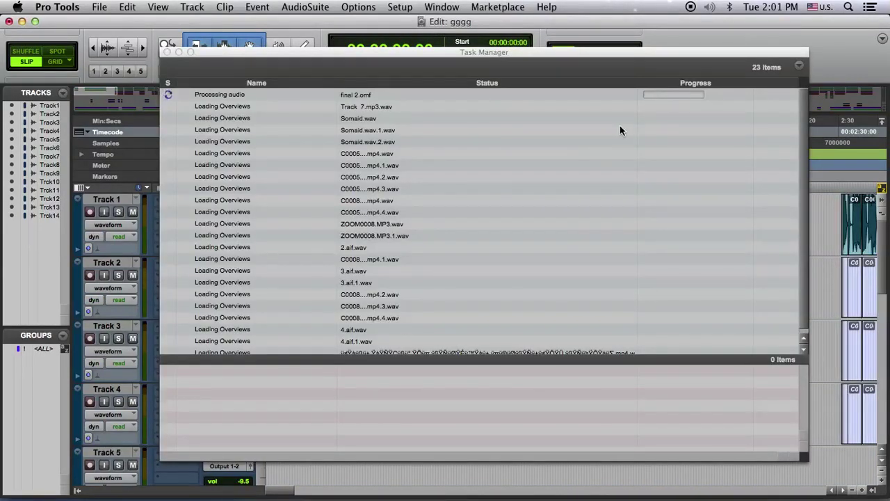
{"action": "left_click_drag", "start_coordinate": [590, 55], "coordinate": [889, 87]}
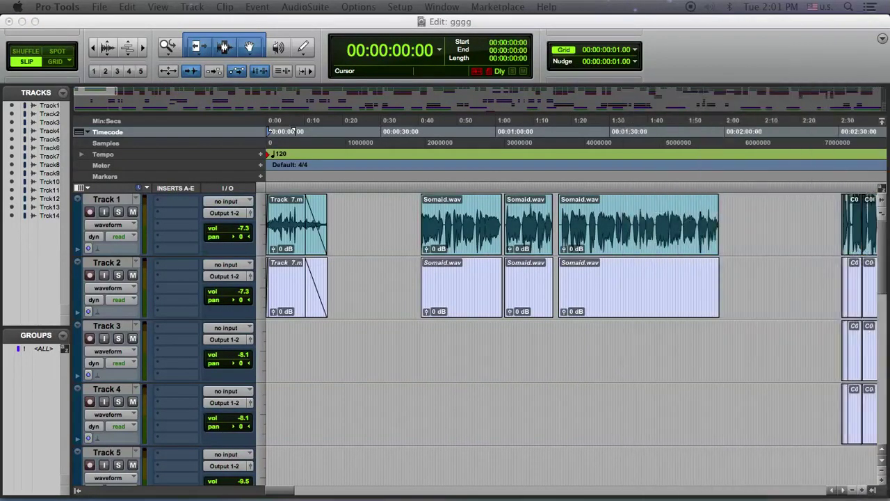
{"action": "left_click_drag", "start_coordinate": [889, 59], "coordinate": [485, 61]}
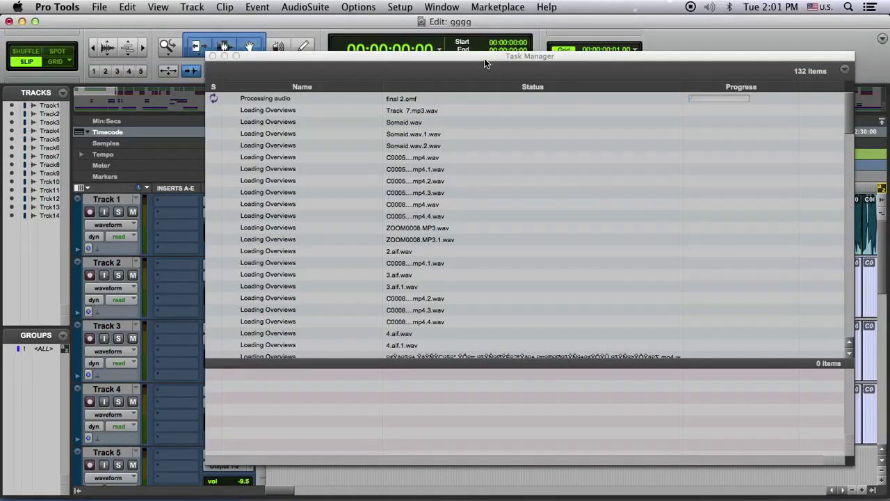
{"action": "left_click", "coordinate": [212, 57]}
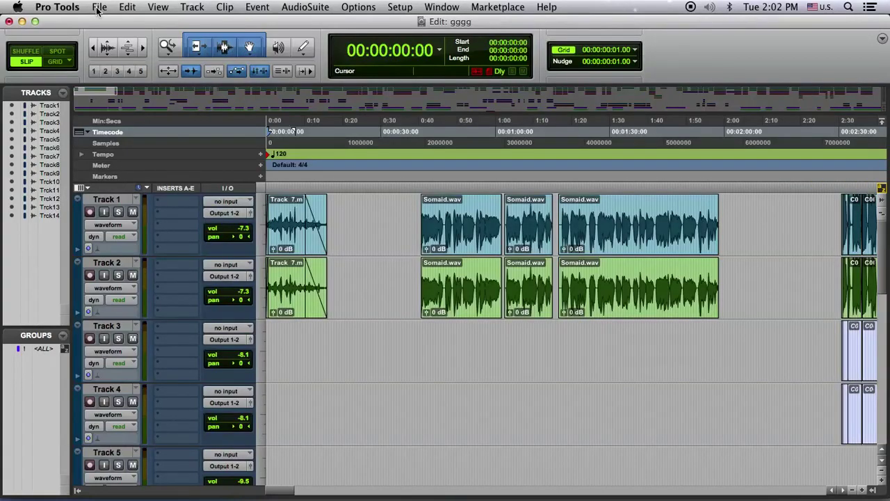
{"action": "left_click", "coordinate": [95, 48]}
{"action": "left_click", "coordinate": [94, 47]}
{"action": "left_click", "coordinate": [94, 47]}
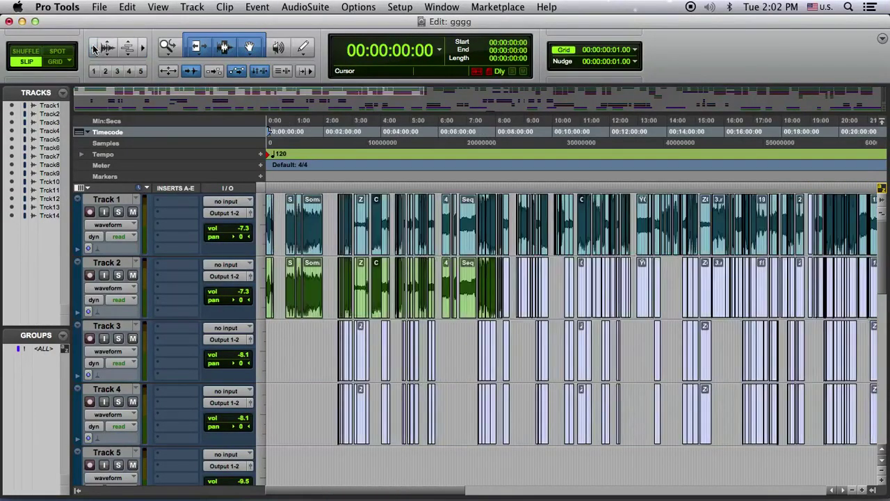
{"action": "left_click", "coordinate": [94, 47]}
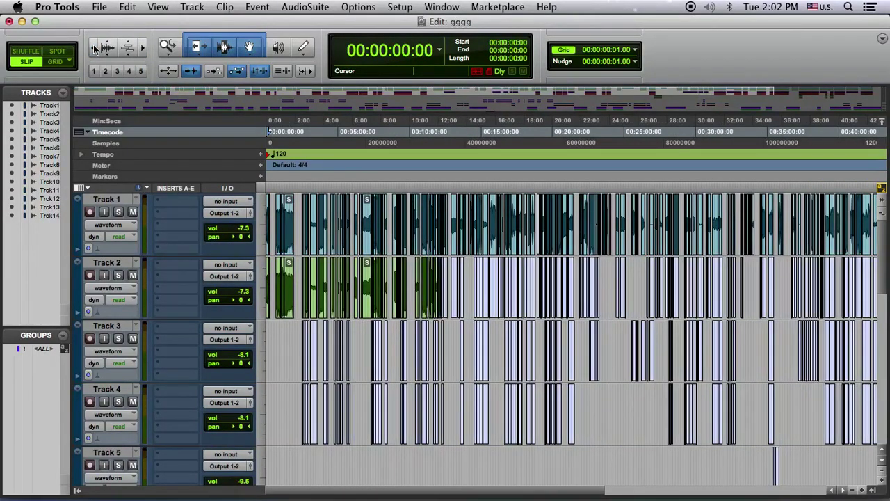
Close the current session despite its incomplete tasks and open the recent Al Werdy _ For Mix.omf with AIFF, 16 Bit and 48 kHz settings
{"action": "left_click", "coordinate": [99, 7]}
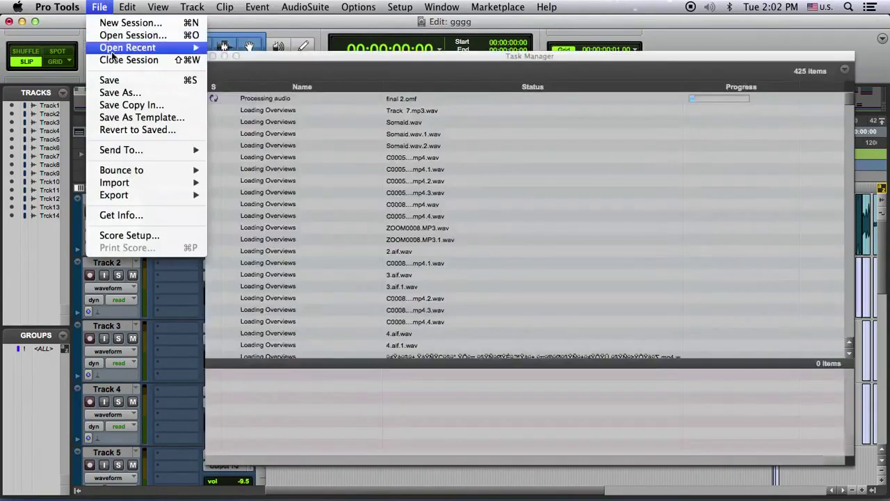
{"action": "mouse_move", "coordinate": [113, 54]}
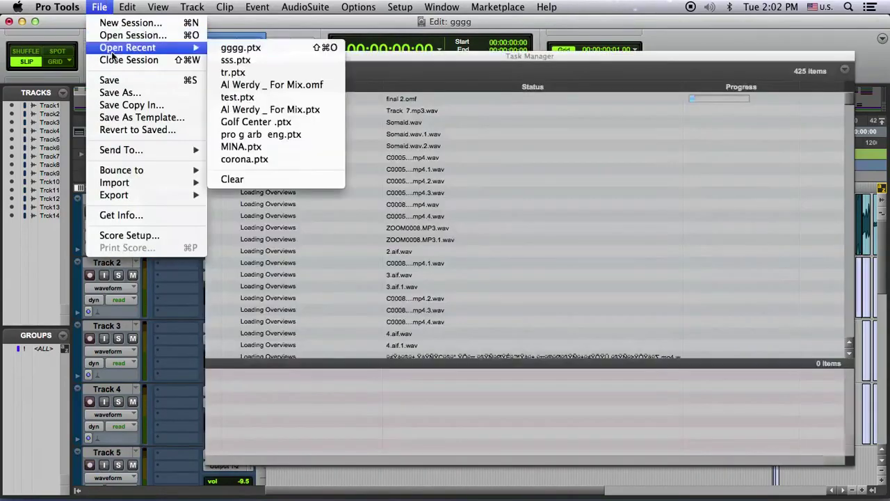
{"action": "left_click", "coordinate": [272, 84]}
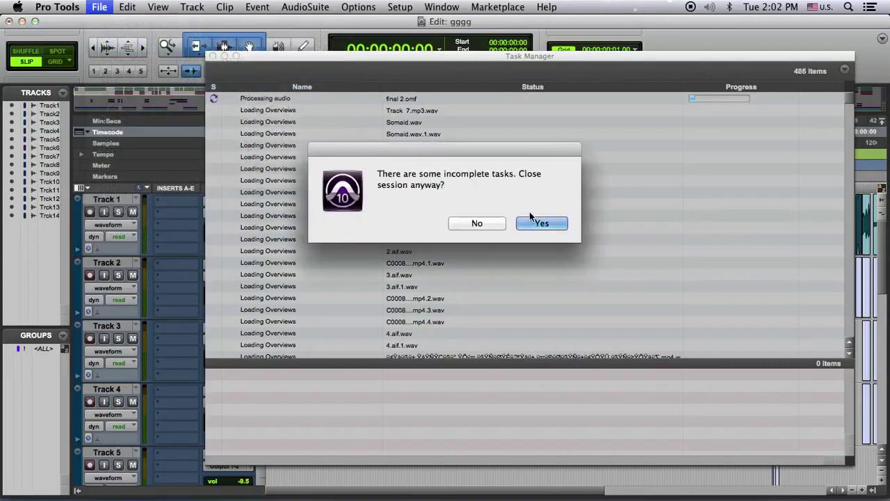
{"action": "left_click", "coordinate": [542, 224]}
{"action": "left_click", "coordinate": [385, 223]}
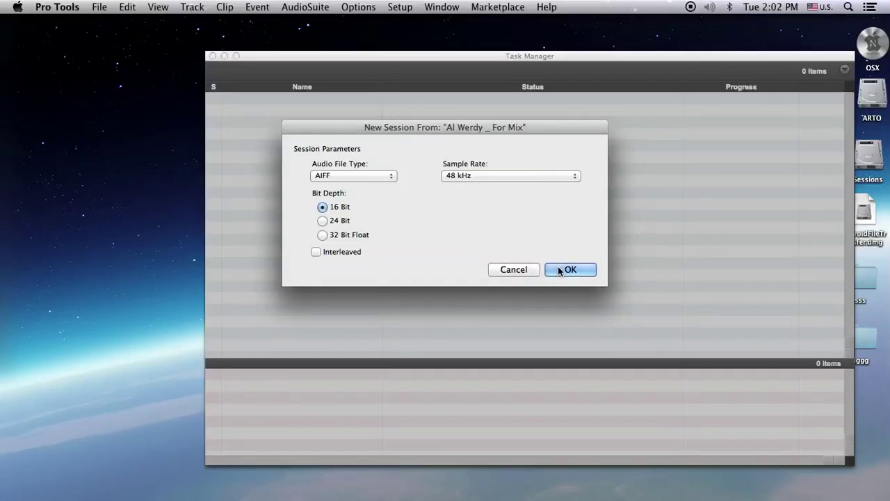
{"action": "left_click", "coordinate": [558, 266]}
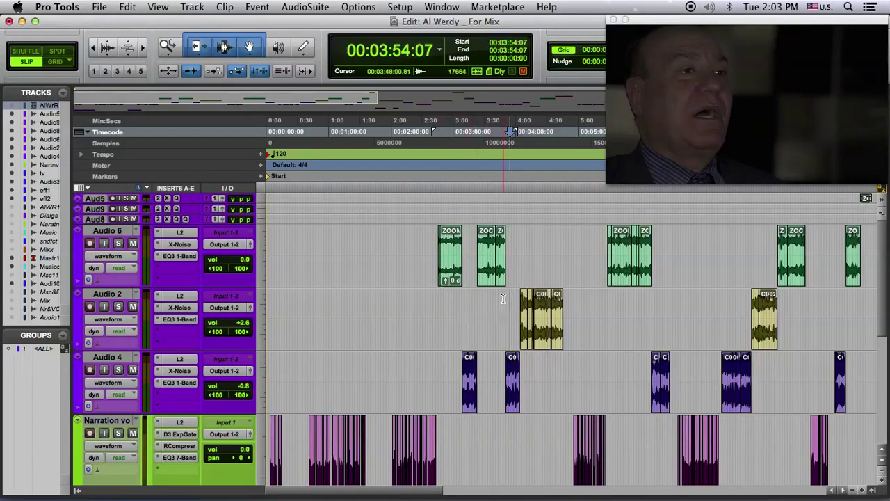
Select the clip on the Audio 4 track that starts at 00:03:50:19
{"action": "left_click", "coordinate": [511, 405]}
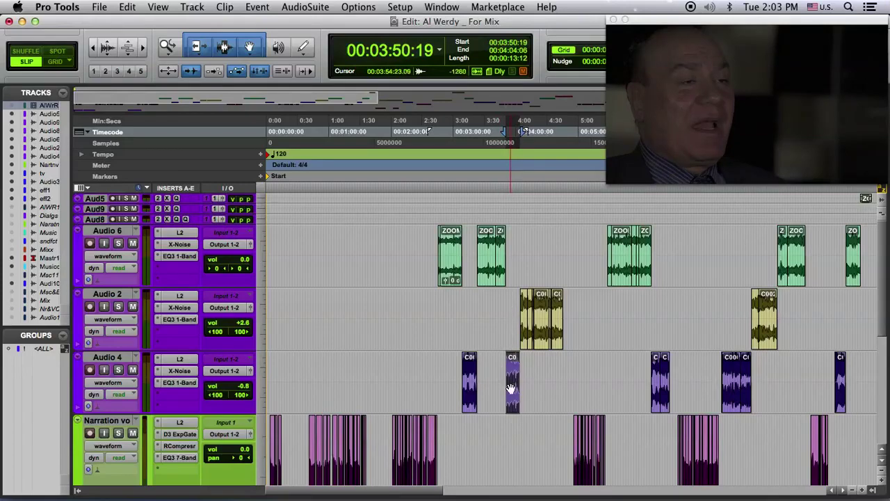
{"action": "left_click", "coordinate": [195, 9]}
{"action": "left_click", "coordinate": [202, 22]}
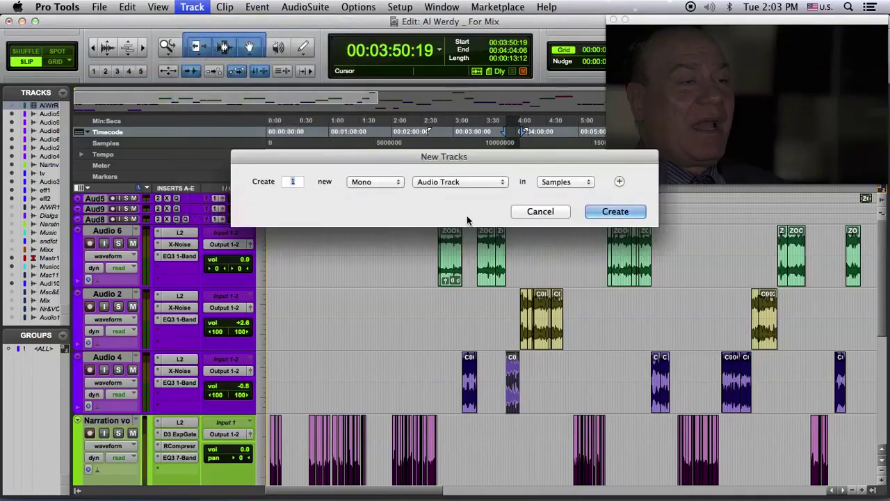
{"action": "left_click", "coordinate": [540, 211]}
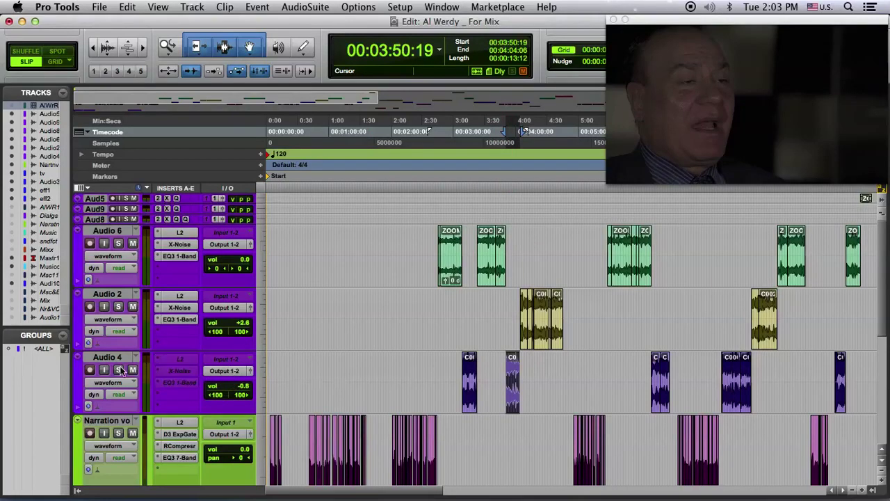
Solo the Audio 4 track and play the selected clip
{"action": "left_click", "coordinate": [120, 370]}
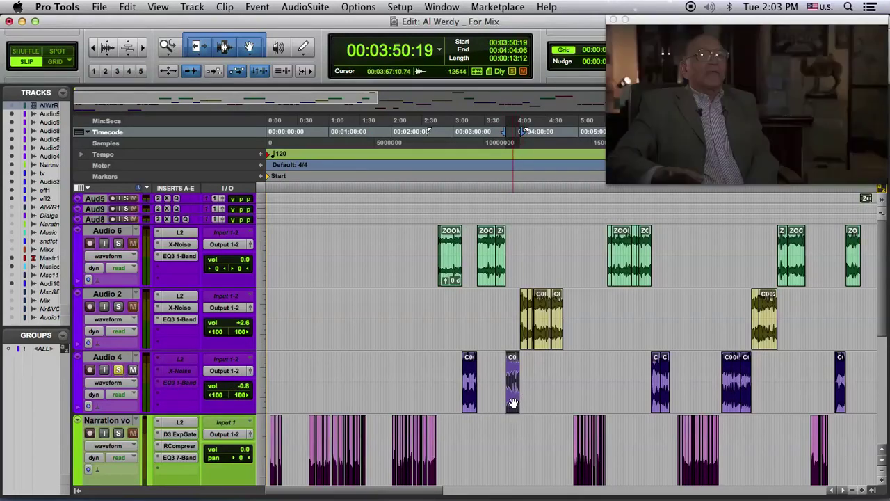
{"action": "key", "text": "space"}
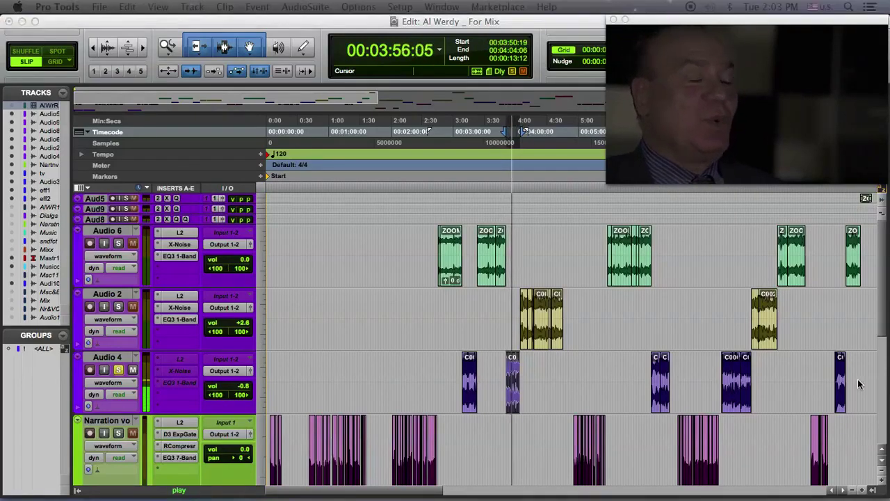
{"action": "left_click", "coordinate": [143, 46]}
{"action": "left_click", "coordinate": [144, 46]}
{"action": "left_click", "coordinate": [143, 46]}
{"action": "key", "text": "space"}
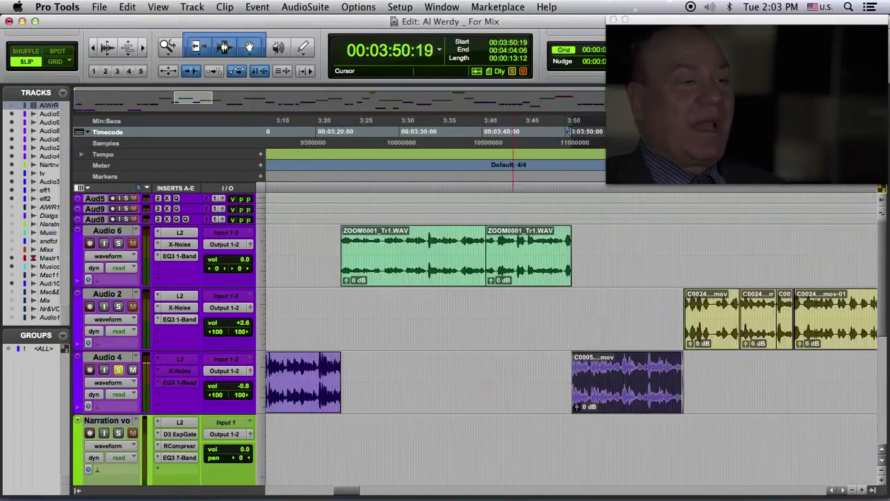
Solo the Audio 2 track as well and play its first C0024 clip from 00:04:06:20
{"action": "left_click", "coordinate": [122, 306]}
{"action": "left_click", "coordinate": [705, 361]}
{"action": "key", "text": "space"}
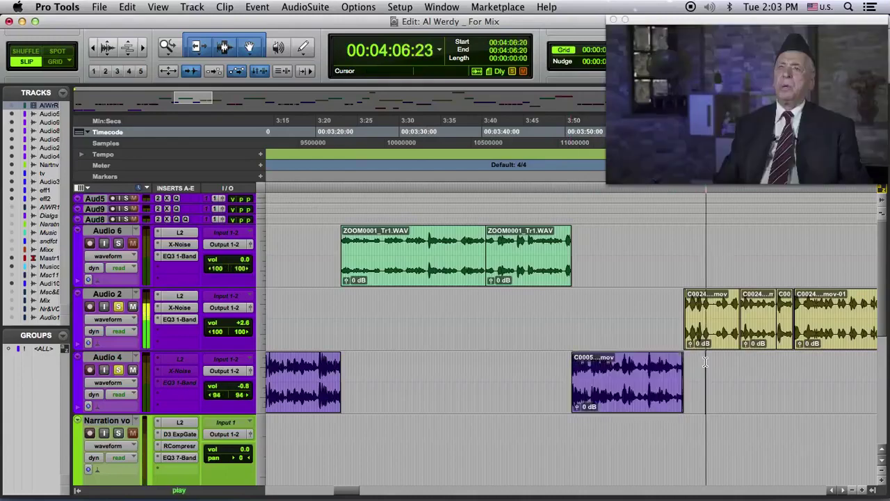
{"action": "double_click", "coordinate": [142, 48]}
{"action": "key", "text": "space"}
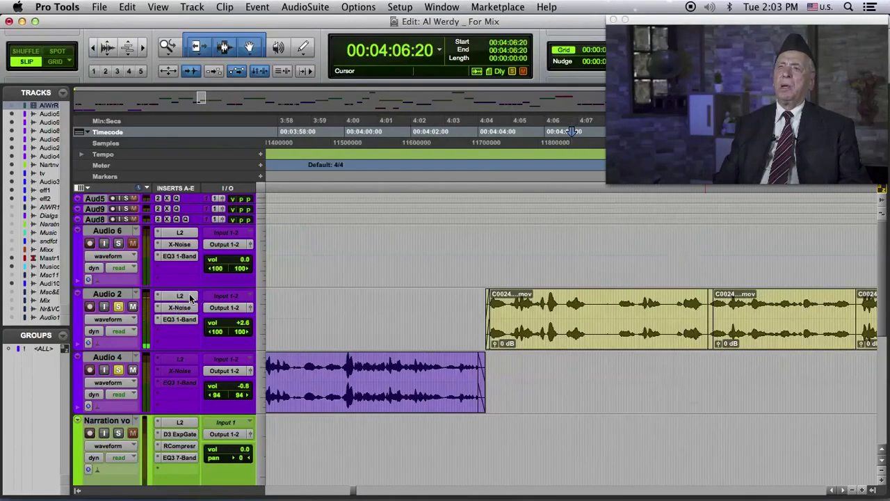
Make the L2, X-Noise and EQ3 1-Band inserts on Audio 2 inactive and play the track without them
{"action": "left_click", "coordinate": [190, 297]}
{"action": "left_click", "coordinate": [184, 307], "text": "ctrl+super"}
{"action": "left_click", "coordinate": [182, 297], "text": "ctrl+super"}
{"action": "left_click", "coordinate": [178, 322], "text": "ctrl+super"}
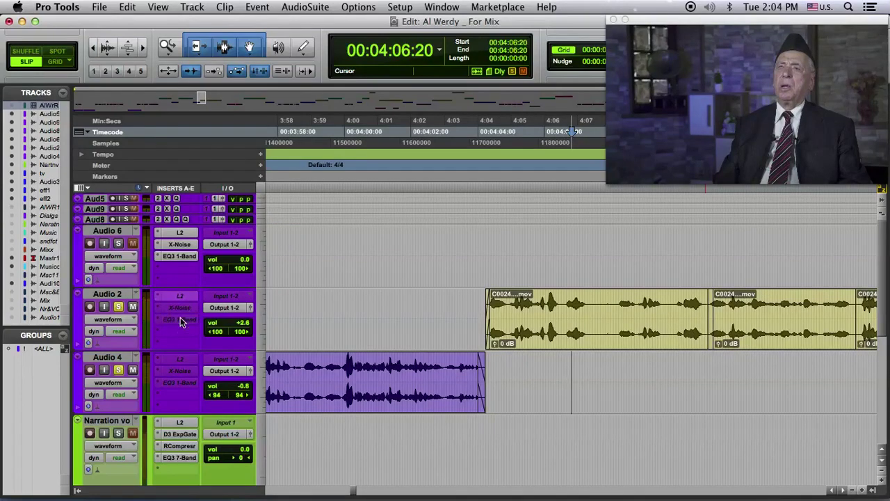
{"action": "key", "text": "space"}
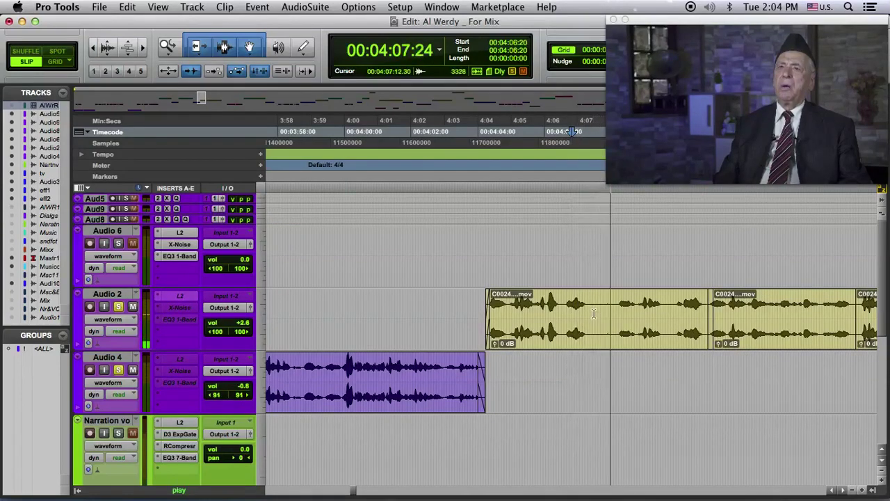
Select the quiet passage from 00:04:07:11 to 00:04:08:03 in the Audio 2 clip and play it
{"action": "key", "text": "space"}
{"action": "left_click_drag", "start_coordinate": [594, 311], "coordinate": [615, 311]}
{"action": "key", "text": "space"}
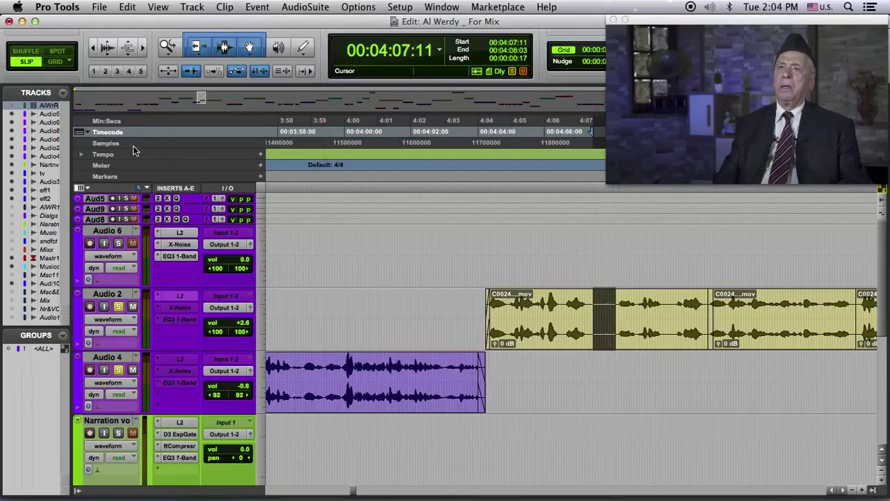
Make the L2, X-Noise and EQ3 1-Band inserts on Audio 6 inactive and play the soloed track from 00:05:41:10
{"action": "left_click", "coordinate": [95, 48]}
{"action": "left_click", "coordinate": [96, 48]}
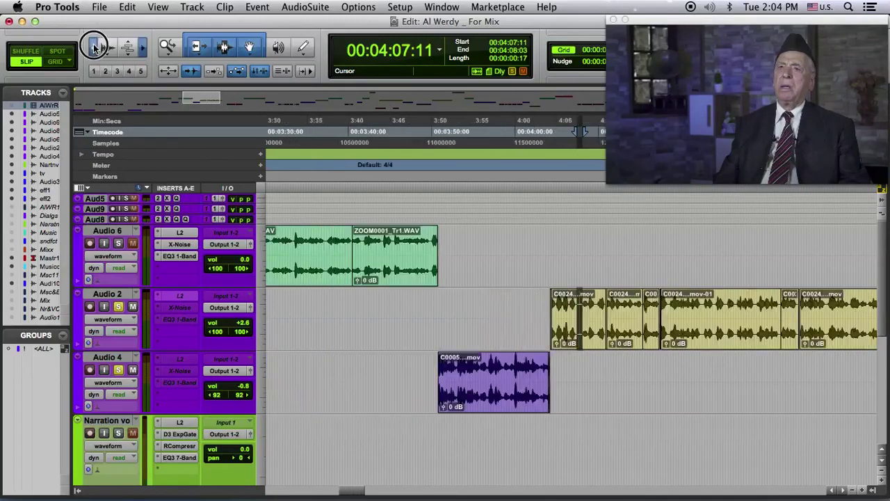
{"action": "left_click", "coordinate": [96, 48]}
{"action": "left_click", "coordinate": [95, 48]}
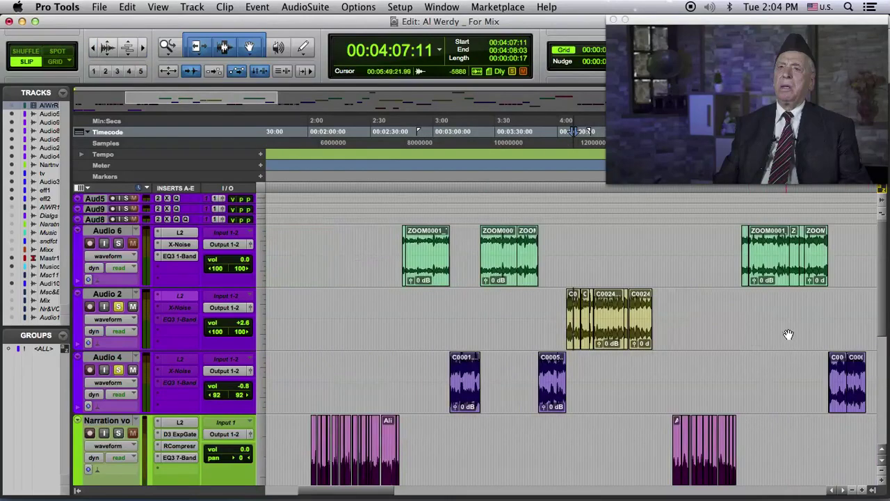
{"action": "left_click", "coordinate": [184, 234], "text": "ctrl+super"}
{"action": "left_click", "coordinate": [182, 245], "text": "ctrl+super"}
{"action": "left_click", "coordinate": [182, 256], "text": "ctrl+super"}
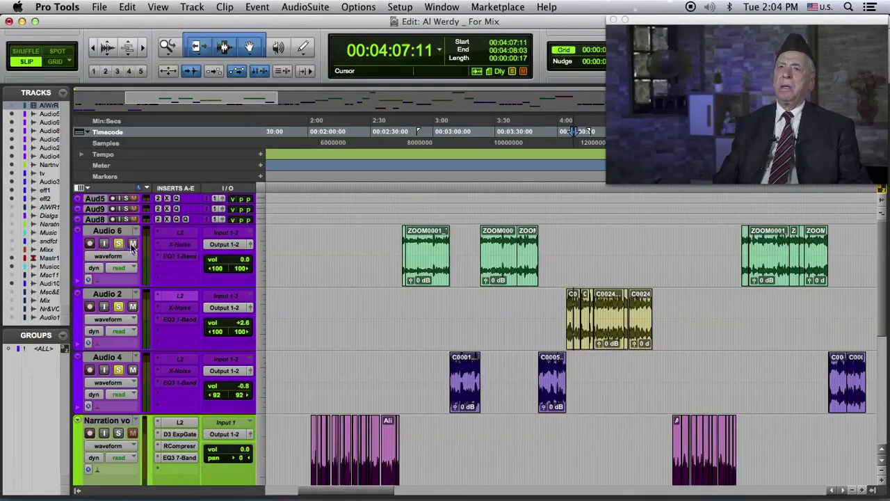
{"action": "left_click", "coordinate": [769, 298]}
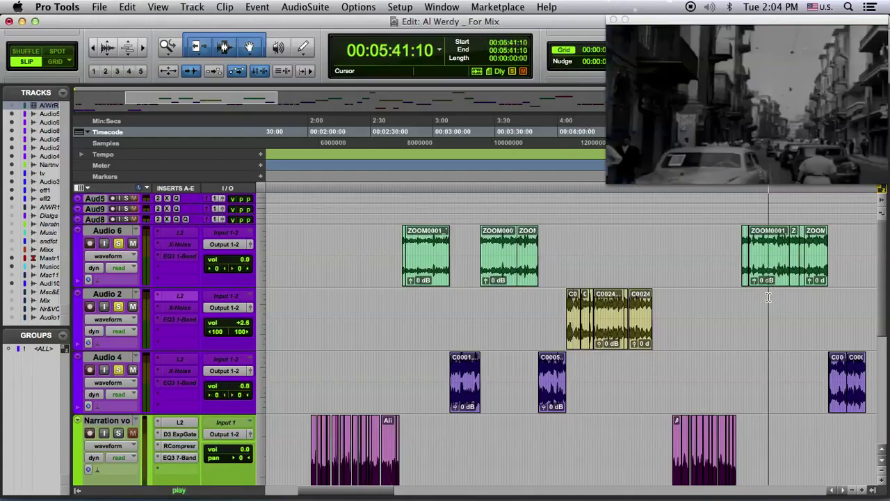
{"action": "key", "text": "space"}
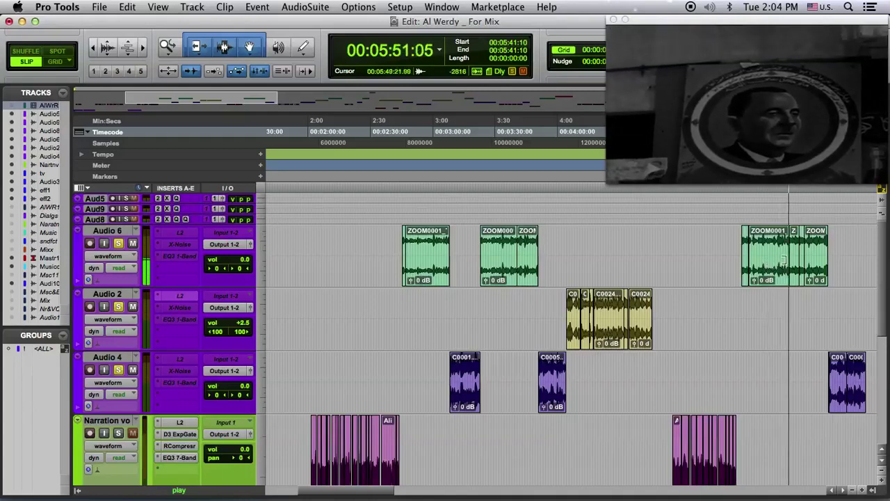
Stop the current playback and play the soloed tracks from 00:08:29:15
{"action": "key", "text": "space"}
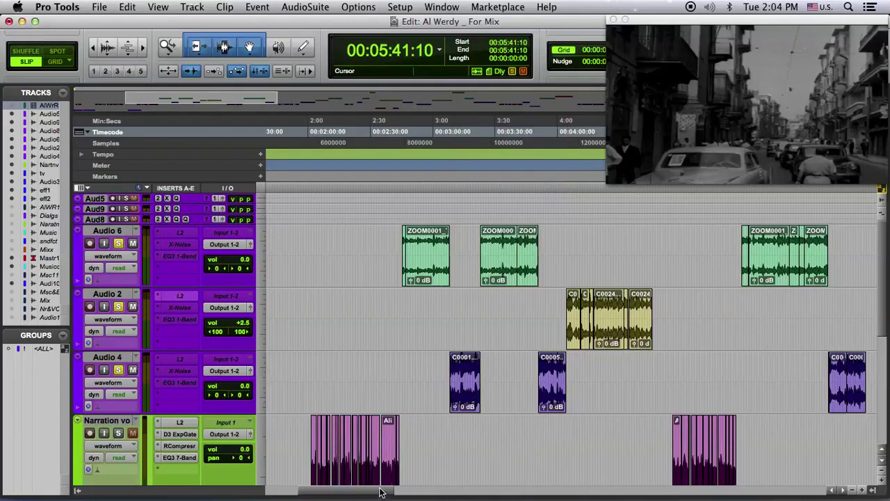
{"action": "left_click_drag", "start_coordinate": [380, 491], "coordinate": [458, 494]}
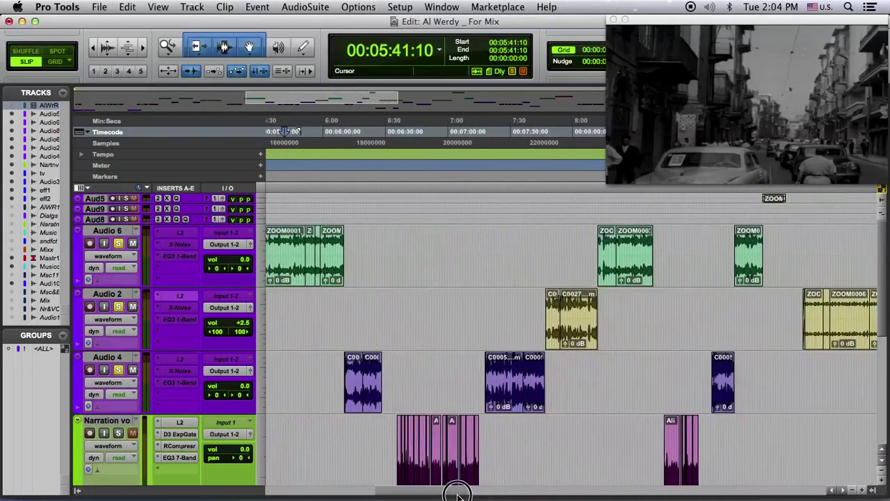
{"action": "left_click", "coordinate": [635, 297]}
{"action": "key", "text": "space"}
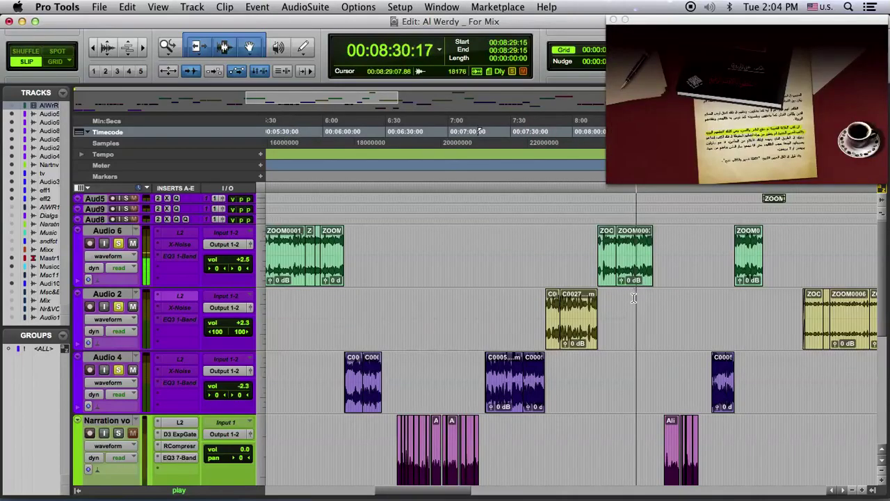
{"action": "key", "text": "space"}
Play the soloed interview tracks from 00:08:04:06 within the C0027 clip, then restart playback from the same point
{"action": "left_click", "coordinate": [582, 363]}
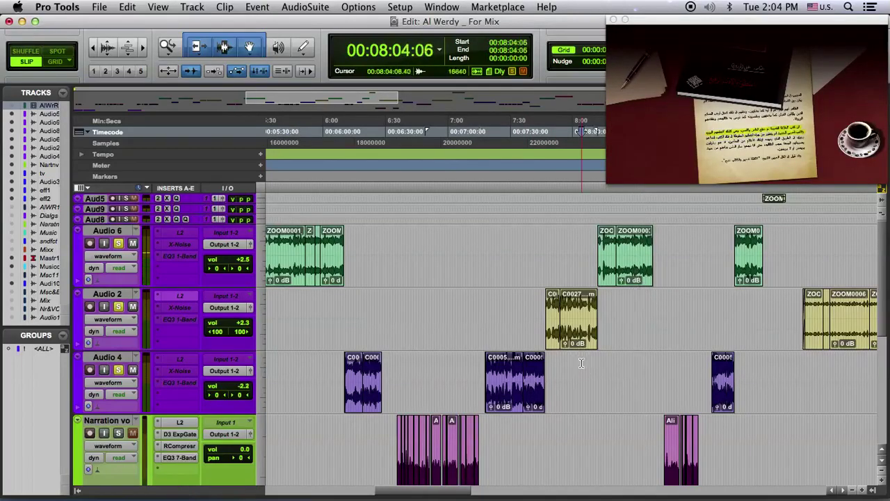
{"action": "key", "text": "space"}
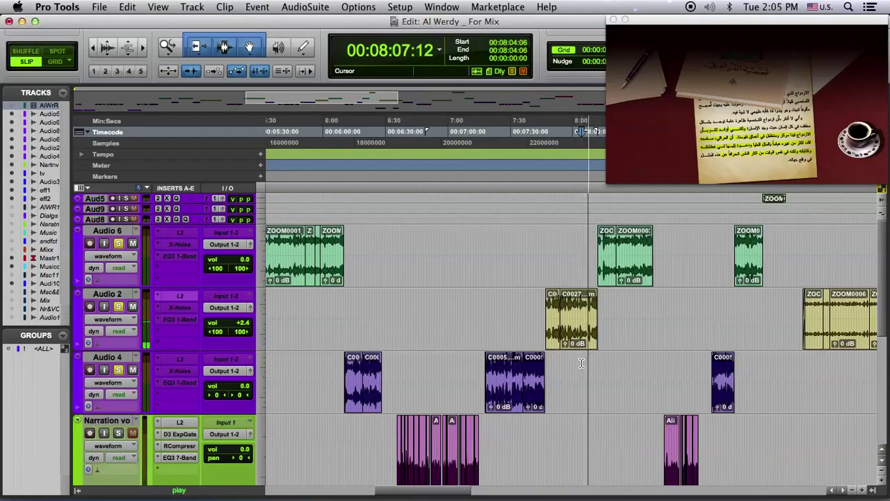
{"action": "key", "text": "space"}
{"action": "key", "text": "space"}
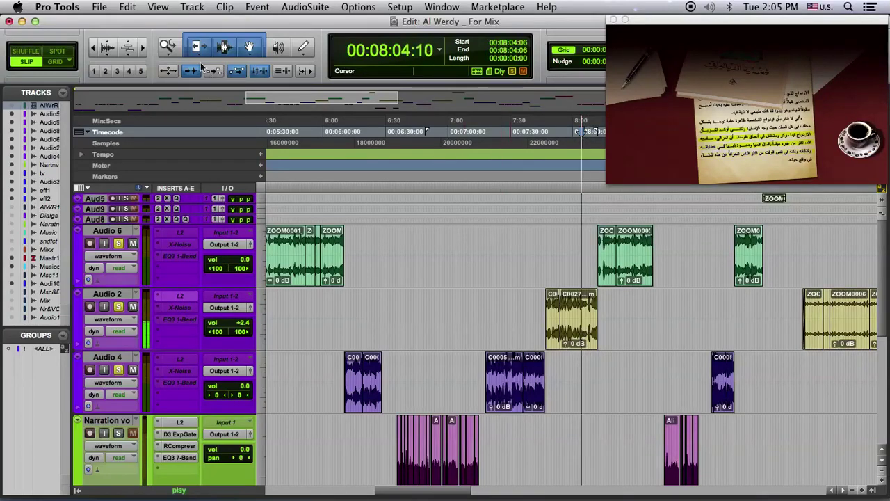
Select the quiet passage from 00:08:06:21 to 00:08:07:19 in the Audio 2 C0027 clip and play it
{"action": "left_click", "coordinate": [143, 47]}
{"action": "left_click", "coordinate": [142, 48]}
{"action": "left_click", "coordinate": [142, 48]}
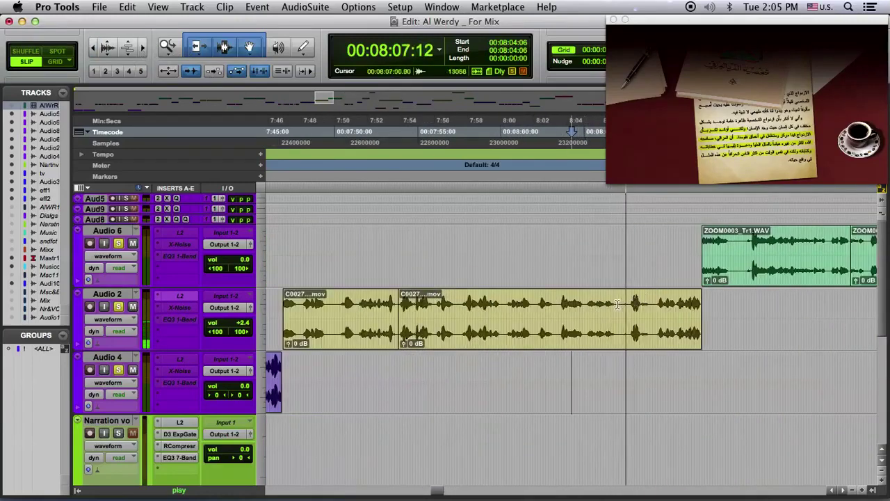
{"action": "key", "text": "space"}
{"action": "left_click_drag", "start_coordinate": [614, 301], "coordinate": [631, 302]}
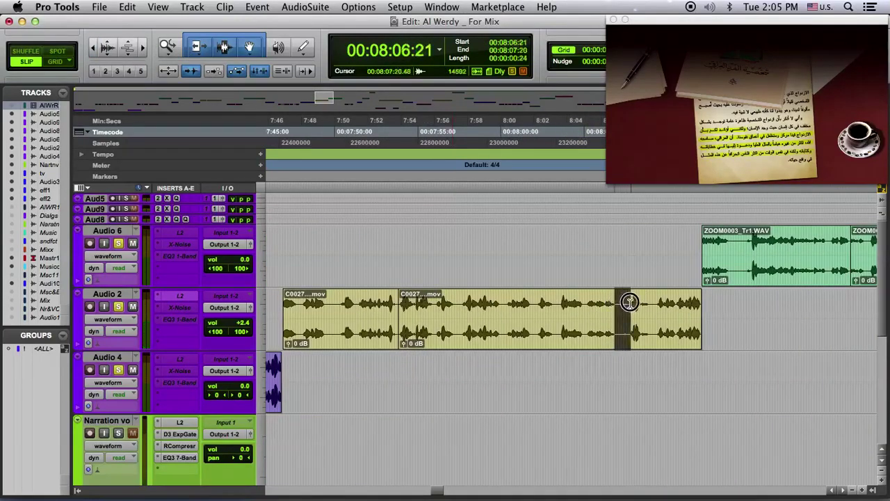
{"action": "key", "text": "space"}
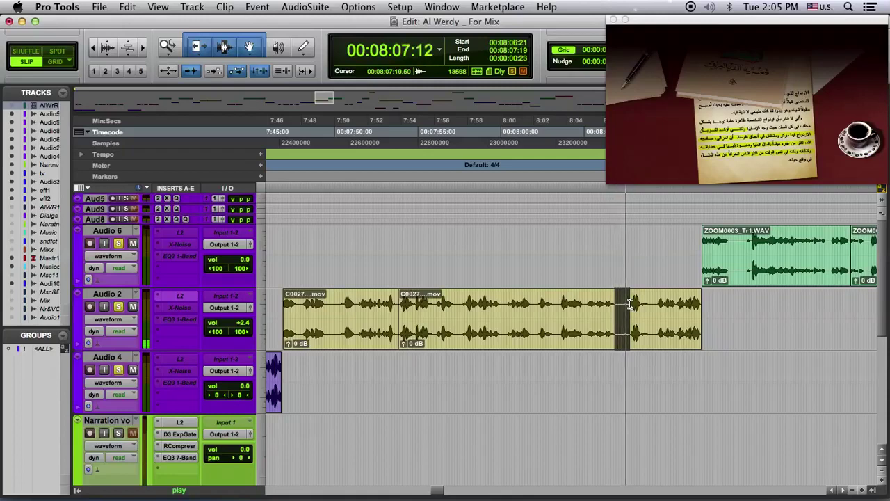
{"action": "key", "text": "space"}
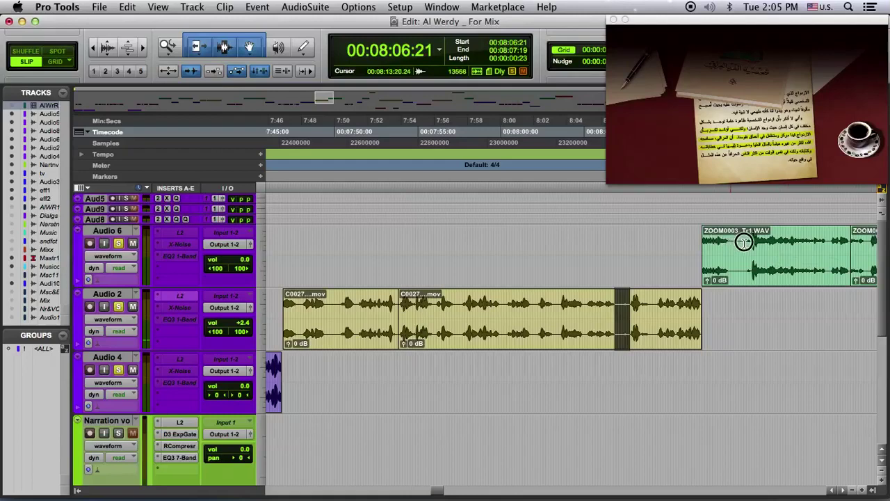
Select the quiet passage from 00:08:13:20 to 00:08:14:19 in the Audio 6 ZOOM0003 clip and play it
{"action": "left_click_drag", "start_coordinate": [745, 240], "coordinate": [729, 242]}
{"action": "key", "text": "space"}
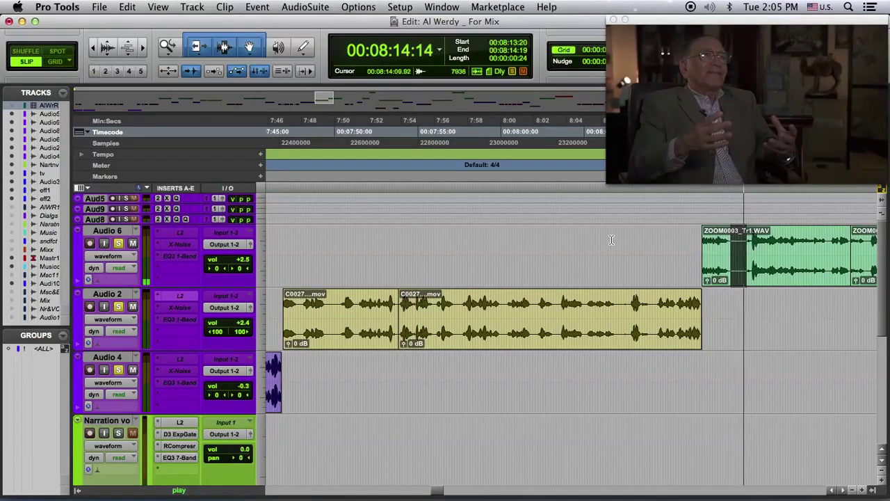
{"action": "key", "text": "space"}
Turn off solo on the Audio 6 and Audio 4 tracks
{"action": "left_click", "coordinate": [95, 49]}
{"action": "left_click", "coordinate": [95, 49]}
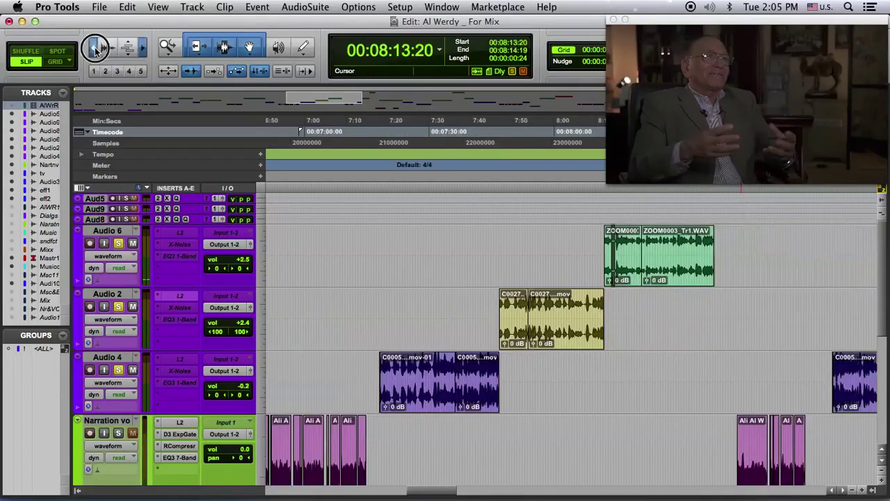
{"action": "left_click", "coordinate": [94, 49]}
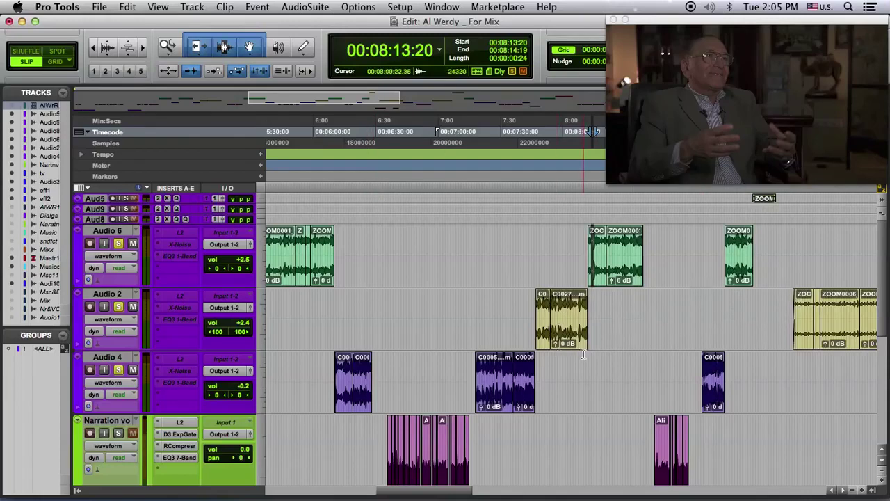
{"action": "left_click", "coordinate": [119, 243]}
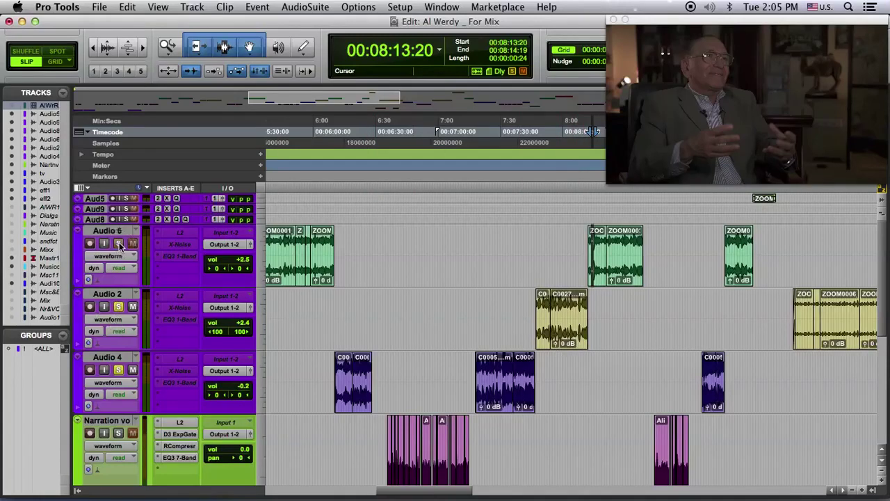
{"action": "left_click", "coordinate": [118, 371]}
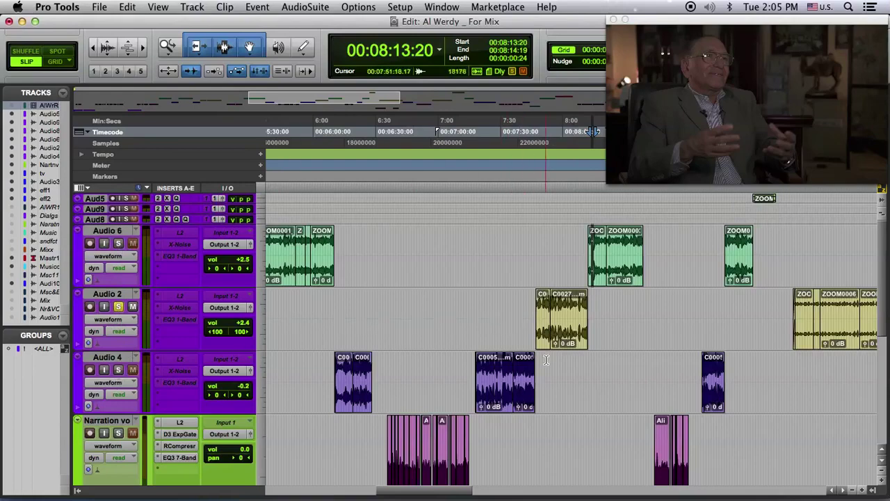
Select the C0027 clips on Audio 2 from 00:07:46:23 to 00:08:12:02 and play them
{"action": "left_click", "coordinate": [580, 338]}
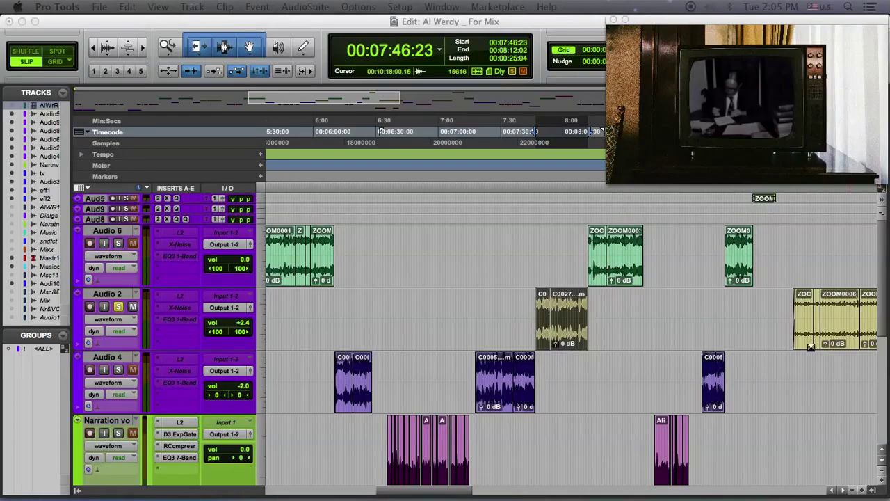
{"action": "key", "text": "space"}
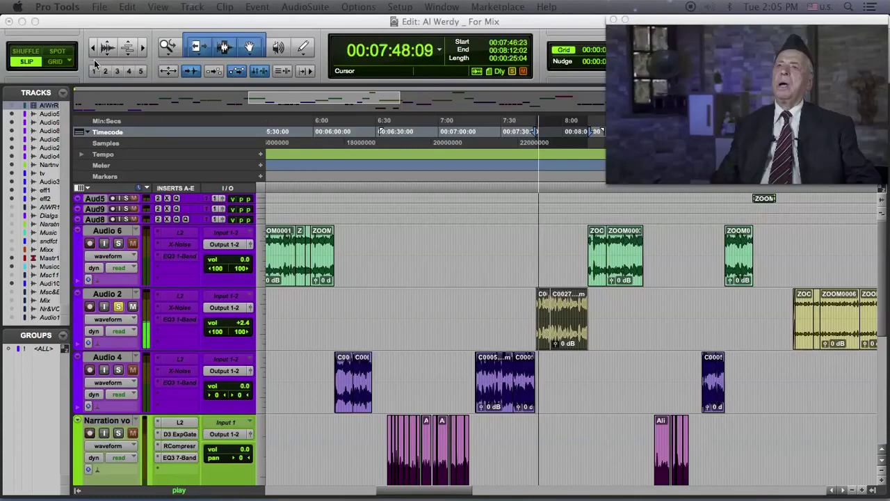
{"action": "left_click", "coordinate": [144, 48]}
{"action": "left_click", "coordinate": [144, 48]}
{"action": "left_click", "coordinate": [144, 48]}
{"action": "left_click", "coordinate": [144, 48]}
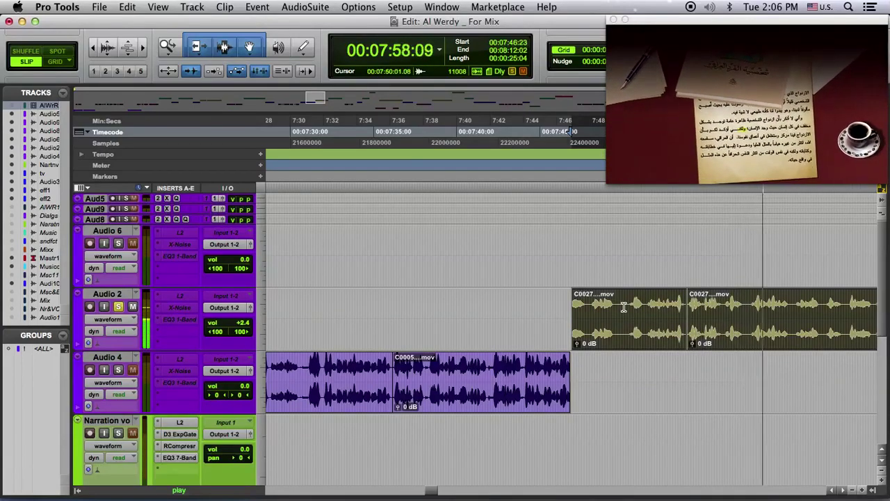
{"action": "key", "text": "space"}
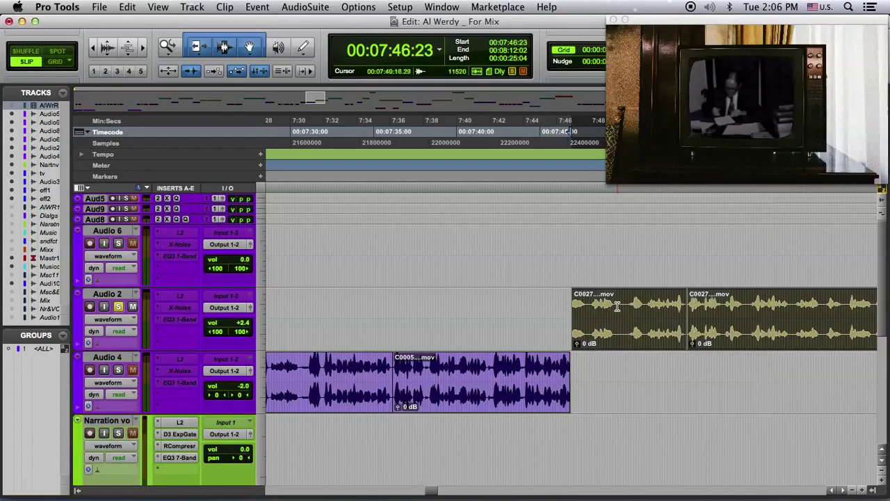
Select the quiet passage from 00:07:49:14 to 00:07:50:07 in the first Audio 2 C0027 clip and play it
{"action": "left_click", "coordinate": [617, 306]}
{"action": "key", "text": "space"}
{"action": "key", "text": "space"}
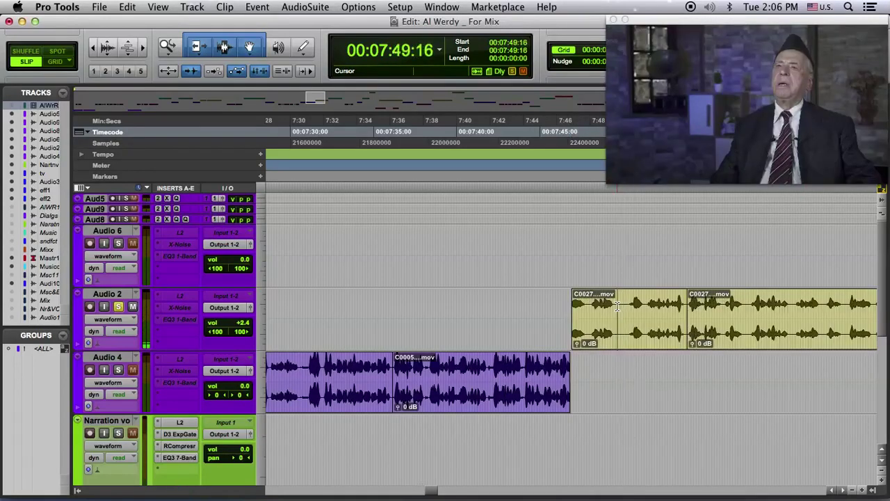
{"action": "left_click", "coordinate": [619, 307]}
{"action": "left_click_drag", "start_coordinate": [620, 306], "coordinate": [628, 310]}
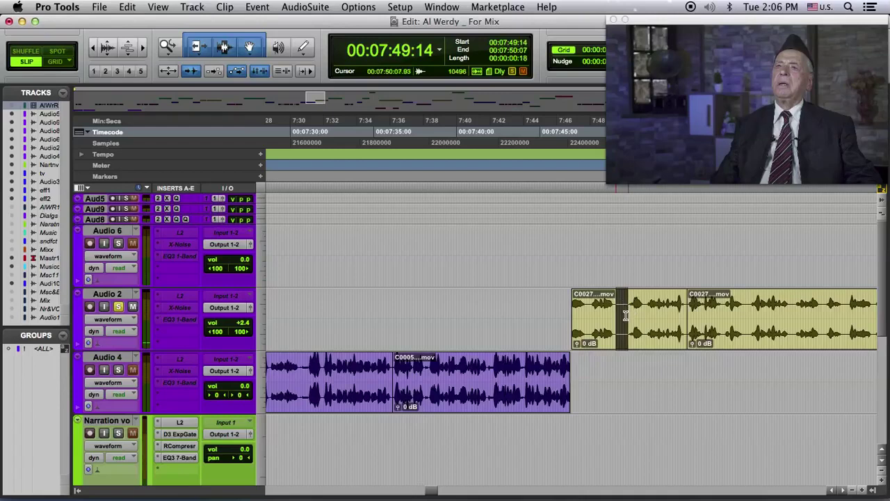
{"action": "key", "text": "space"}
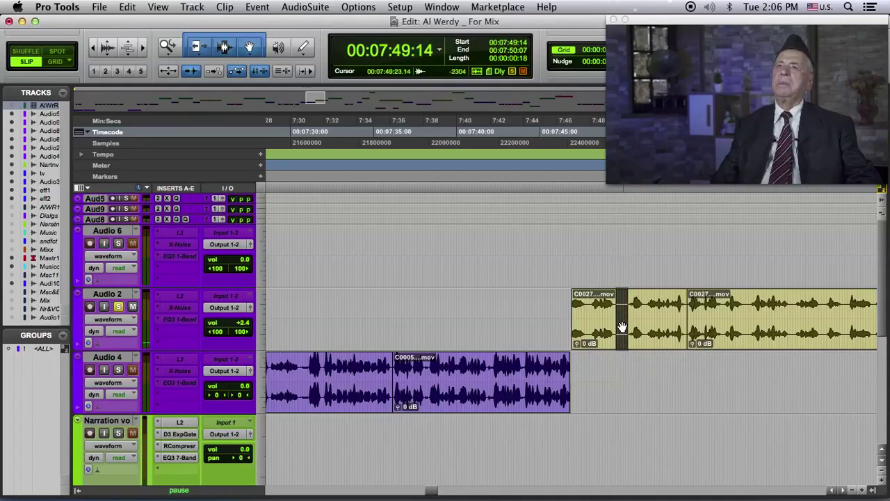
{"action": "key", "text": "space"}
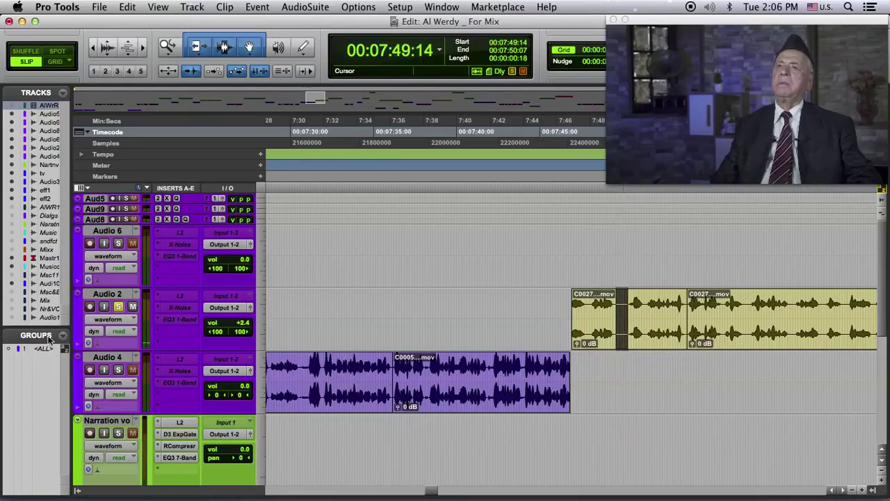
Examine the multichannel Noise Reduction plug-ins available for the X-Noise insert slot on Audio 2
{"action": "left_click", "coordinate": [286, 309]}
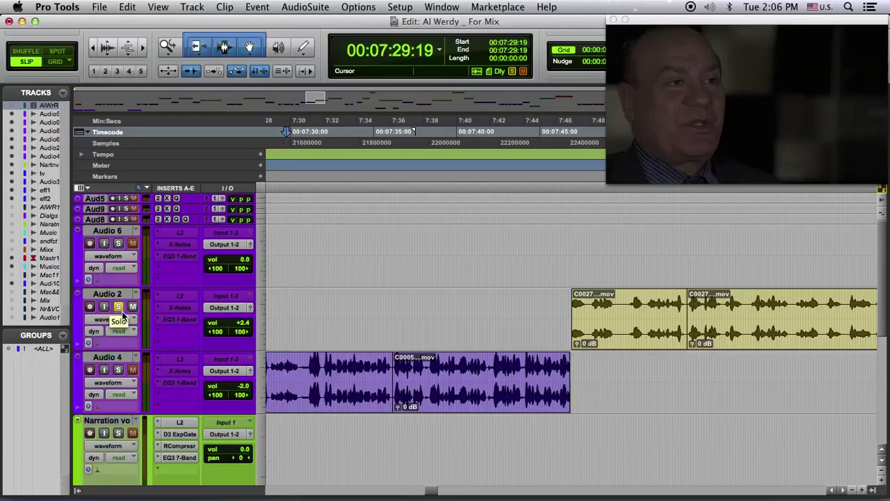
{"action": "left_click", "coordinate": [158, 307]}
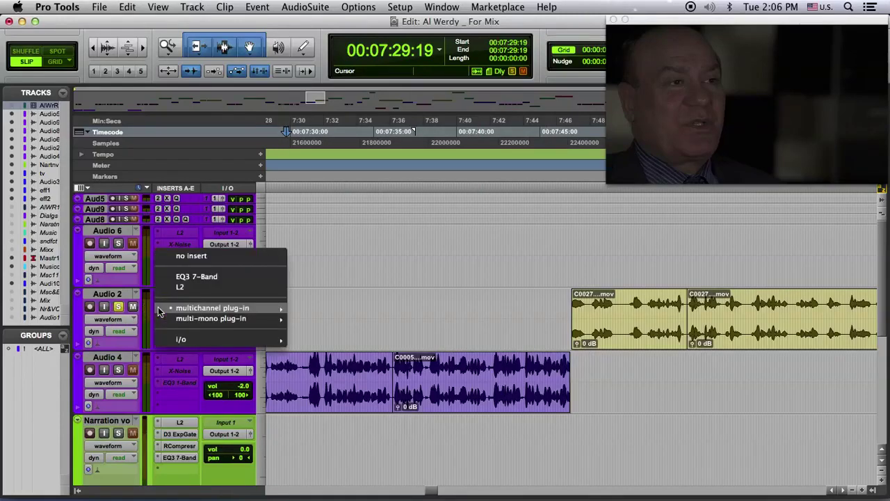
{"action": "mouse_move", "coordinate": [158, 308]}
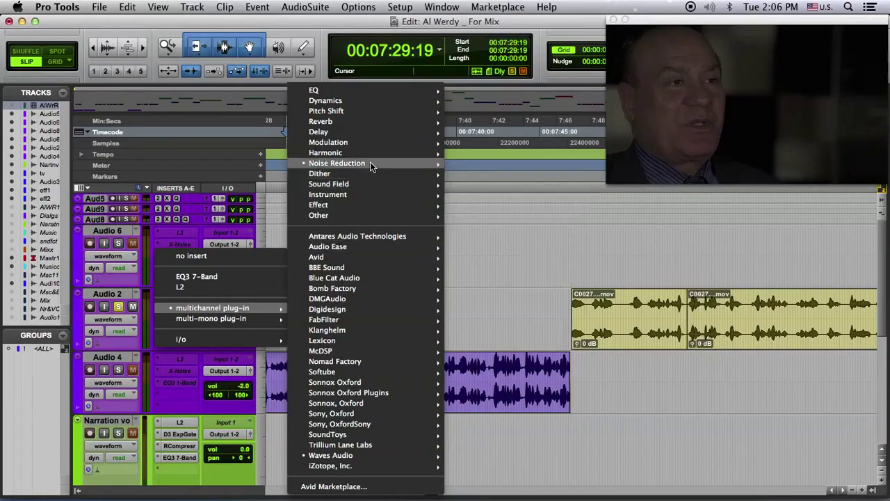
{"action": "mouse_move", "coordinate": [370, 163]}
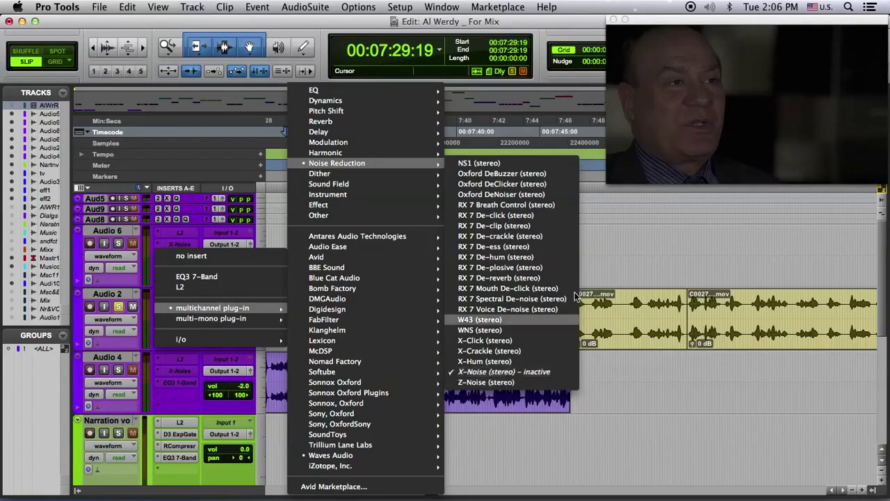
{"action": "left_click", "coordinate": [639, 238]}
Reactivate the X-Noise insert on Audio 2, open its settings and play the selected quiet passage through it
{"action": "left_click", "coordinate": [185, 308], "text": "ctrl+super"}
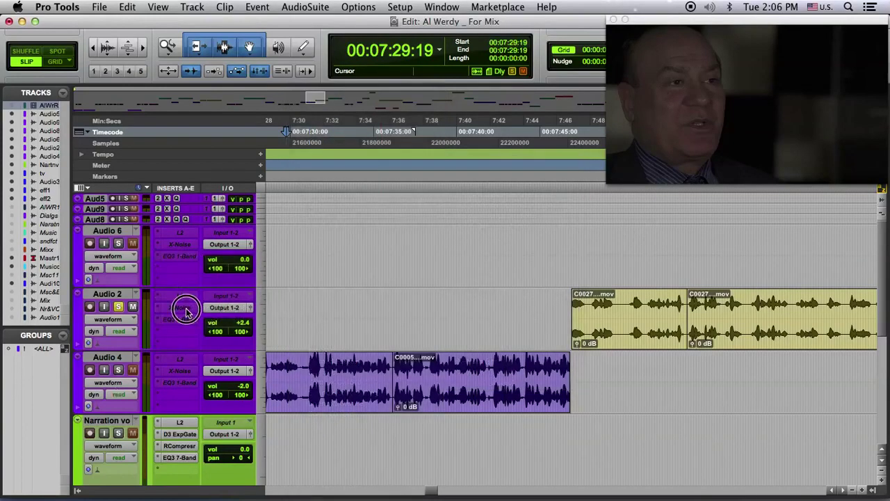
{"action": "left_click", "coordinate": [185, 308]}
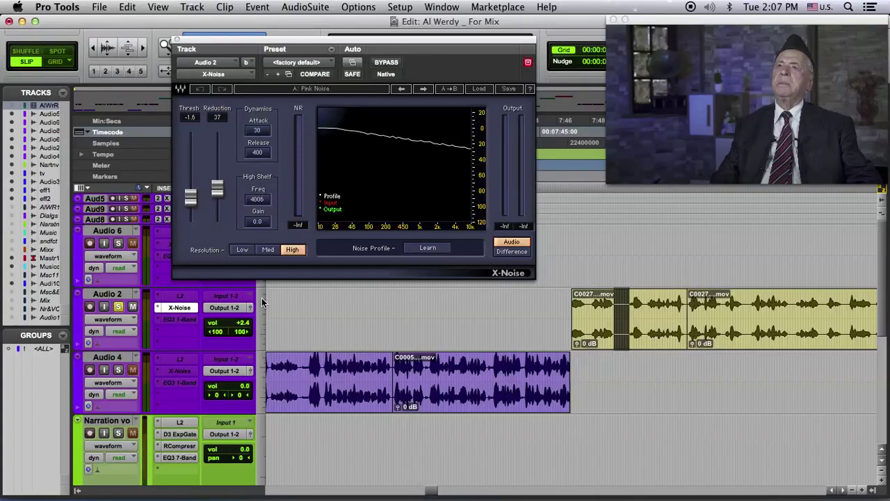
{"action": "key", "text": "space"}
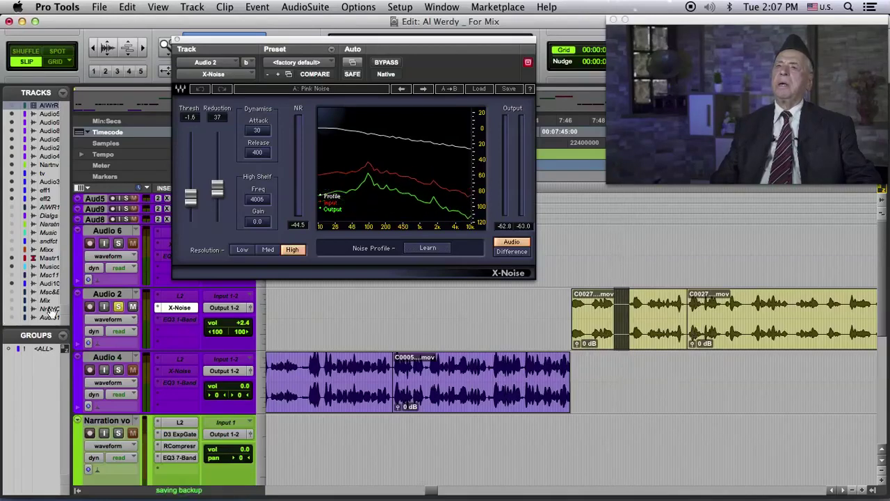
{"action": "key", "text": "space"}
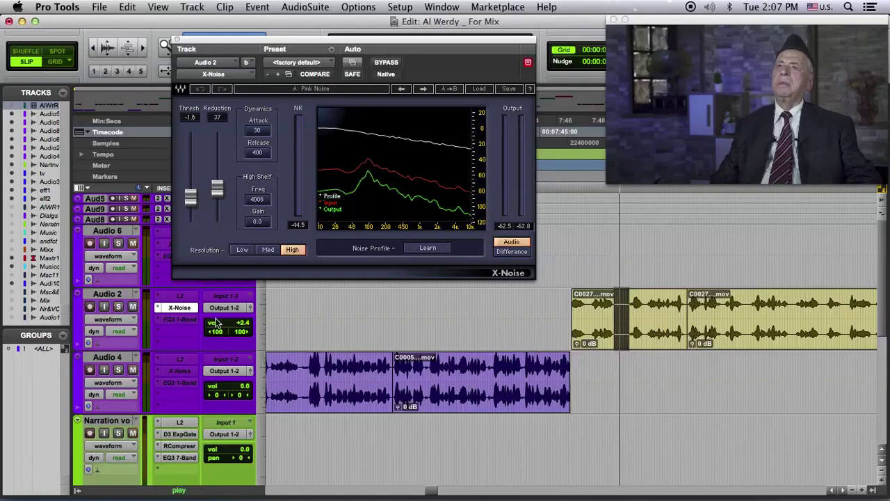
{"action": "key", "text": "space"}
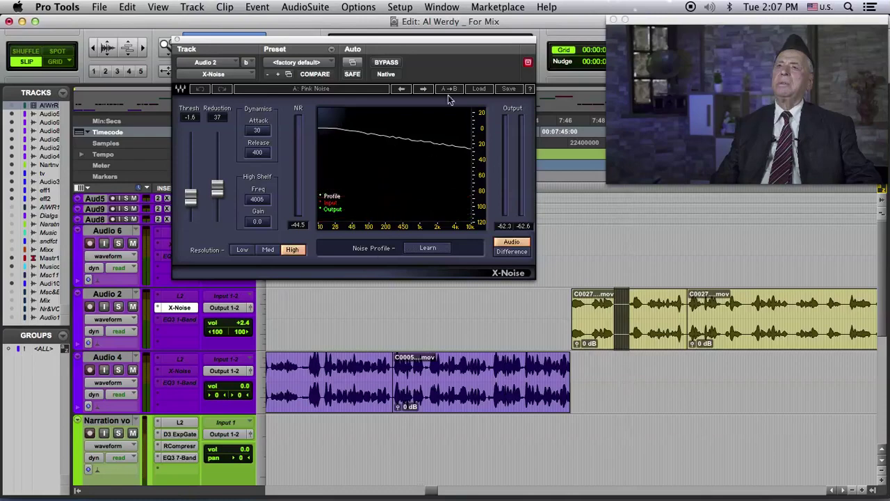
Compare the quiet passage with X-Noise bypassed and with the bypass turned off again
{"action": "left_click", "coordinate": [382, 62]}
{"action": "key", "text": "space"}
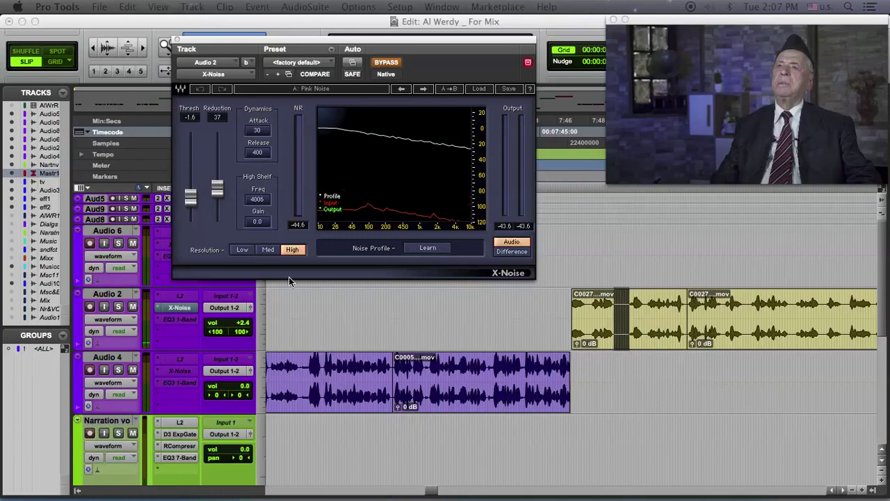
{"action": "left_click_drag", "start_coordinate": [431, 45], "coordinate": [494, 58]}
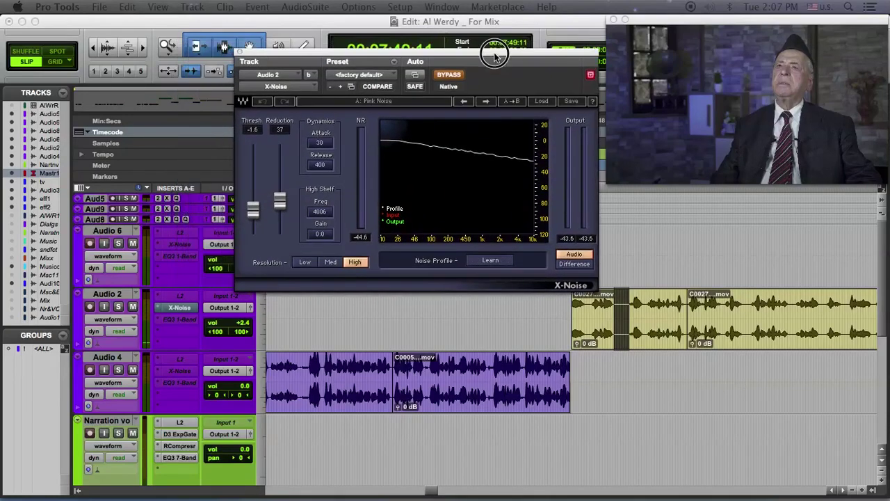
{"action": "left_click", "coordinate": [450, 75]}
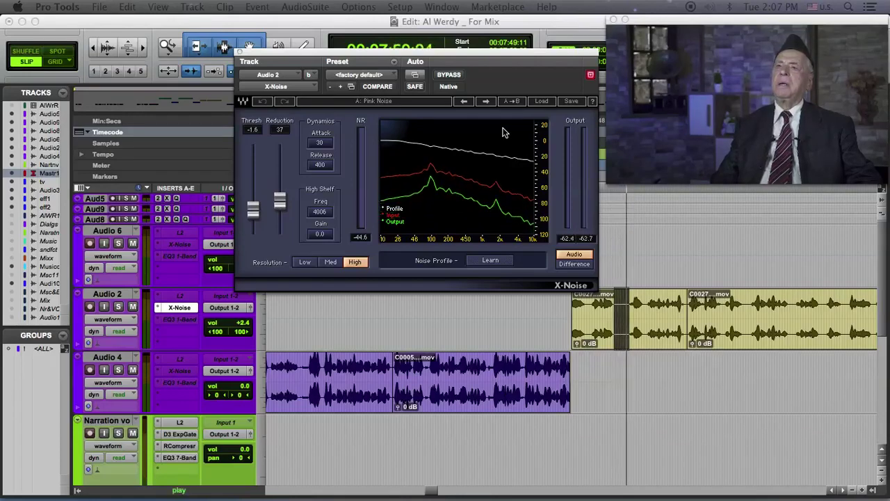
Stop playback and load only the noise profile of the Pink Noise factory preset into X-Noise on Audio 2
{"action": "key", "text": "space"}
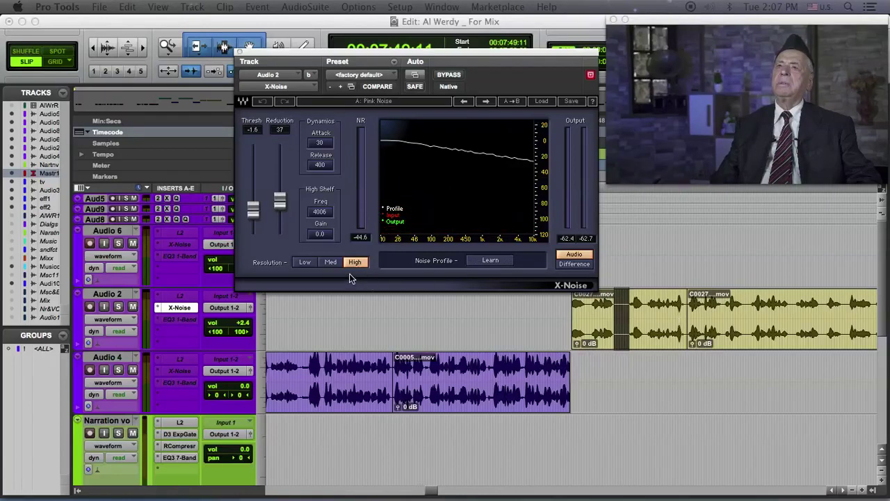
{"action": "left_click", "coordinate": [542, 101]}
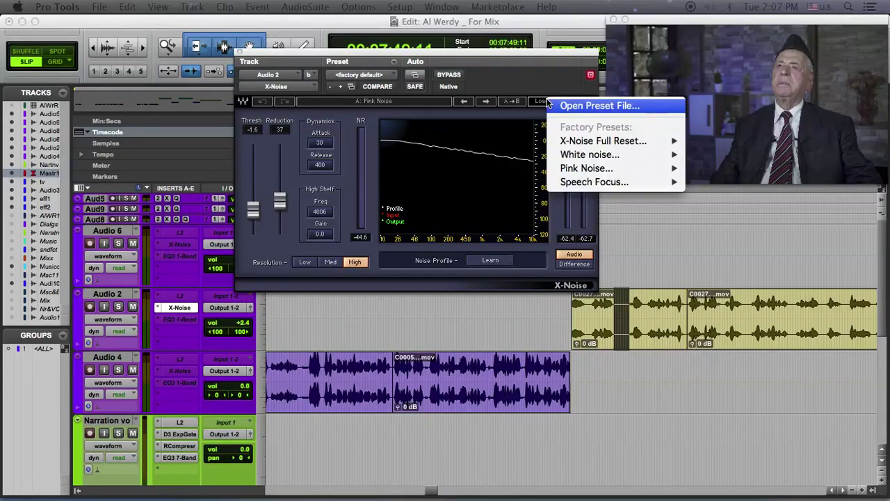
{"action": "left_click", "coordinate": [550, 63]}
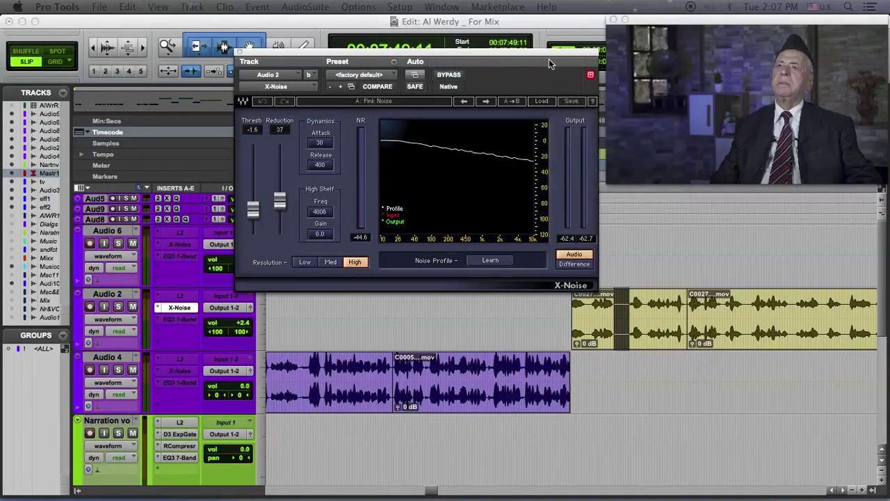
{"action": "left_click", "coordinate": [542, 103]}
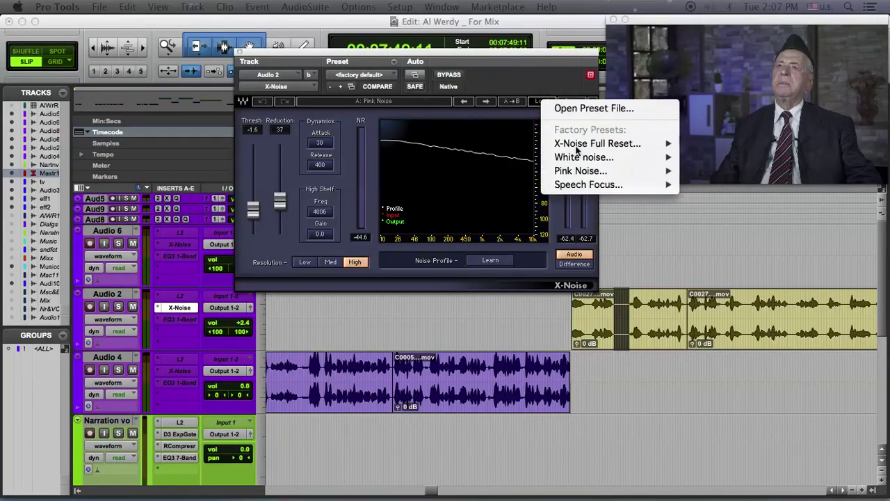
{"action": "mouse_move", "coordinate": [583, 172]}
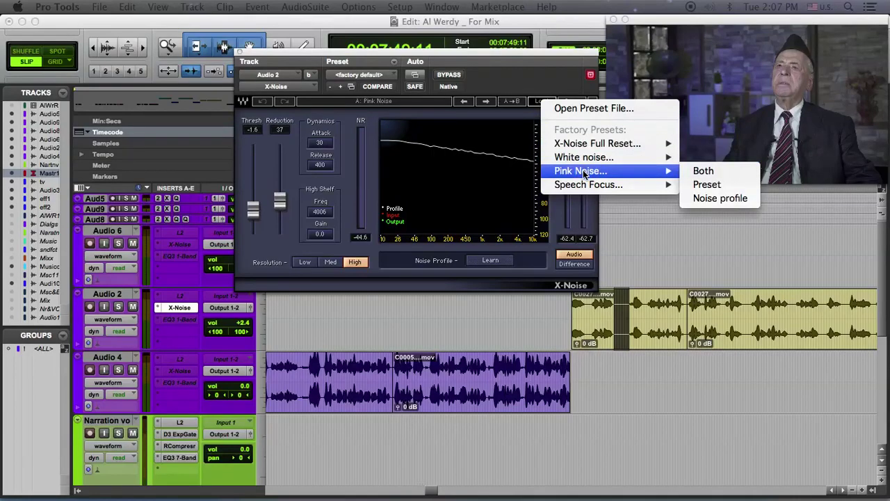
{"action": "left_click", "coordinate": [723, 199]}
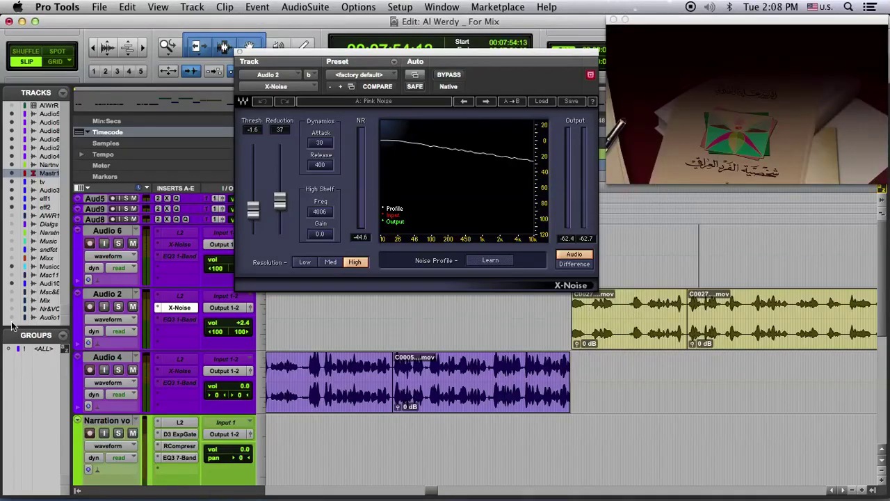
Play Audio 2 from the start of the first C0027 clip with X-Noise active and with it bypassed
{"action": "left_click", "coordinate": [572, 358]}
{"action": "key", "text": "space"}
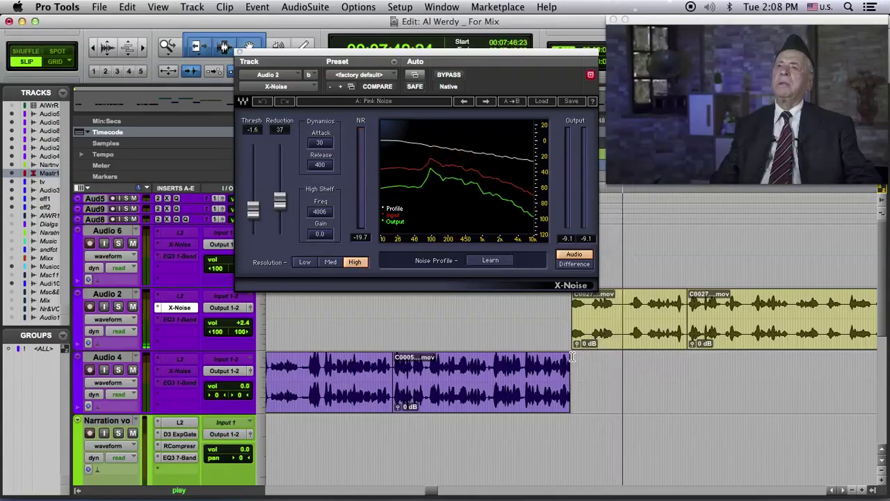
{"action": "key", "text": "space"}
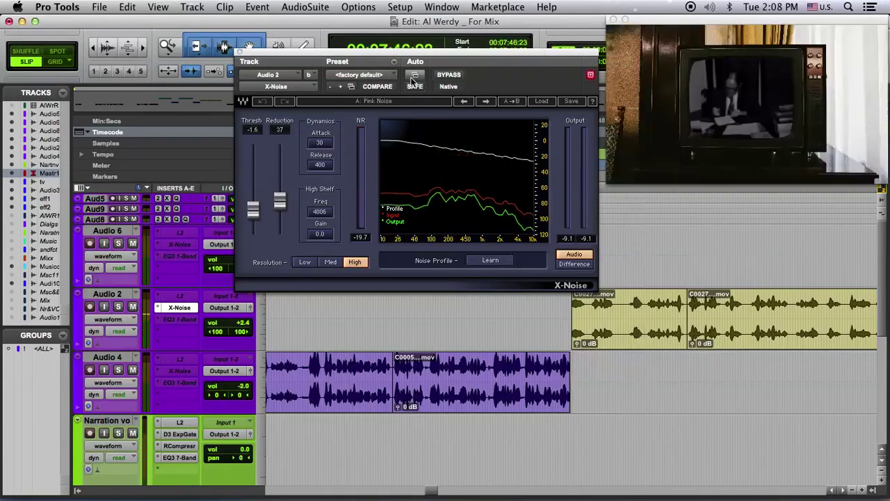
{"action": "left_click", "coordinate": [448, 76]}
{"action": "key", "text": "space"}
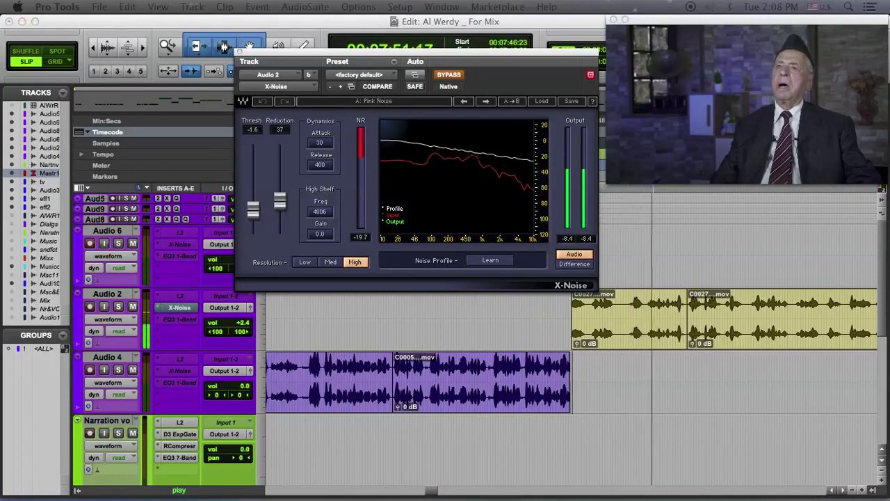
{"action": "key", "text": "space"}
Turn the X-Noise bypass off and play Audio 2 again from 00:07:46:23 and from 00:07:50:02
{"action": "left_click", "coordinate": [448, 75]}
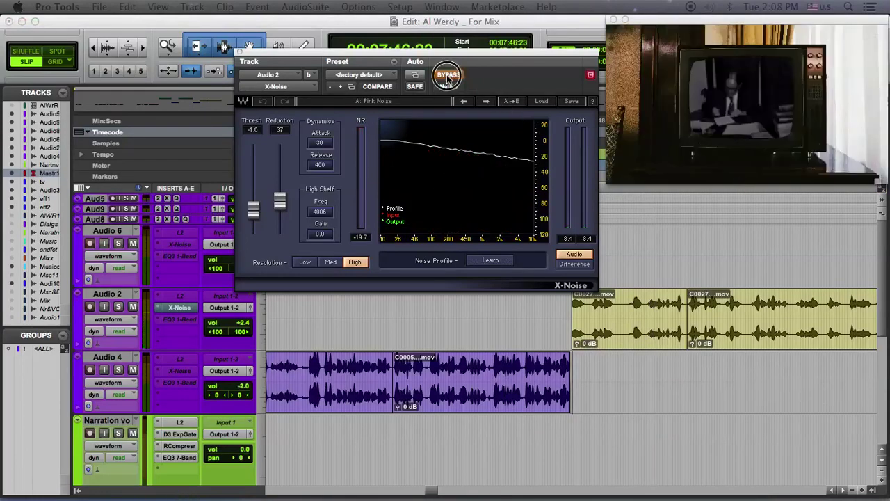
{"action": "key", "text": "space"}
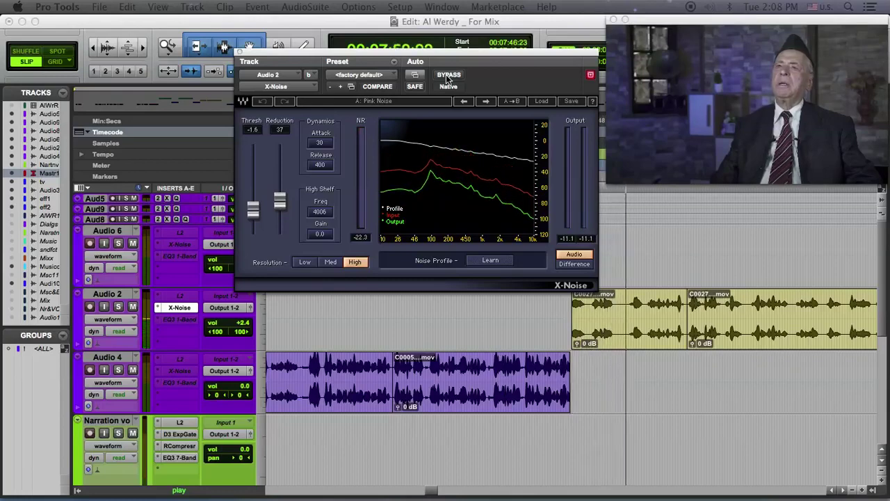
{"action": "key", "text": "space"}
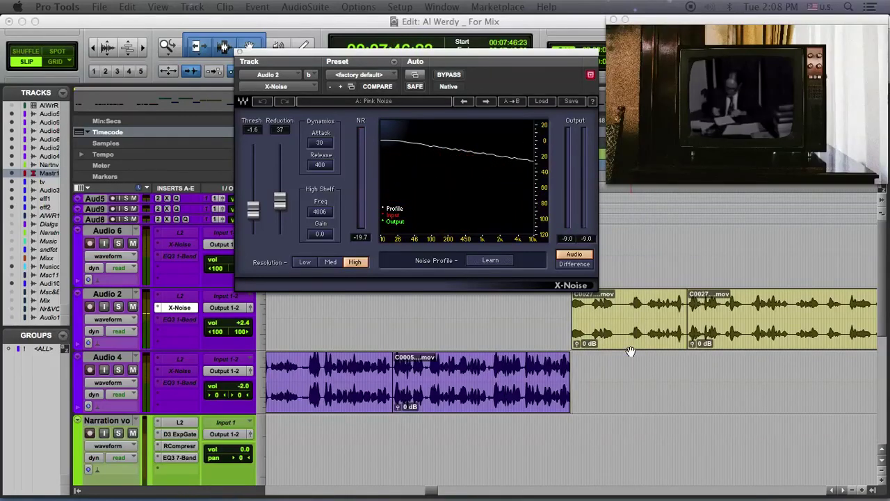
{"action": "key", "text": "space"}
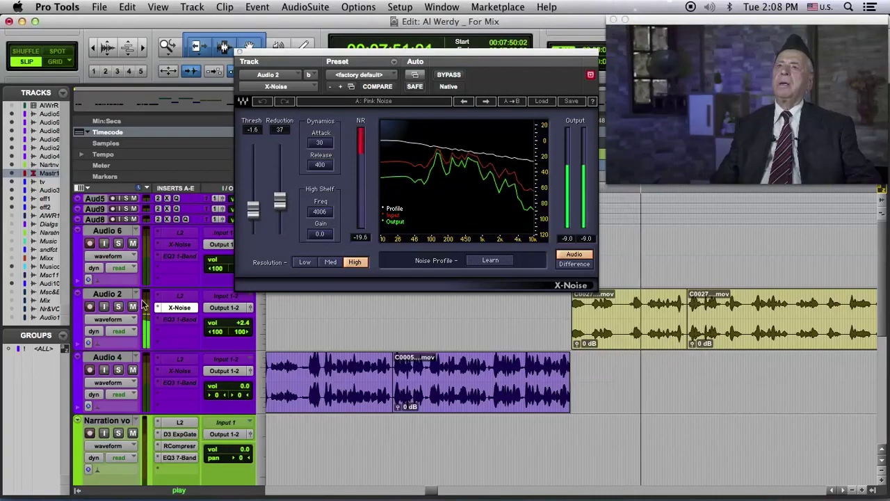
{"action": "key", "text": "space"}
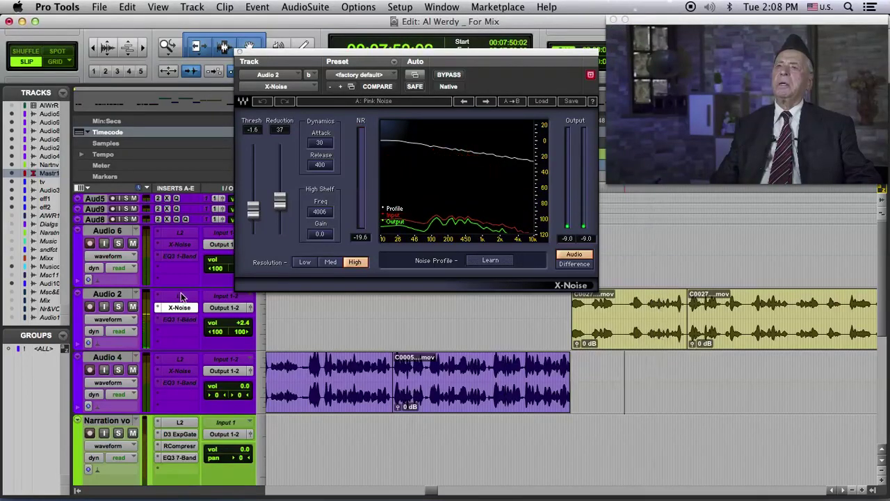
Reactivate the L2 insert on Audio 2, open its settings and play the interview from 00:07:50:02 through it
{"action": "left_click", "coordinate": [180, 297]}
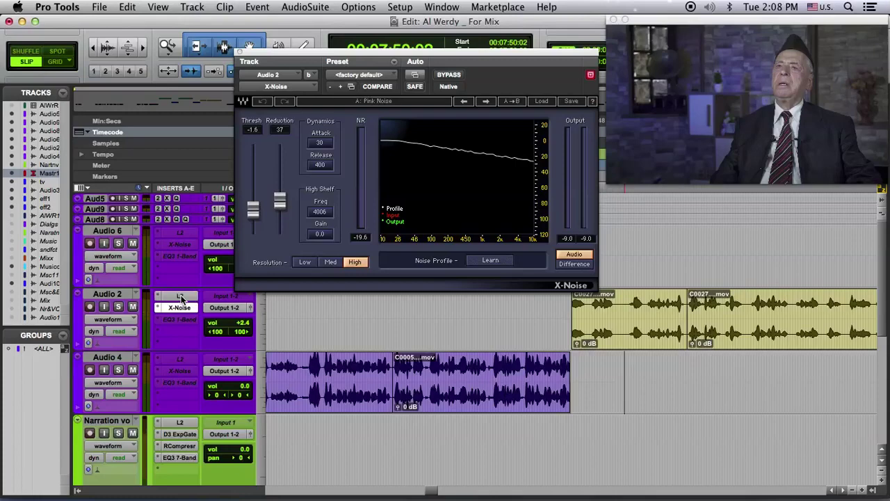
{"action": "key", "text": "space"}
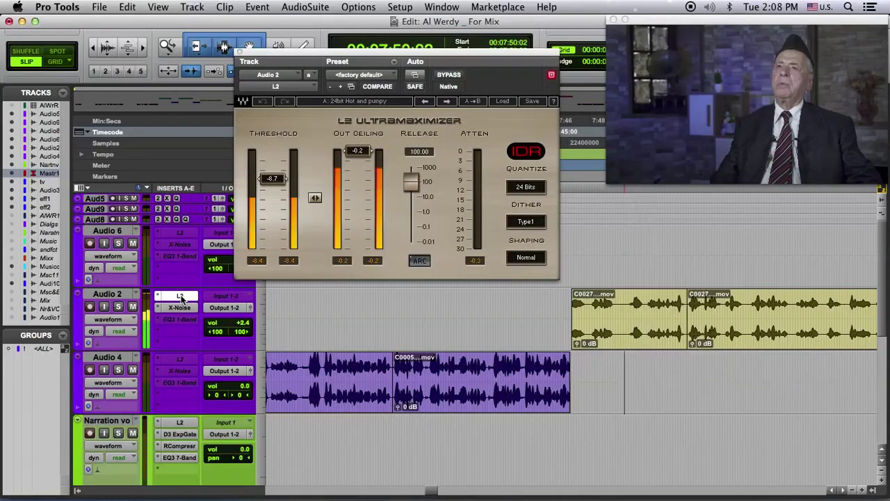
{"action": "key", "text": "space"}
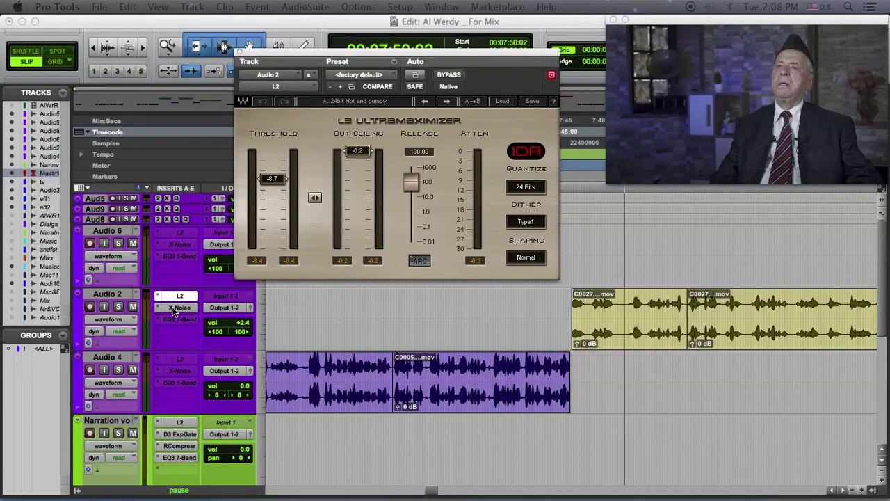
{"action": "key", "text": "space"}
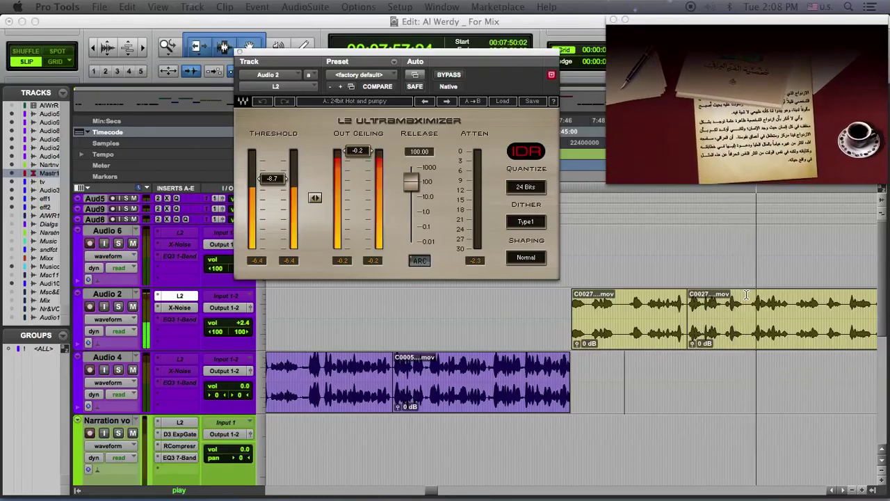
{"action": "key", "text": "space"}
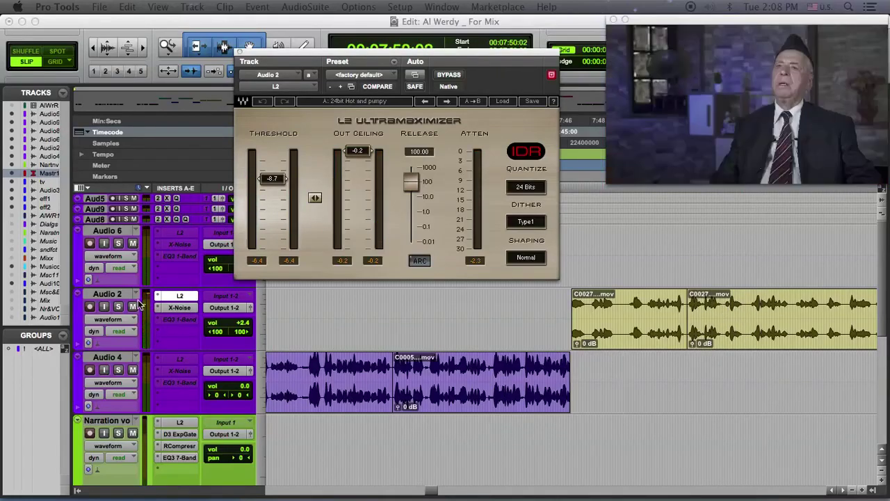
Reactivate the EQ3 1-Band insert on Audio 2, open its settings and play from 00:07:50:02 with it bypassed and active
{"action": "left_click", "coordinate": [174, 318], "text": "ctrl+super"}
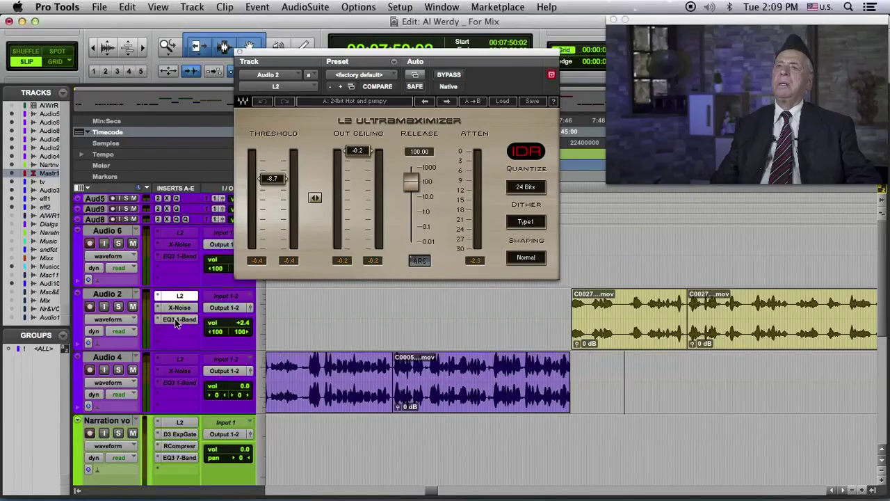
{"action": "left_click", "coordinate": [175, 318]}
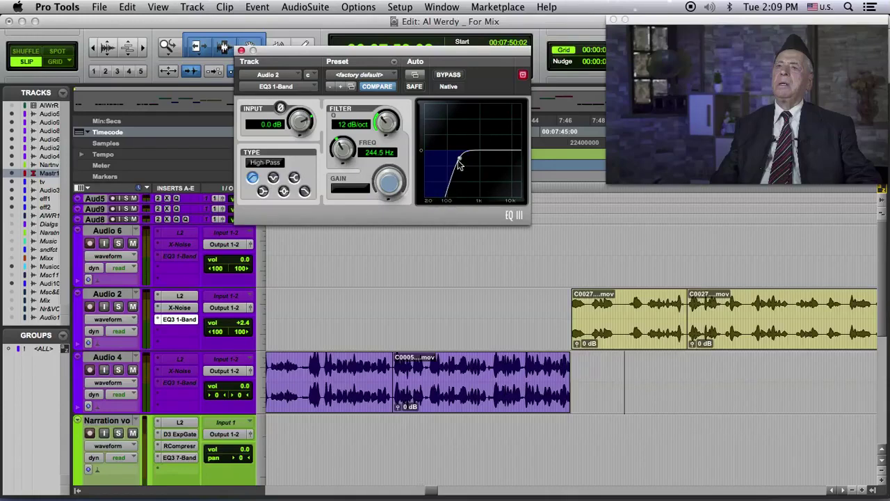
{"action": "left_click", "coordinate": [448, 76]}
{"action": "key", "text": "space"}
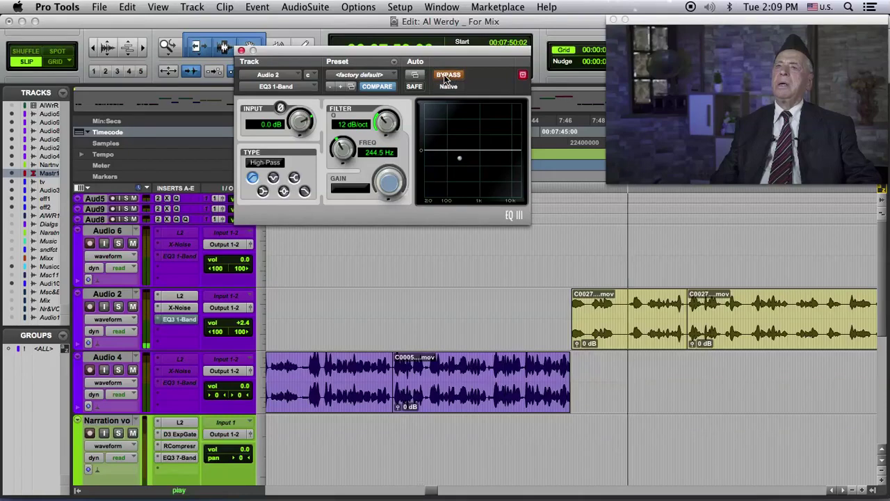
{"action": "left_click", "coordinate": [447, 75]}
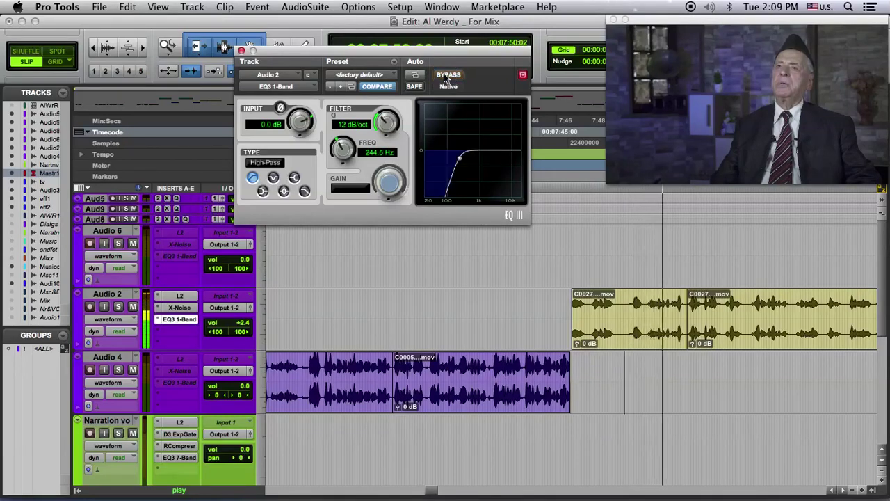
{"action": "key", "text": "space"}
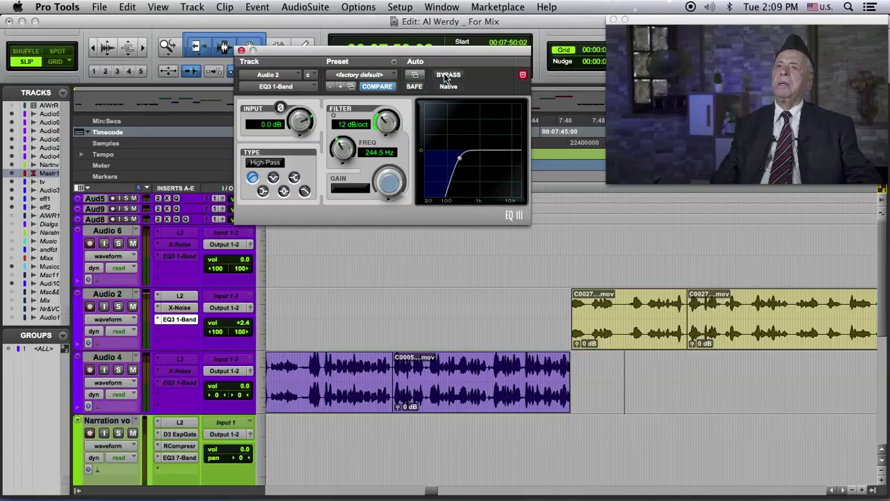
Play Audio 2 with EQ3 1-Band bypassed, and from 00:07:52:20 with the bypass turned off
{"action": "left_click", "coordinate": [445, 75]}
{"action": "key", "text": "space"}
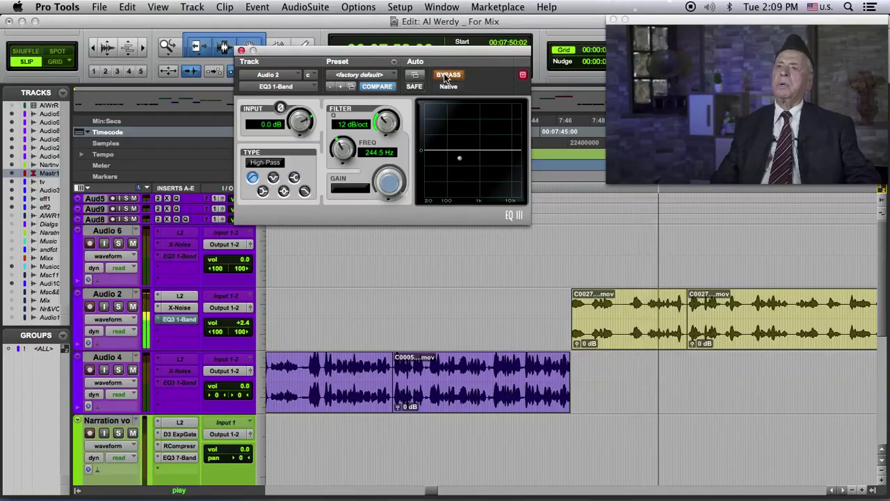
{"action": "left_click", "coordinate": [669, 368]}
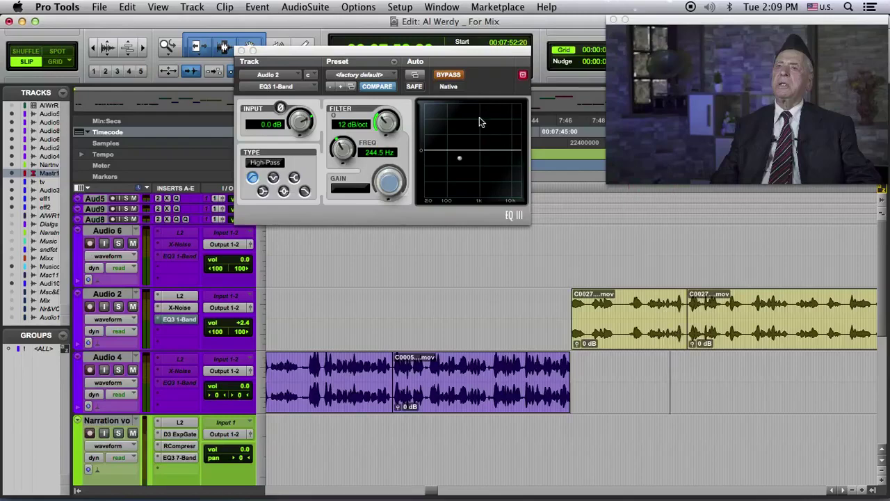
{"action": "left_click", "coordinate": [449, 75]}
{"action": "key", "text": "space"}
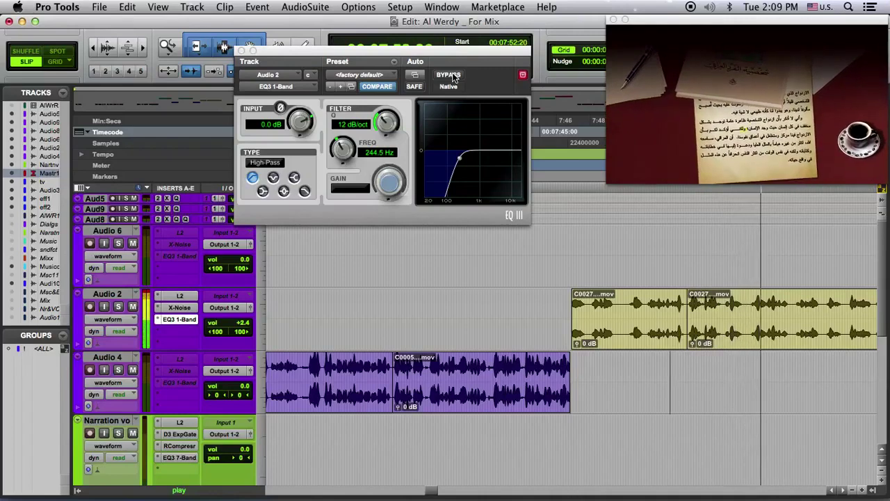
{"action": "key", "text": "space"}
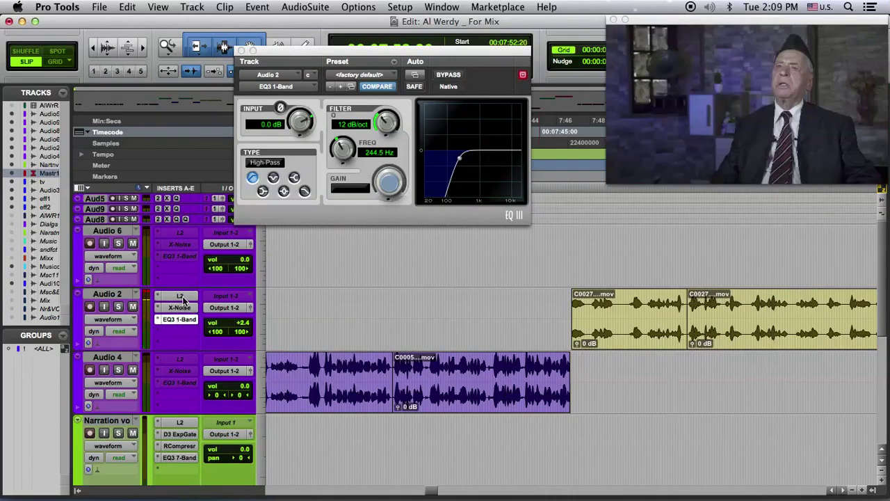
Review the settings of the L2, X-Noise and EQ3 1-Band inserts on Audio 2 one after another
{"action": "left_click", "coordinate": [291, 297]}
{"action": "left_click", "coordinate": [185, 297]}
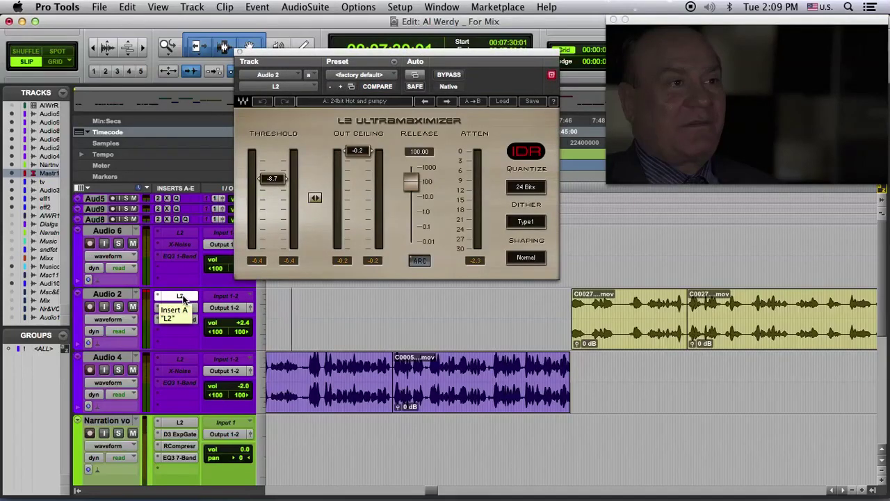
{"action": "left_click", "coordinate": [324, 313]}
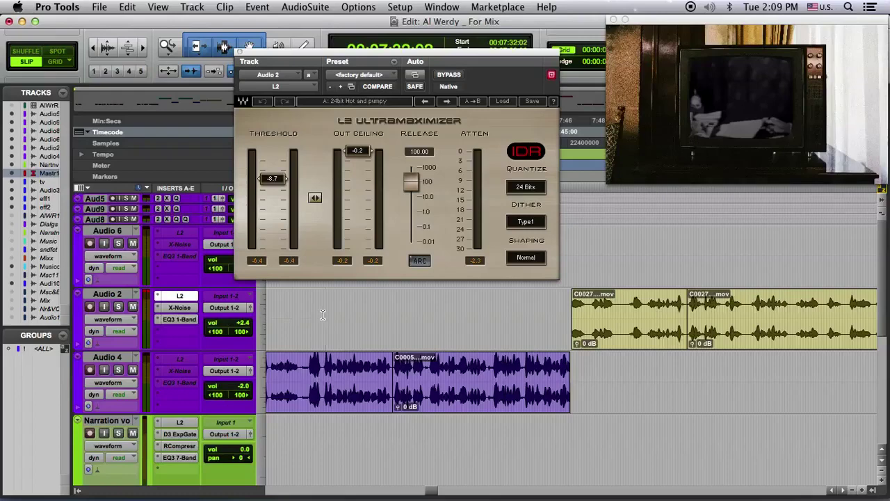
{"action": "left_click", "coordinate": [179, 307]}
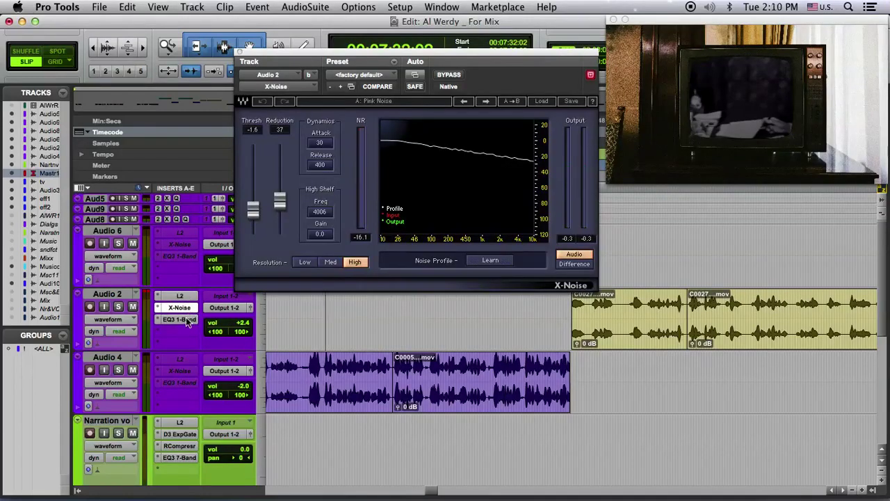
{"action": "left_click", "coordinate": [186, 322]}
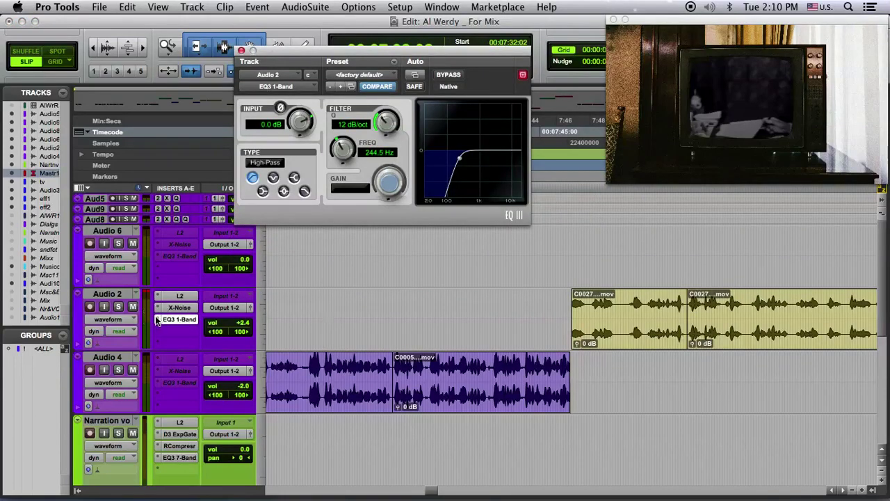
Examine the multichannel EQ plug-ins available for the EQ3 1-Band insert slot on Audio 2, keeping the current plug-in
{"action": "left_click", "coordinate": [158, 320]}
{"action": "mouse_move", "coordinate": [250, 320]}
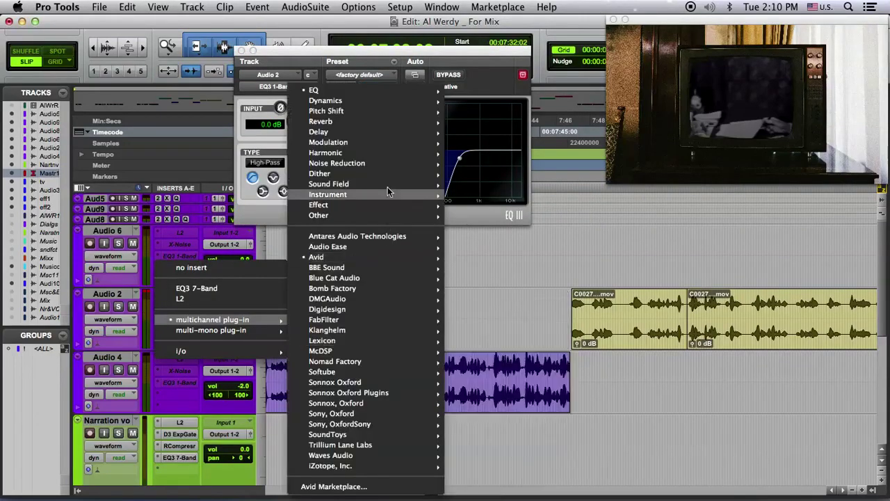
{"action": "mouse_move", "coordinate": [375, 89]}
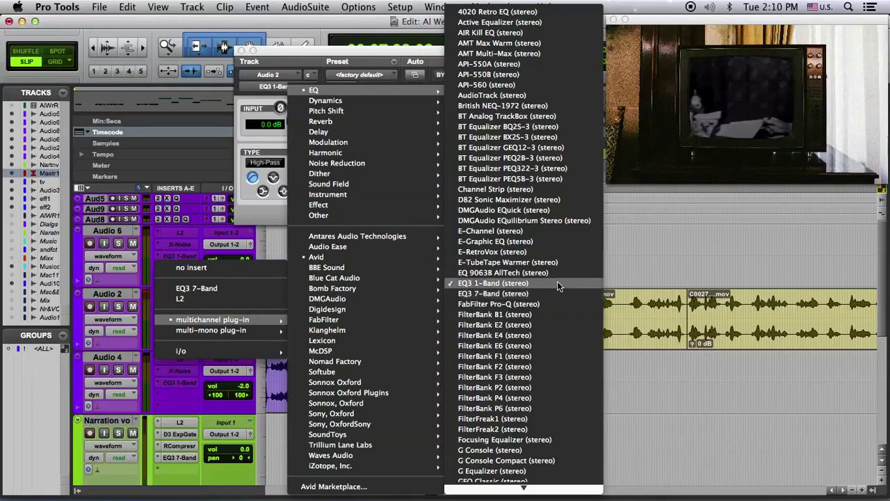
{"action": "left_click", "coordinate": [652, 253]}
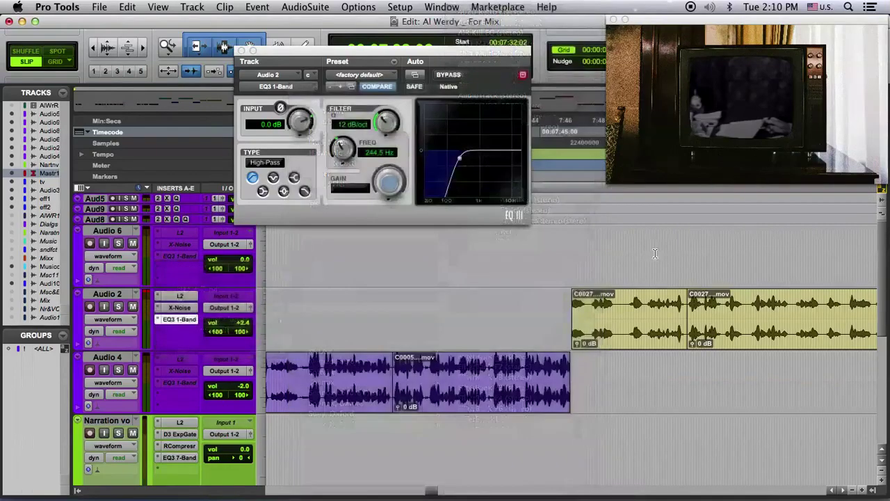
Play Audio 2 from 00:07:49:24 with its inserts active, and close the Transport window
{"action": "left_click", "coordinate": [620, 335]}
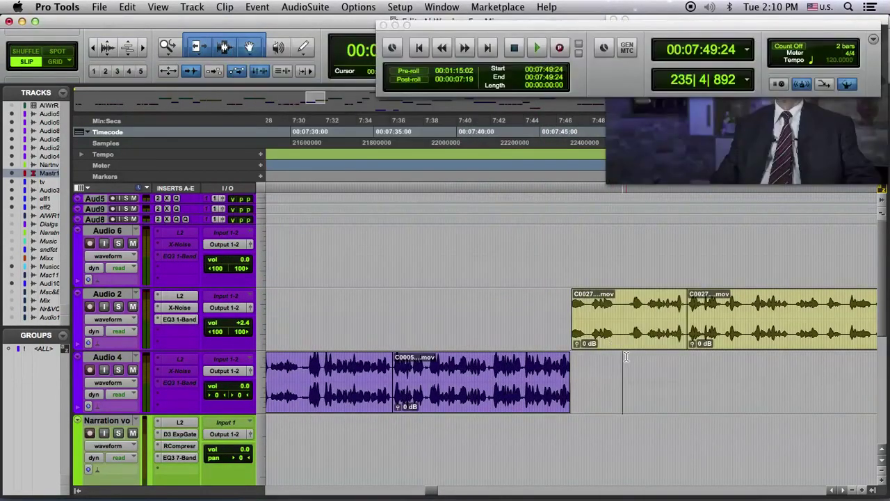
{"action": "key", "text": "space"}
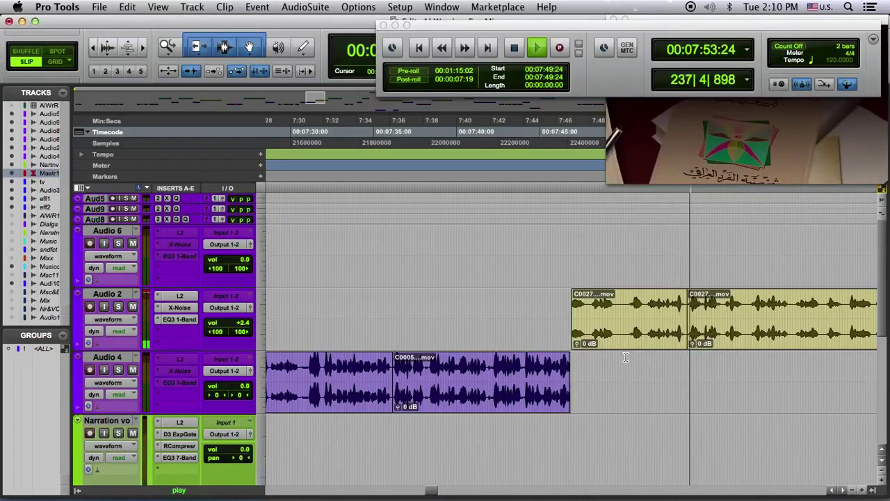
{"action": "key", "text": "space"}
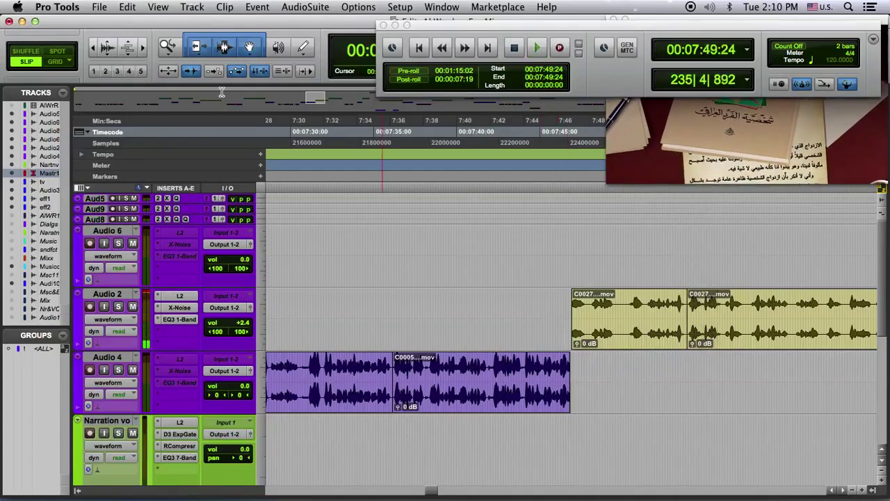
{"action": "left_click", "coordinate": [93, 49]}
{"action": "left_click", "coordinate": [93, 49]}
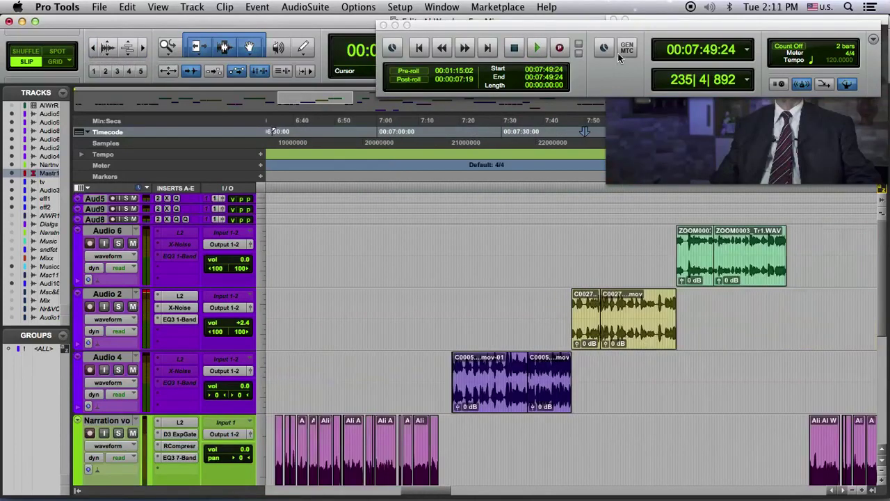
{"action": "left_click", "coordinate": [385, 25]}
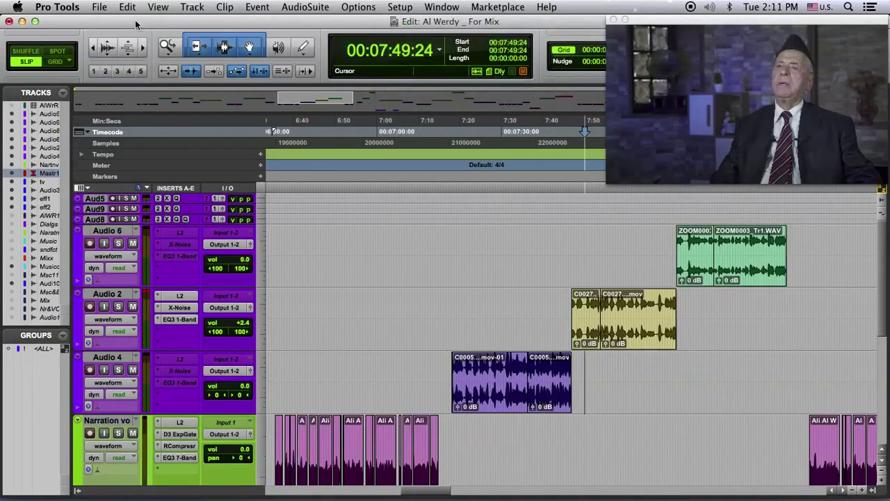
Play the group of Audio 2 clips near the ten-minute mark from 00:10:15:20
{"action": "left_click", "coordinate": [92, 49]}
{"action": "left_click", "coordinate": [92, 49]}
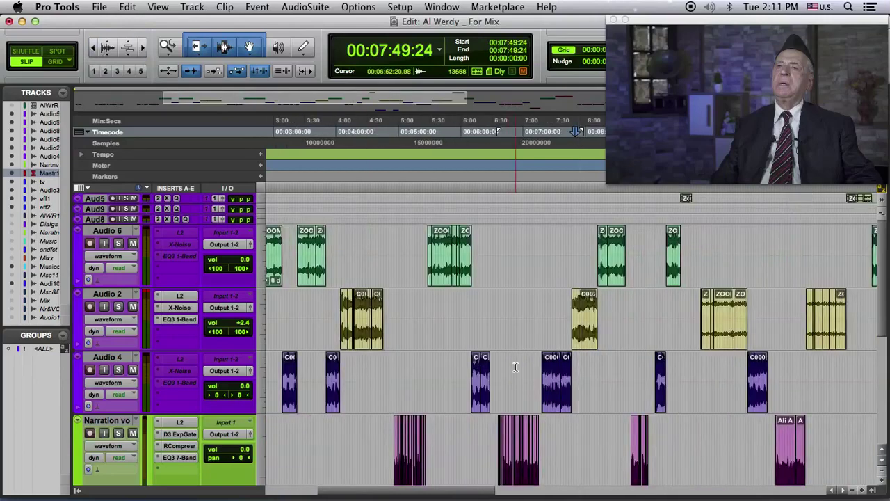
{"action": "left_click", "coordinate": [728, 357]}
{"action": "key", "text": "space"}
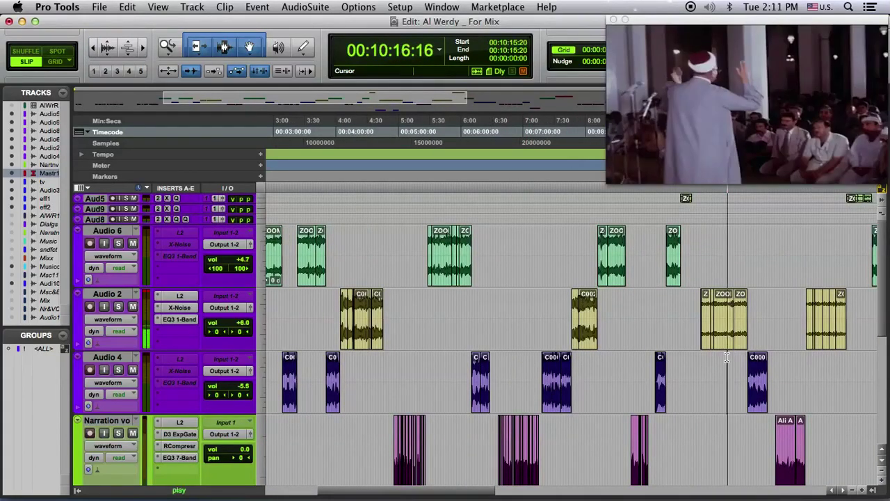
{"action": "key", "text": "space"}
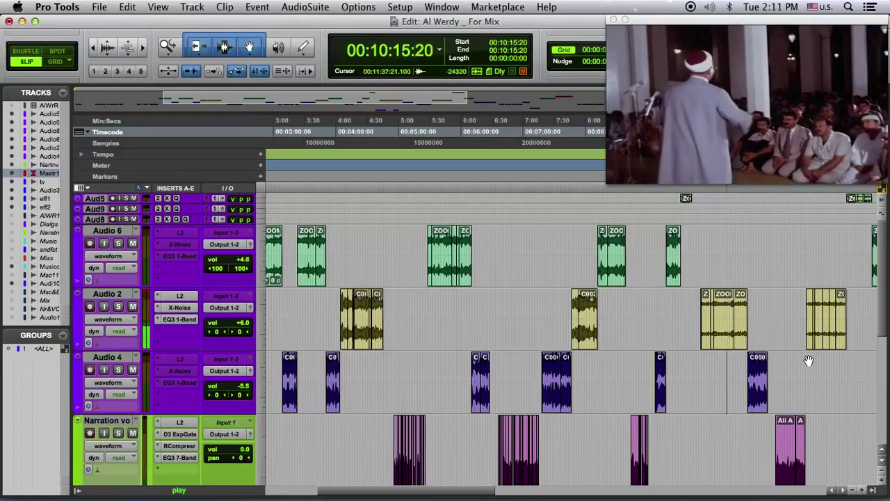
Place the edit cursor at 00:10:19:14 and select the Audio 2 track
{"action": "left_click", "coordinate": [822, 361]}
{"action": "left_click_drag", "start_coordinate": [839, 366], "coordinate": [467, 364]}
{"action": "left_click", "coordinate": [460, 363]}
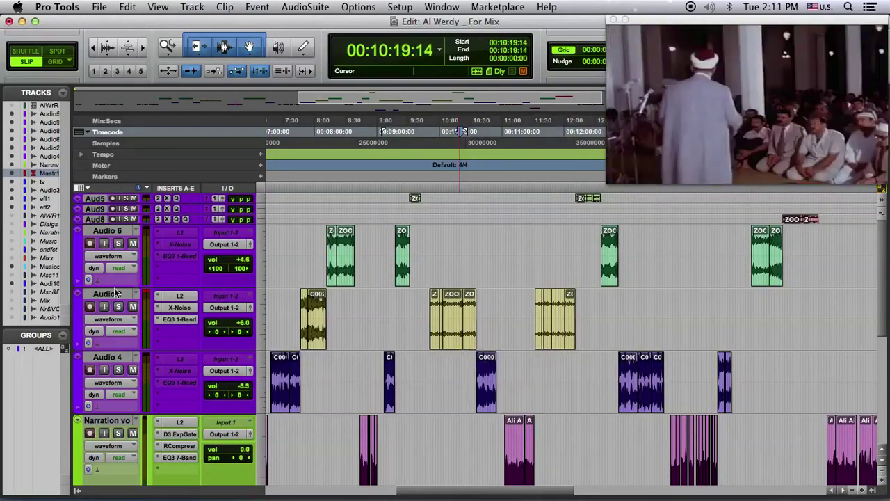
{"action": "left_click", "coordinate": [114, 295]}
{"action": "left_click", "coordinate": [91, 49]}
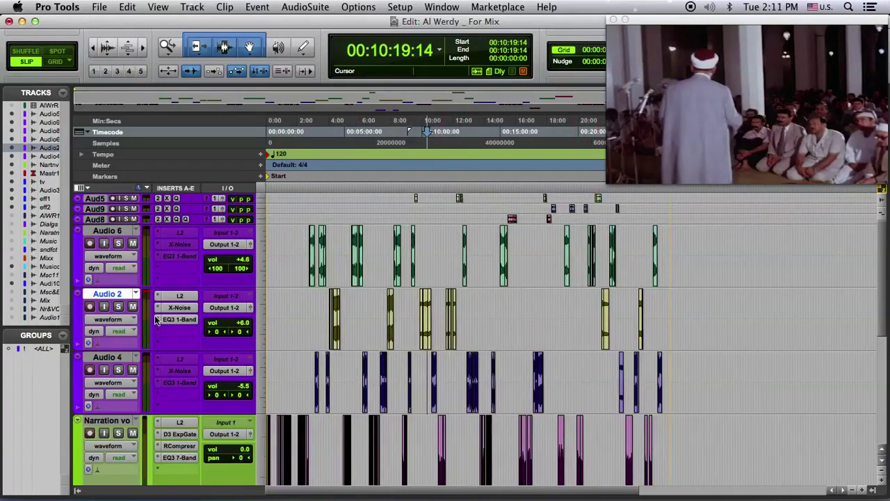
Select the Audio 6 track and play it from 00:08:23:16
{"action": "left_click", "coordinate": [115, 231]}
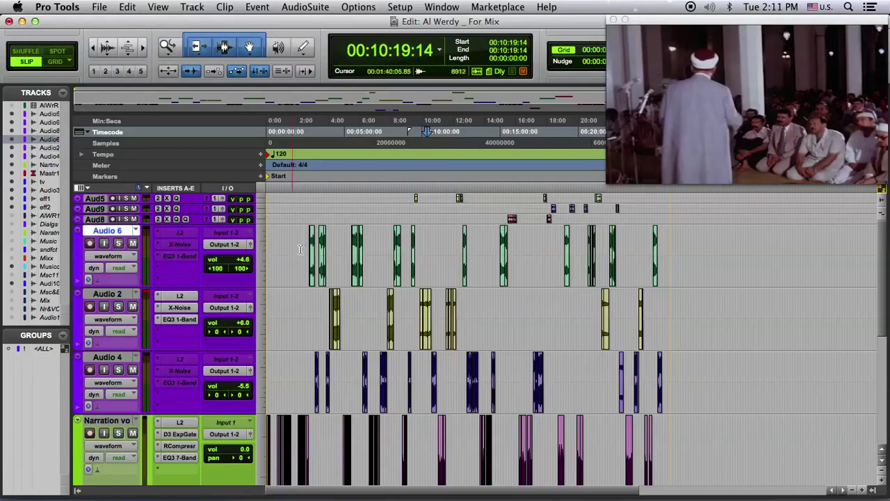
{"action": "left_click", "coordinate": [396, 295]}
{"action": "key", "text": "space"}
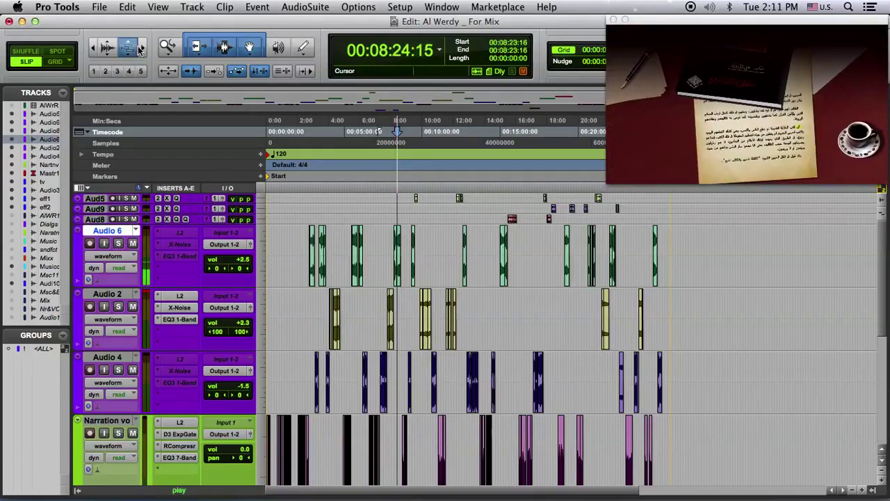
{"action": "left_click", "coordinate": [142, 48]}
{"action": "left_click", "coordinate": [142, 47]}
{"action": "left_click", "coordinate": [142, 47]}
{"action": "left_click", "coordinate": [141, 47]}
{"action": "left_click", "coordinate": [142, 47]}
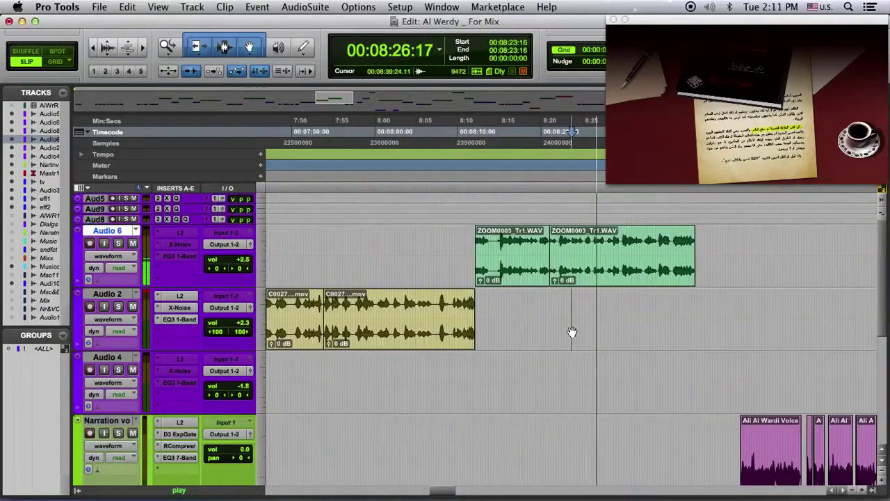
{"action": "key", "text": "space"}
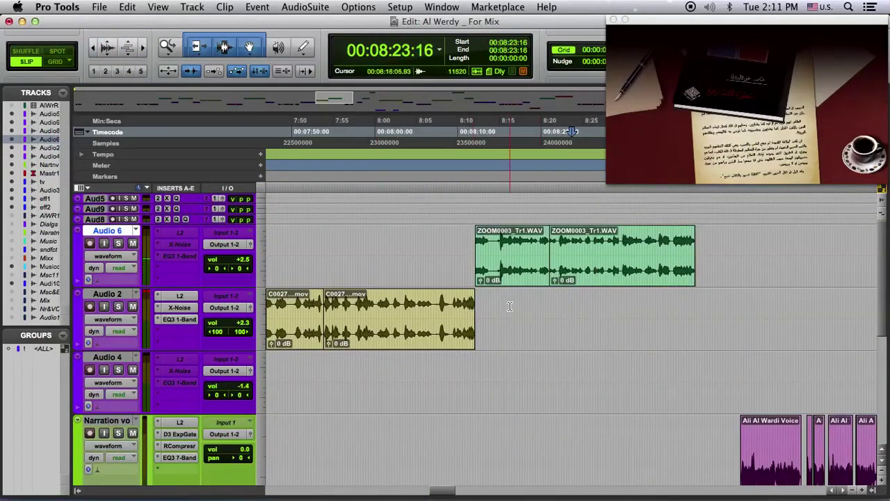
Select the quiet pause from 00:08:13:19 to 00:08:14:19 in the ZOOM0003_Tr1.WAV clip on Audio 6 and play it
{"action": "left_click_drag", "start_coordinate": [492, 238], "coordinate": [499, 236]}
{"action": "key", "text": "space"}
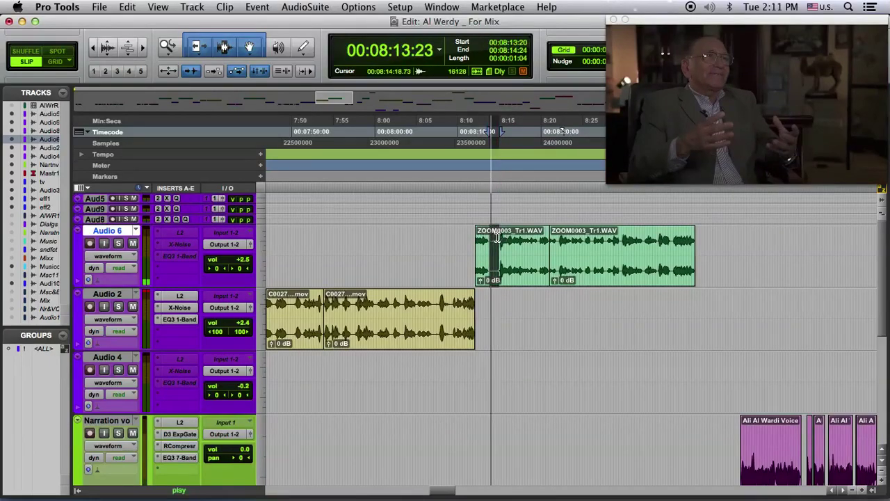
{"action": "left_click", "coordinate": [144, 48]}
{"action": "left_click", "coordinate": [144, 49]}
{"action": "left_click", "coordinate": [144, 49]}
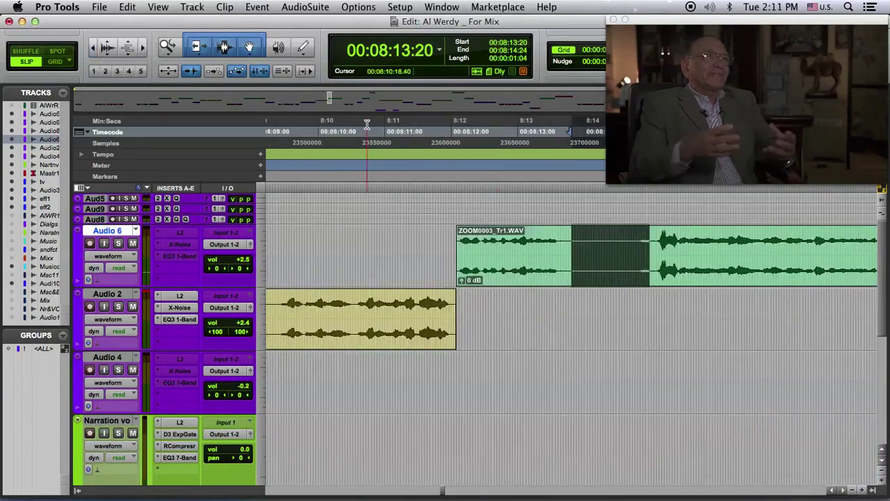
{"action": "key", "text": "space"}
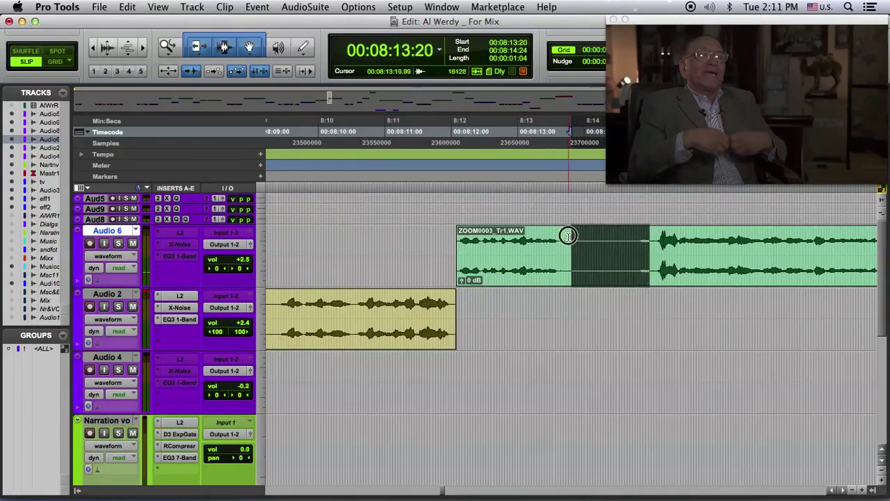
{"action": "left_click_drag", "start_coordinate": [568, 237], "coordinate": [635, 259]}
{"action": "key", "text": "space"}
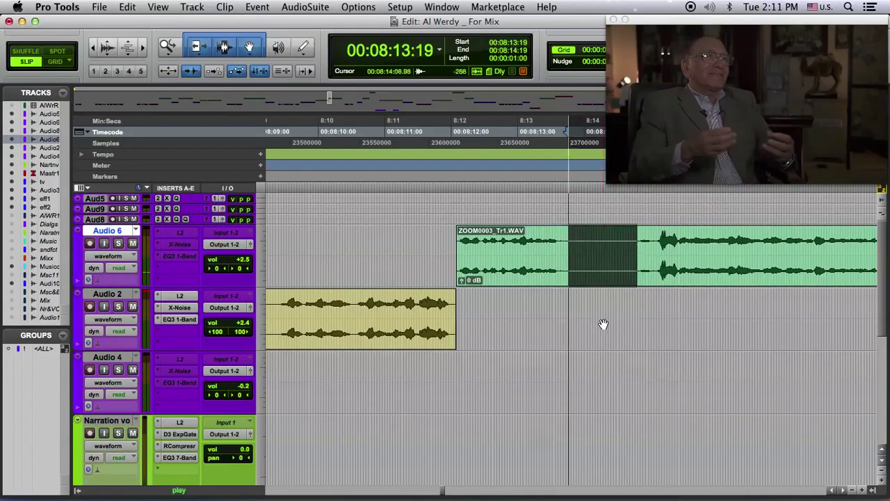
{"action": "key", "text": "space"}
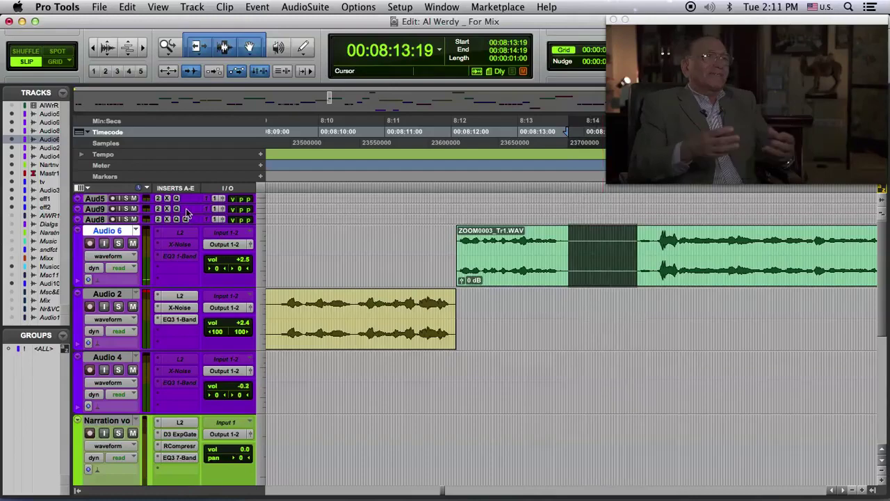
Reactivate the X-Noise insert on Audio 6, open its settings and play the selected pause with it active and bypassed
{"action": "left_click", "coordinate": [173, 247], "text": "ctrl+super"}
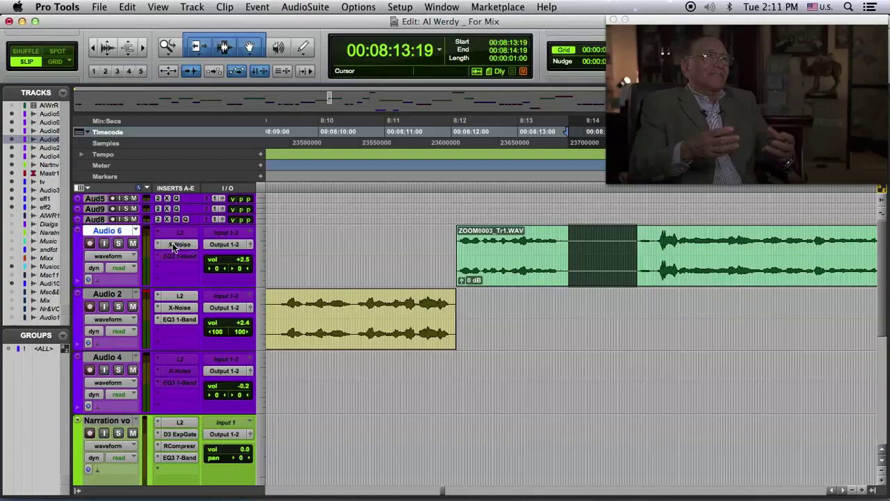
{"action": "left_click", "coordinate": [173, 248]}
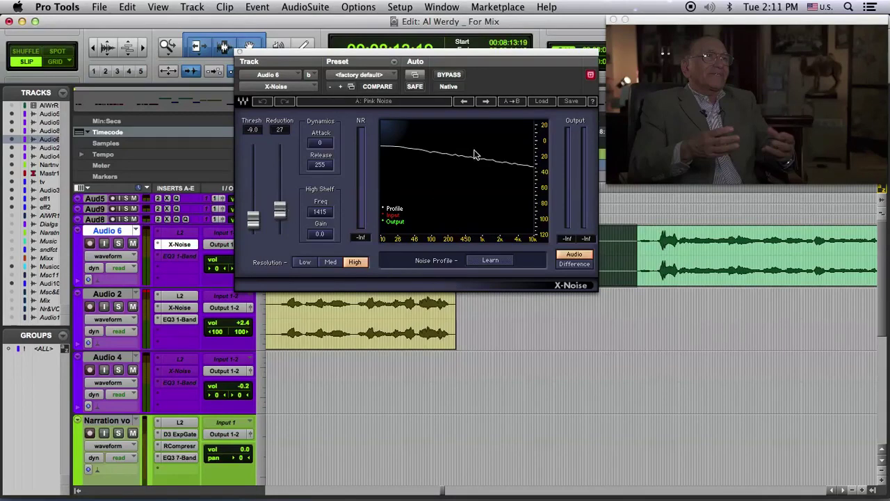
{"action": "key", "text": "space"}
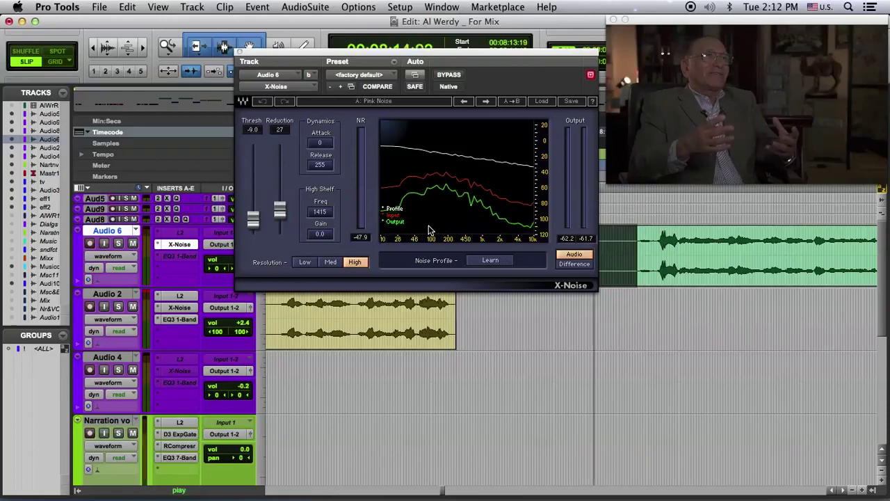
{"action": "key", "text": "space"}
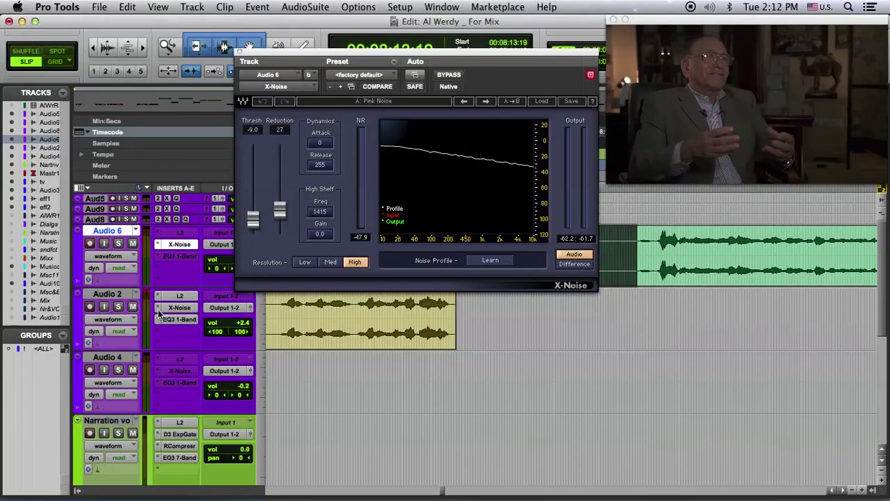
{"action": "left_click", "coordinate": [441, 75]}
{"action": "key", "text": "space"}
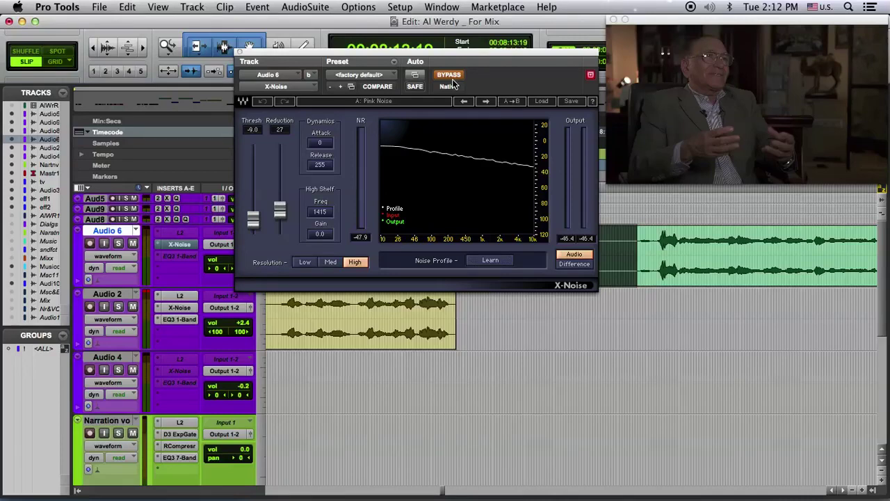
Review the X-Noise factory presets for white and pink noise, and try the Med resolution before returning to High
{"action": "left_click", "coordinate": [547, 102]}
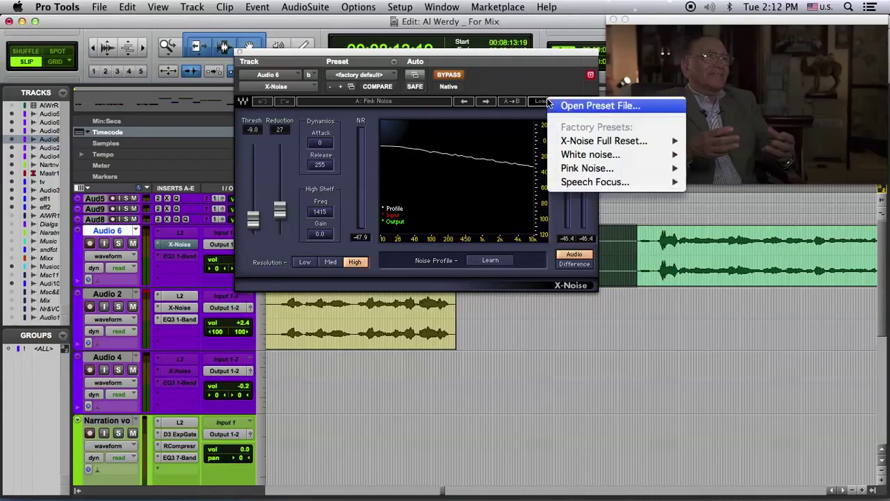
{"action": "mouse_move", "coordinate": [590, 157]}
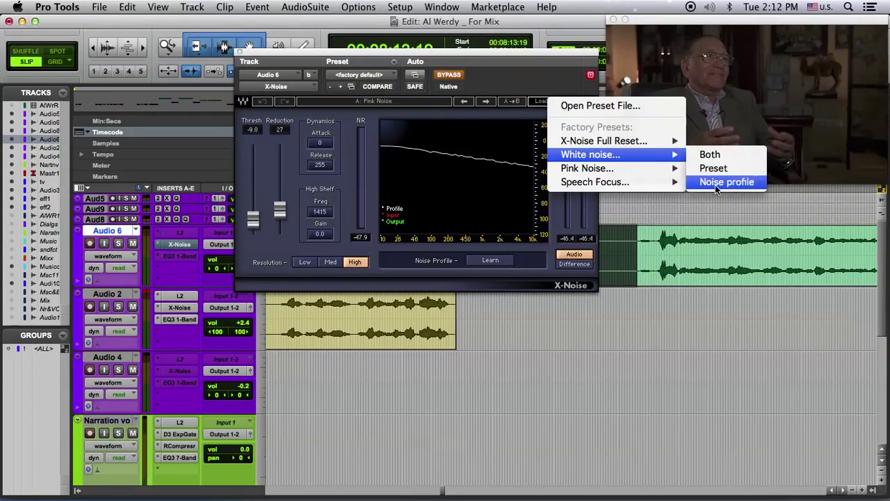
{"action": "mouse_move", "coordinate": [626, 169]}
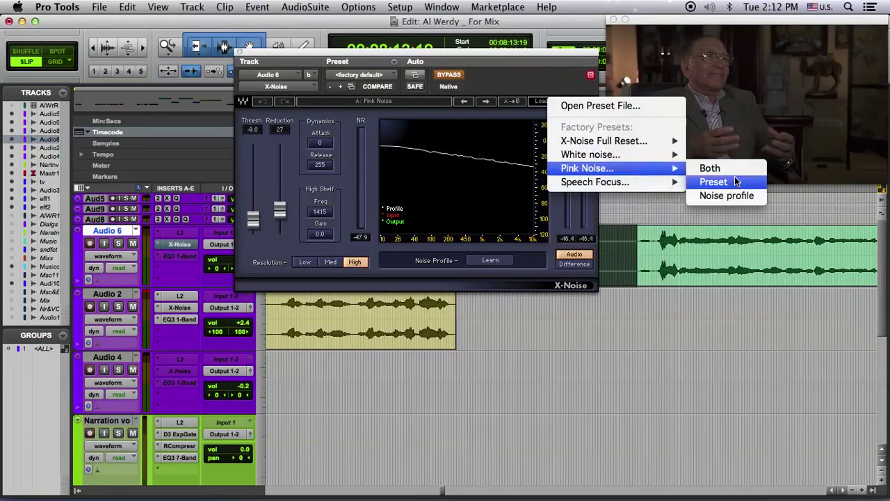
{"action": "left_click", "coordinate": [686, 335]}
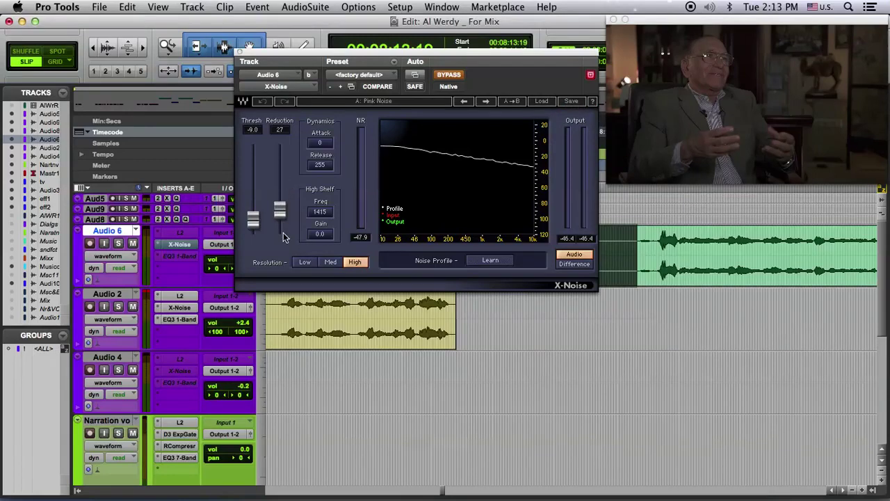
{"action": "left_click", "coordinate": [331, 263]}
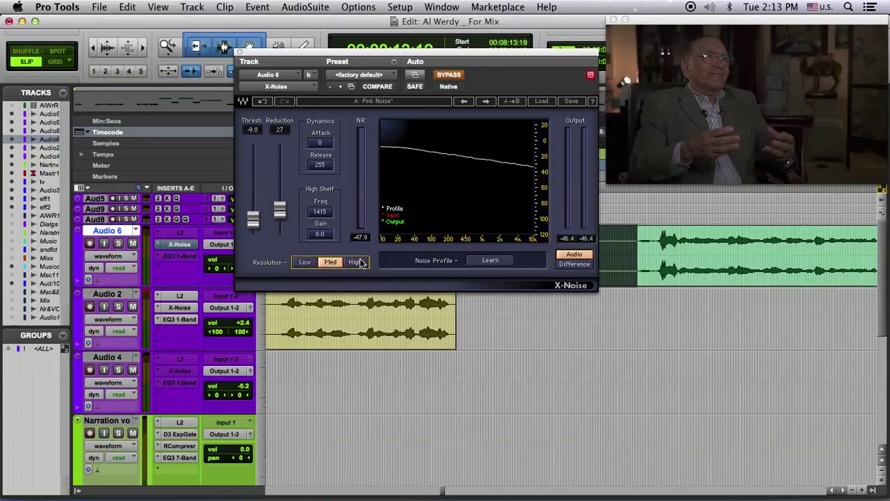
{"action": "left_click", "coordinate": [358, 263]}
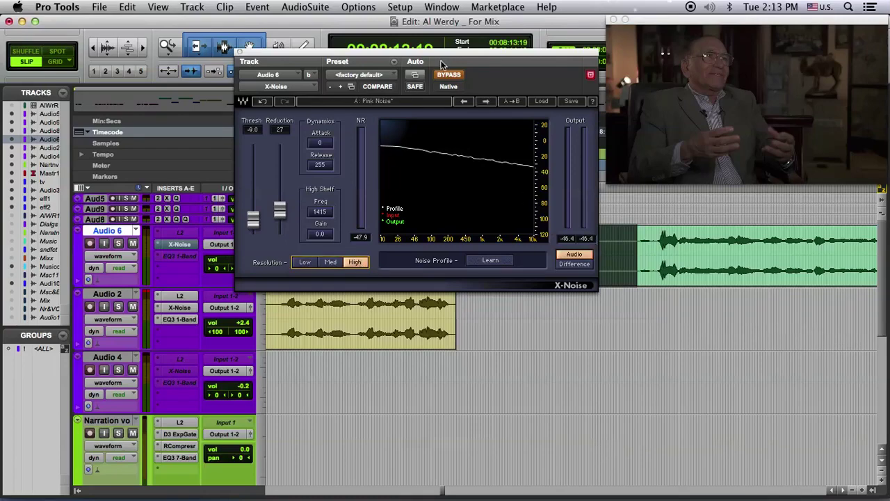
Play the selected pause with X-Noise bypassed and with the bypass turned off, and close the plug-in's settings
{"action": "key", "text": "space"}
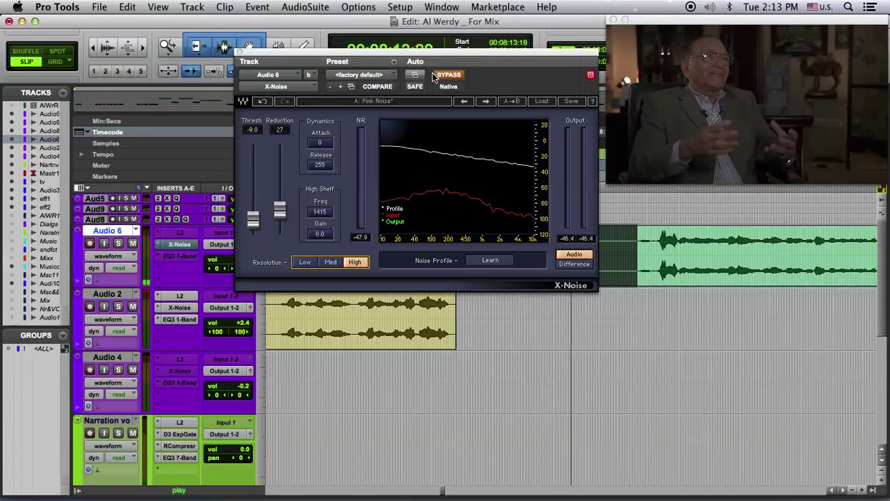
{"action": "key", "text": "space"}
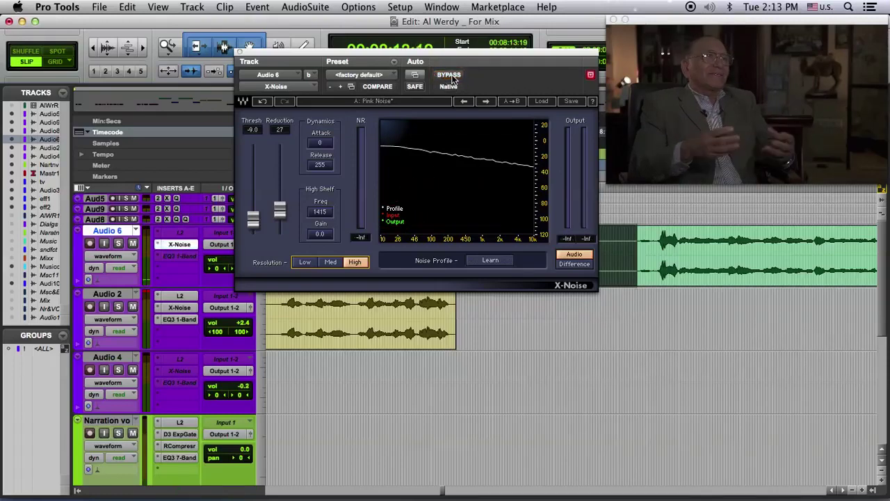
{"action": "key", "text": "space"}
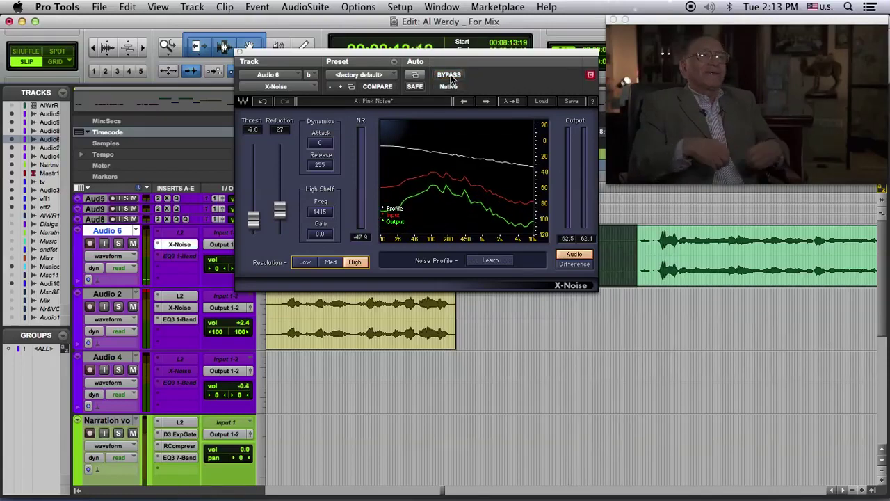
{"action": "key", "text": "space"}
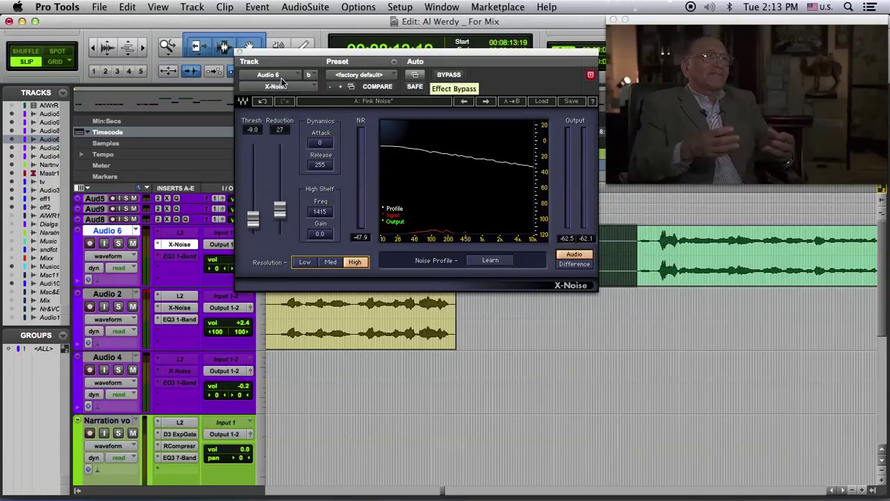
{"action": "left_click", "coordinate": [239, 52]}
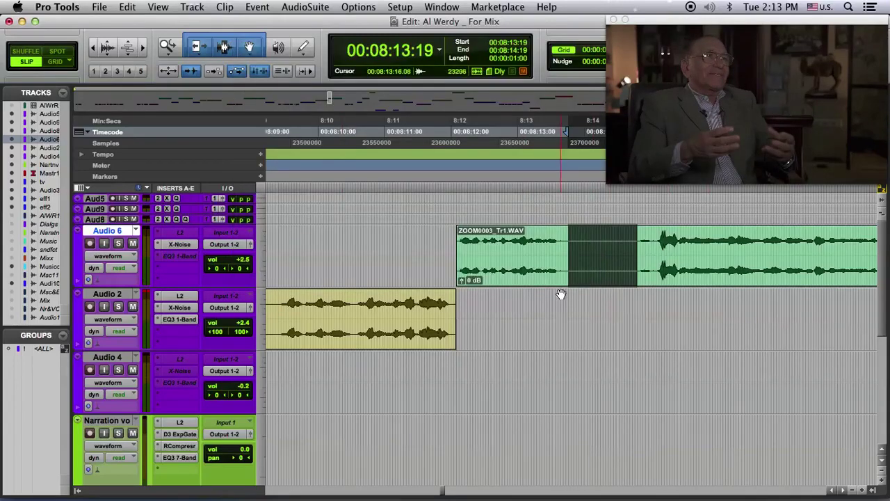
Play the Audio 6 dialogue from 00:08:11:24, reactivate the track's L2 insert, and play the passage again
{"action": "left_click", "coordinate": [449, 235]}
{"action": "key", "text": "space"}
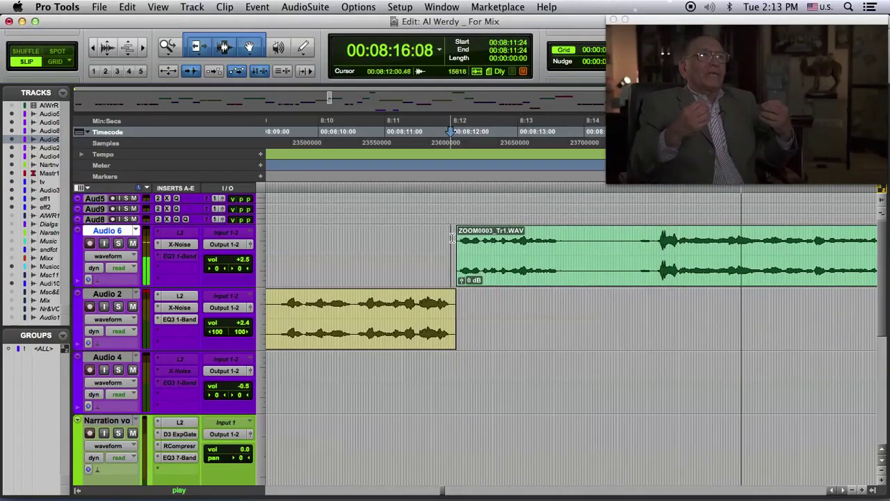
{"action": "key", "text": "space"}
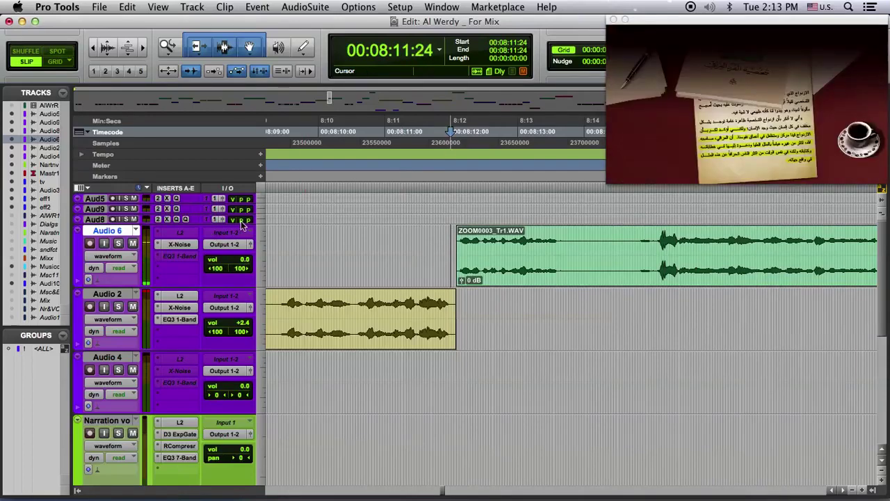
{"action": "left_click", "coordinate": [185, 231]}
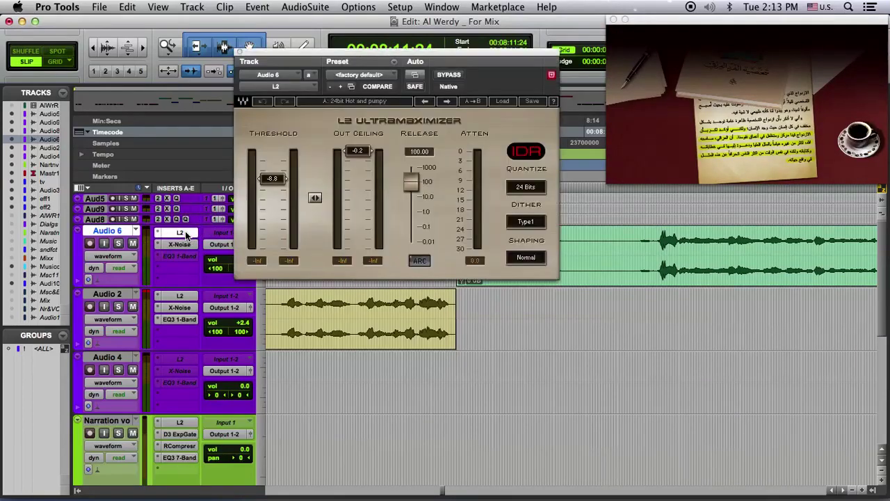
{"action": "key", "text": "space"}
Reactivate the EQ3 1-Band insert on Audio 6 and set its high-pass frequency to 146.8 Hz
{"action": "left_click", "coordinate": [179, 256]}
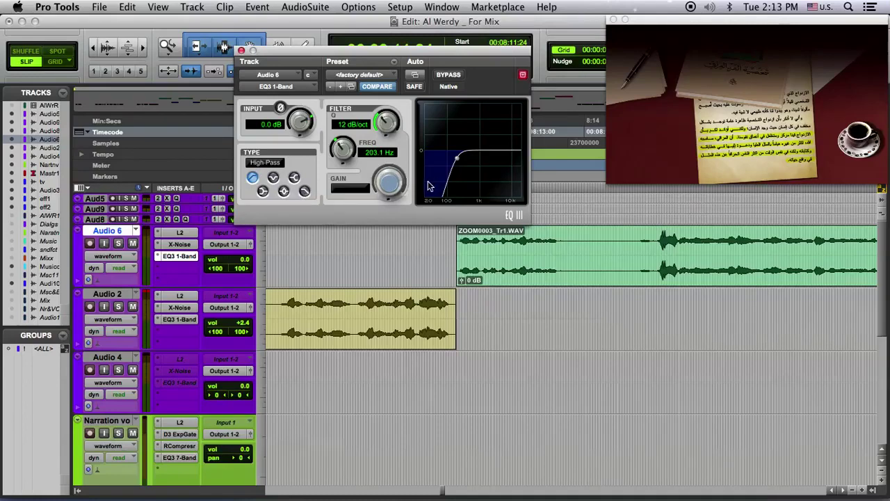
{"action": "left_click_drag", "start_coordinate": [456, 159], "coordinate": [453, 162]}
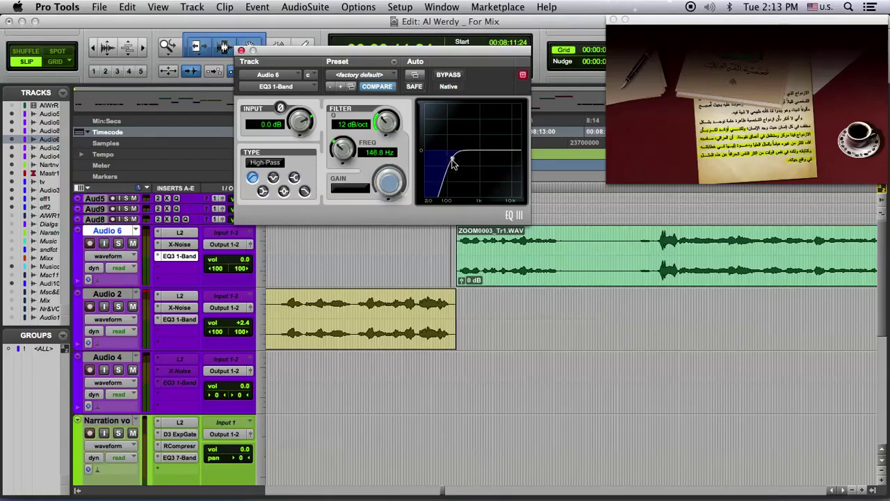
Play the Audio 6 dialogue with the EQ3 1-Band bypassed and with the bypass turned off, and close the plug-in's settings
{"action": "left_click", "coordinate": [444, 74]}
{"action": "key", "text": "space"}
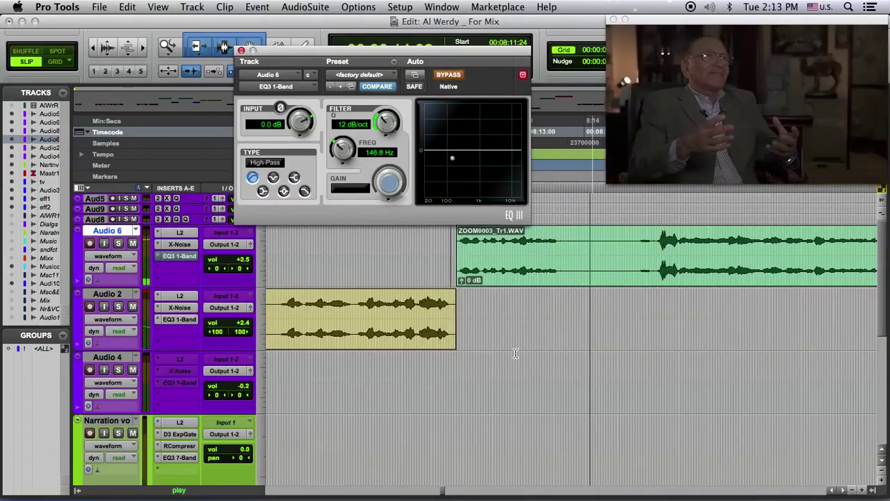
{"action": "key", "text": "space"}
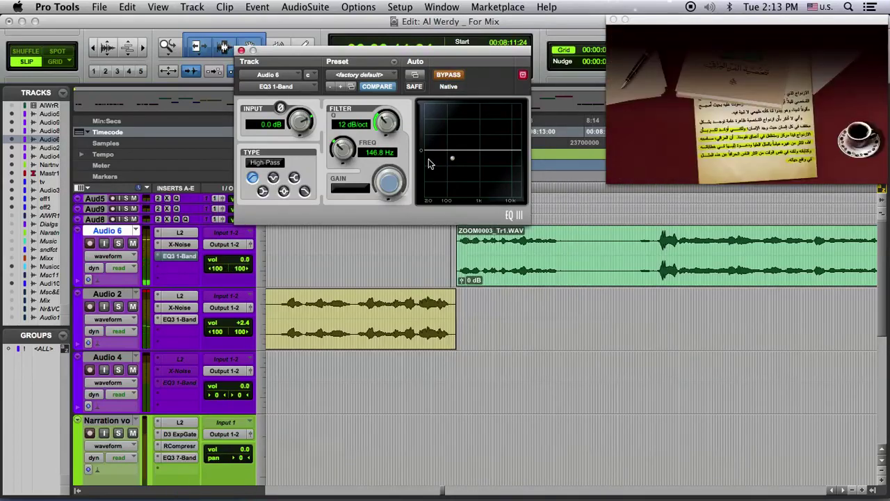
{"action": "left_click", "coordinate": [443, 76]}
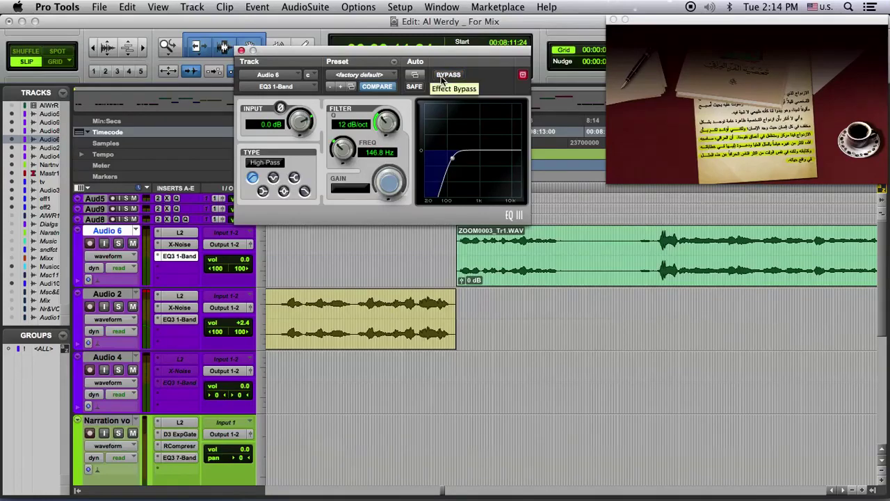
{"action": "key", "text": "space"}
{"action": "left_click", "coordinate": [240, 51]}
Play the transition from the Audio 2 clip into the Audio 6 clip, starting at 00:08:09:07
{"action": "left_click", "coordinate": [95, 46]}
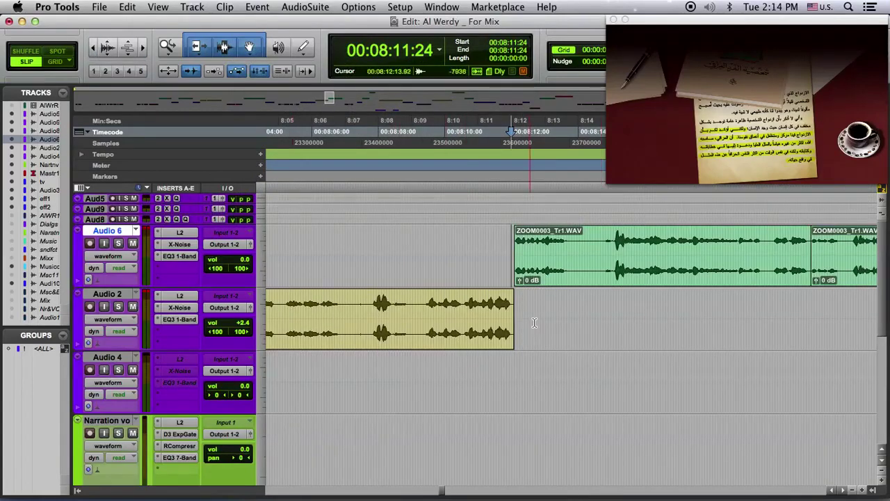
{"action": "left_click", "coordinate": [421, 303]}
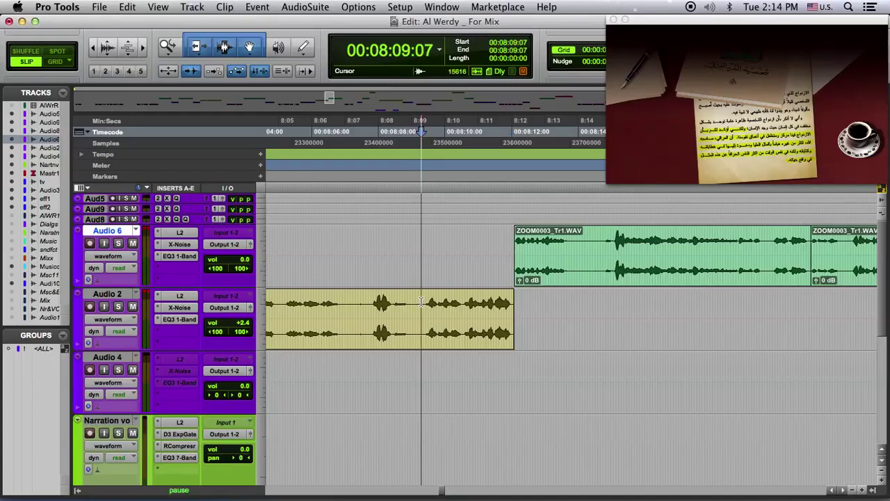
{"action": "key", "text": "space"}
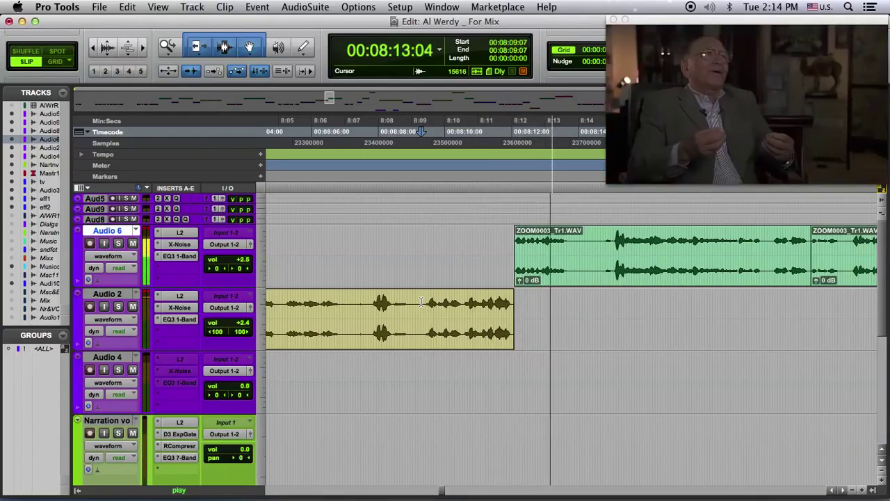
{"action": "key", "text": "space"}
Select the first ZOOM0003_Tr1.WAV clip on Audio 6 and switch the track views of Audio 6 and Audio 2 from waveform to volume
{"action": "left_click", "coordinate": [681, 279]}
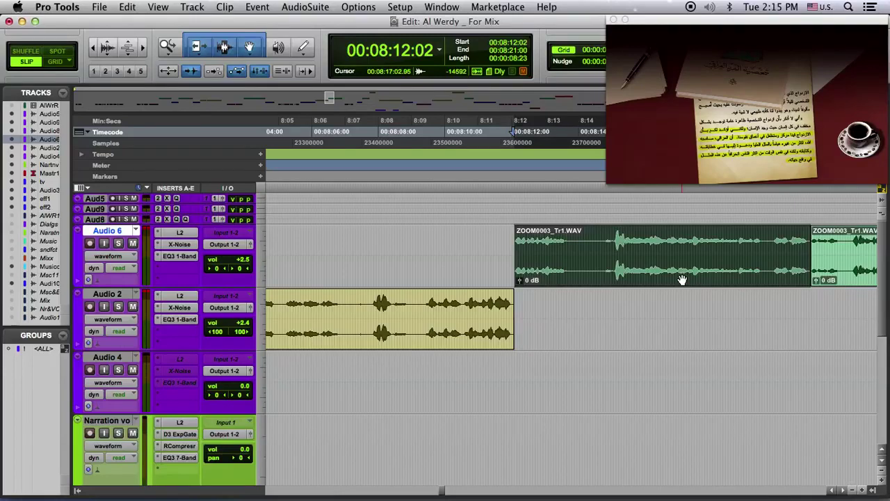
{"action": "left_click", "coordinate": [119, 257]}
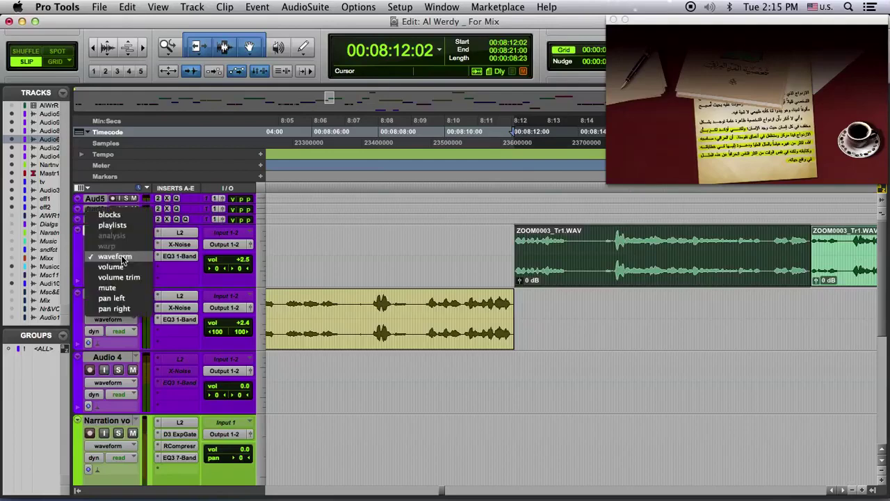
{"action": "left_click", "coordinate": [116, 267]}
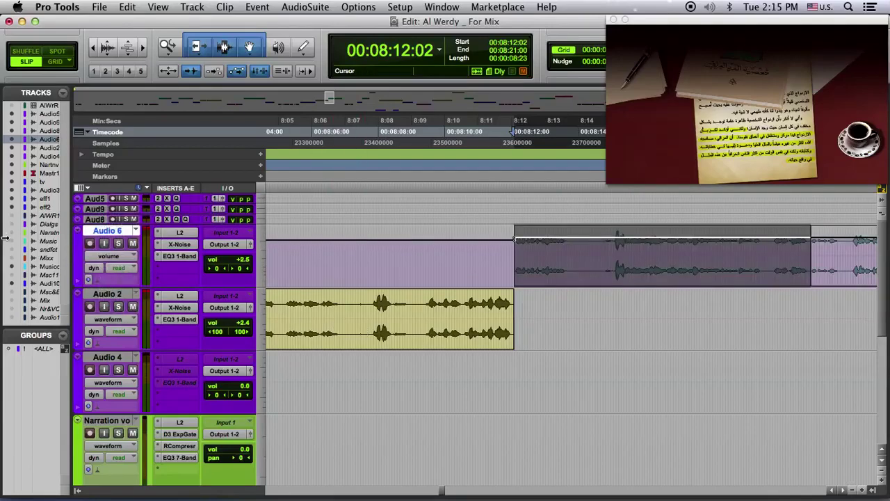
{"action": "left_click", "coordinate": [108, 319]}
{"action": "left_click", "coordinate": [113, 329]}
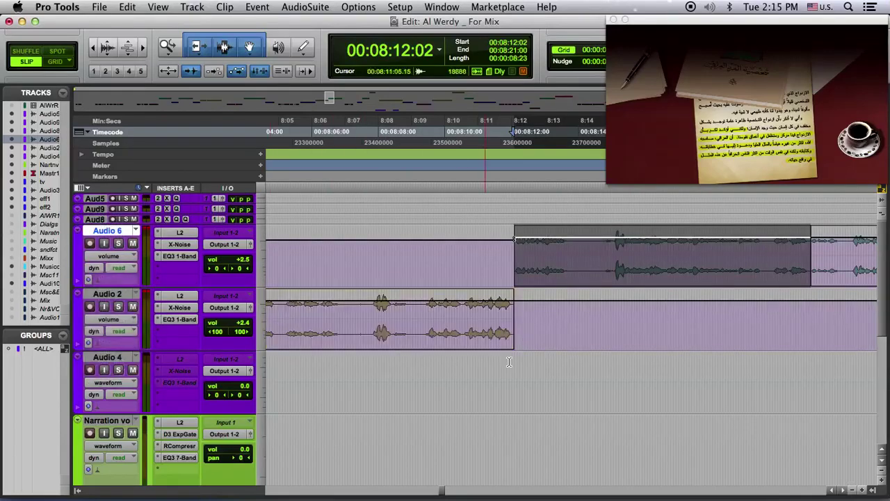
Examine the volume automation across the clips on Audio 6 and Audio 2 over a wider stretch of the timeline
{"action": "left_click", "coordinate": [516, 240]}
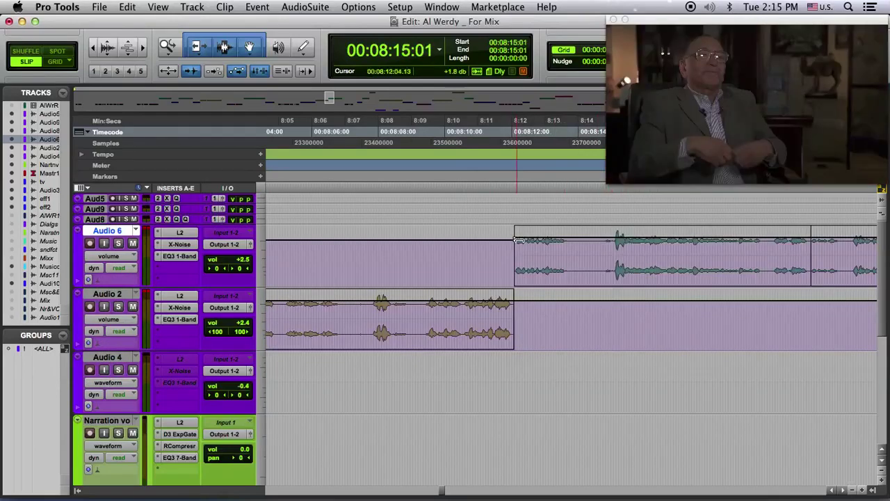
{"action": "left_click", "coordinate": [103, 48]}
{"action": "left_click", "coordinate": [102, 47]}
{"action": "left_click", "coordinate": [102, 48]}
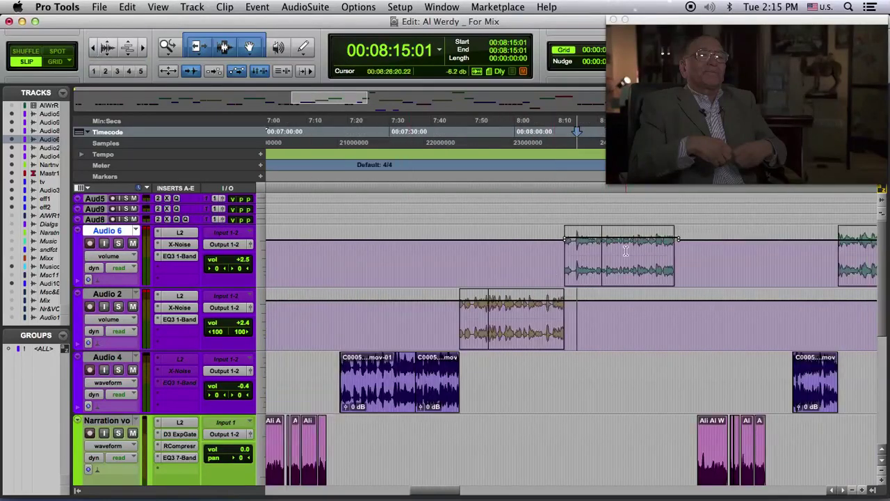
{"action": "left_click_drag", "start_coordinate": [433, 491], "coordinate": [450, 479]}
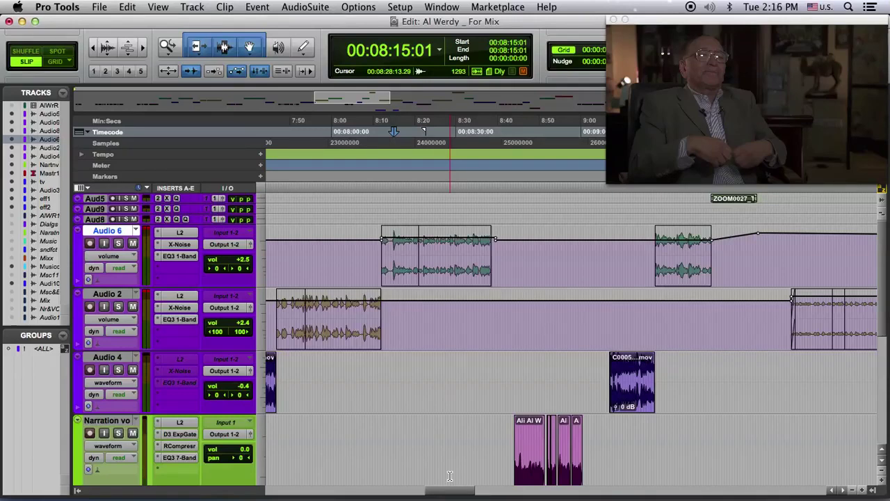
Show the Mix window and reactivate the L3 MultiMaximizer, EQ3 1-Band and L1 limiter inserts on Master 1, closing each plug-in's settings
{"action": "left_click", "coordinate": [457, 499]}
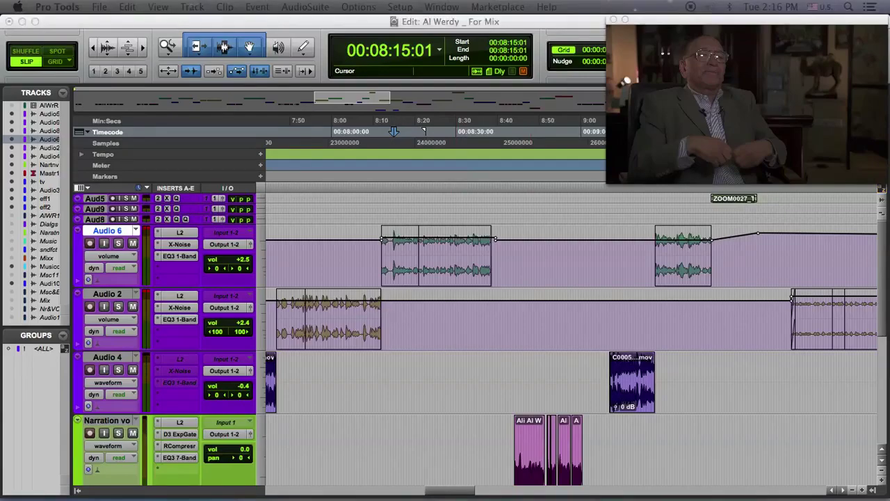
{"action": "left_click_drag", "start_coordinate": [889, 68], "coordinate": [325, 21]}
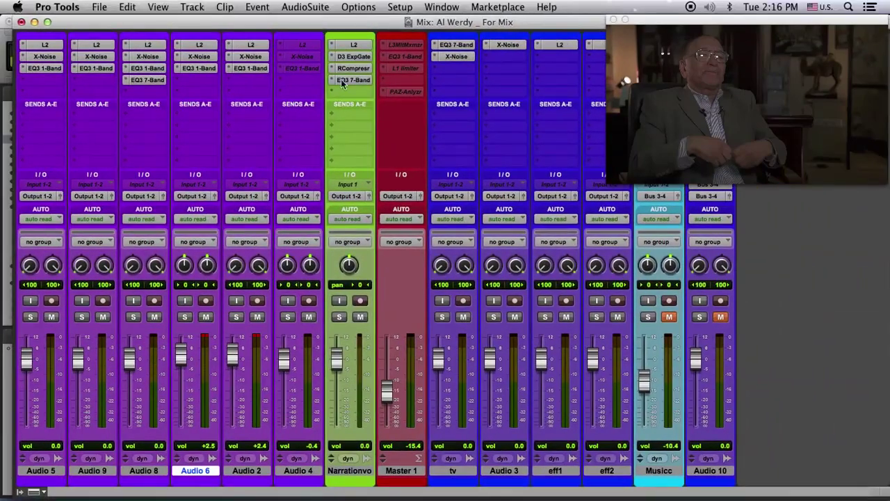
{"action": "left_click", "coordinate": [411, 45]}
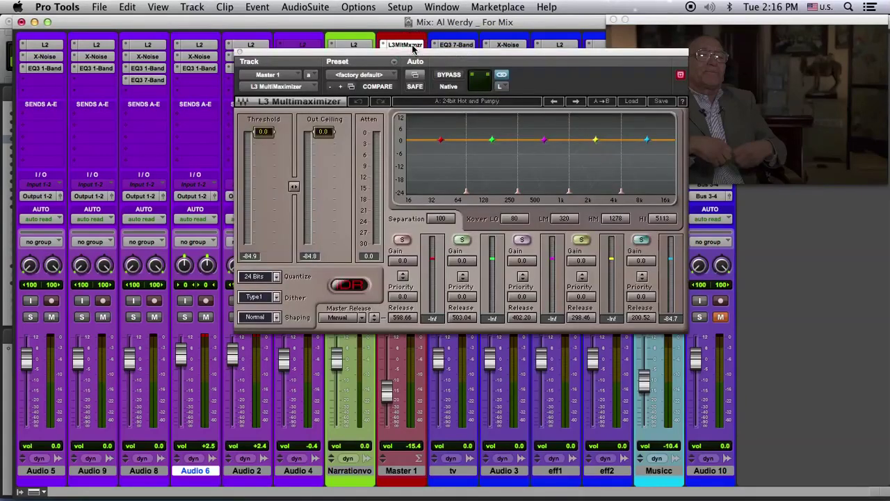
{"action": "left_click", "coordinate": [240, 54]}
{"action": "left_click", "coordinate": [408, 57]}
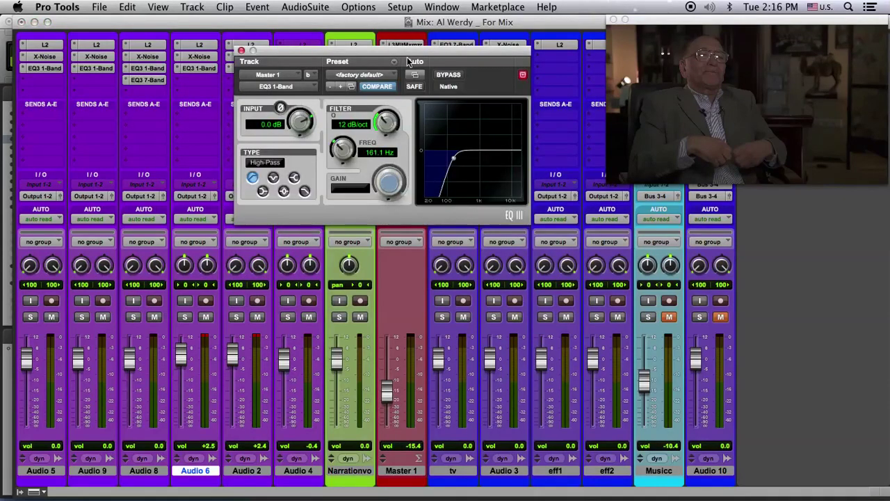
{"action": "left_click", "coordinate": [241, 52]}
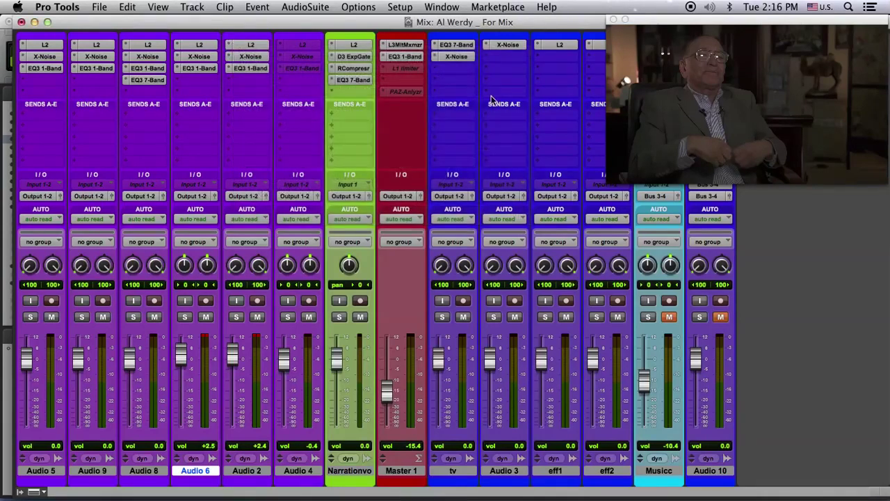
{"action": "left_click", "coordinate": [407, 69]}
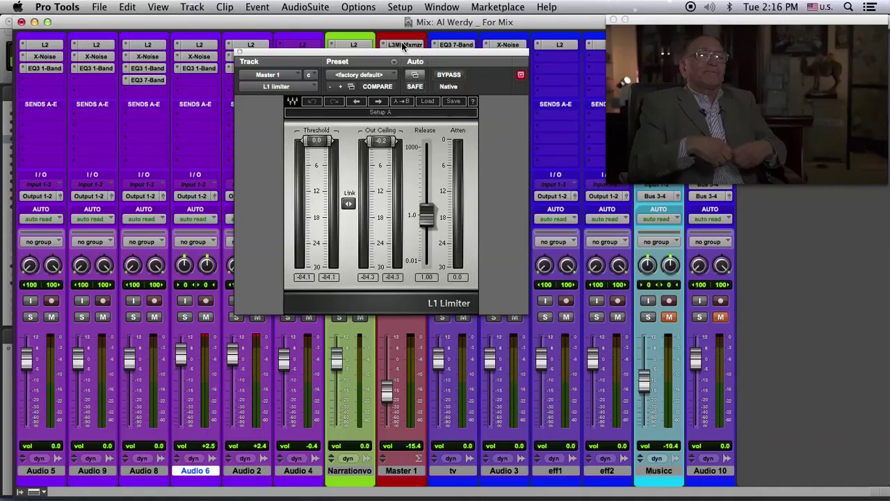
{"action": "left_click", "coordinate": [240, 54]}
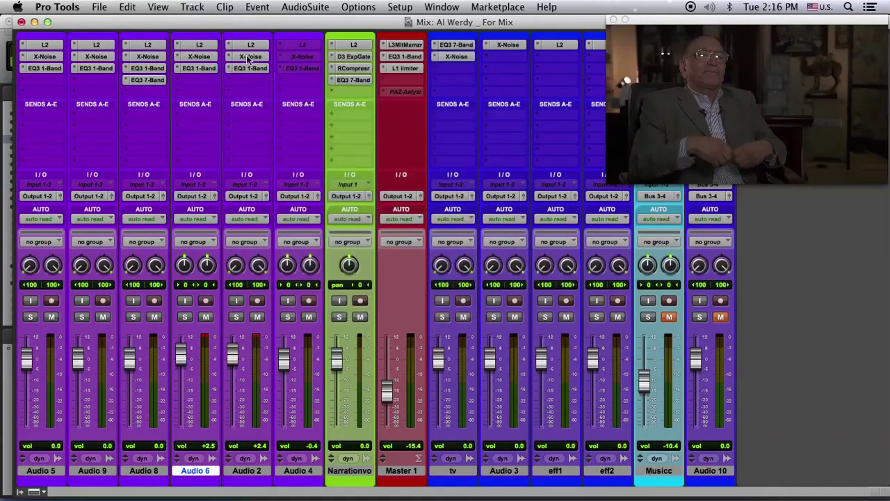
Reactivate the PAZ-Analyzer insert on Master 1, return to the Edit window and reposition the analyzer so the clips stay reachable
{"action": "left_click", "coordinate": [409, 92]}
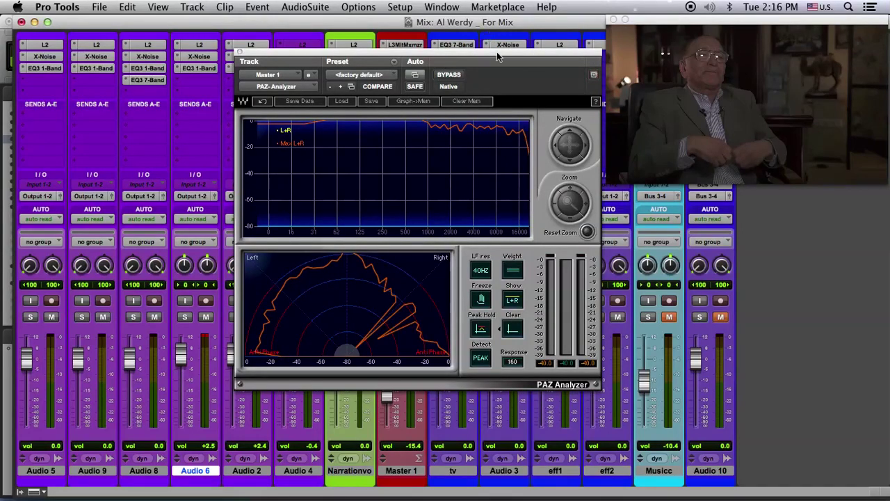
{"action": "left_click_drag", "start_coordinate": [497, 51], "coordinate": [557, 122]}
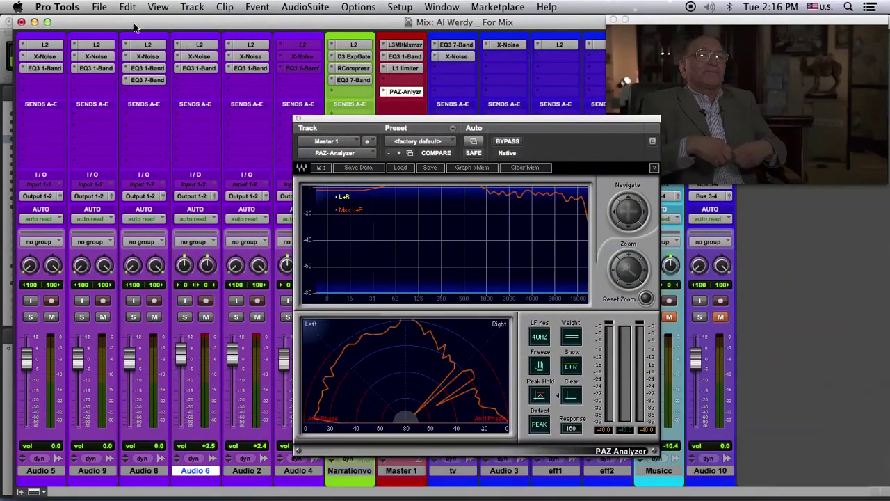
{"action": "key", "text": "super+equal"}
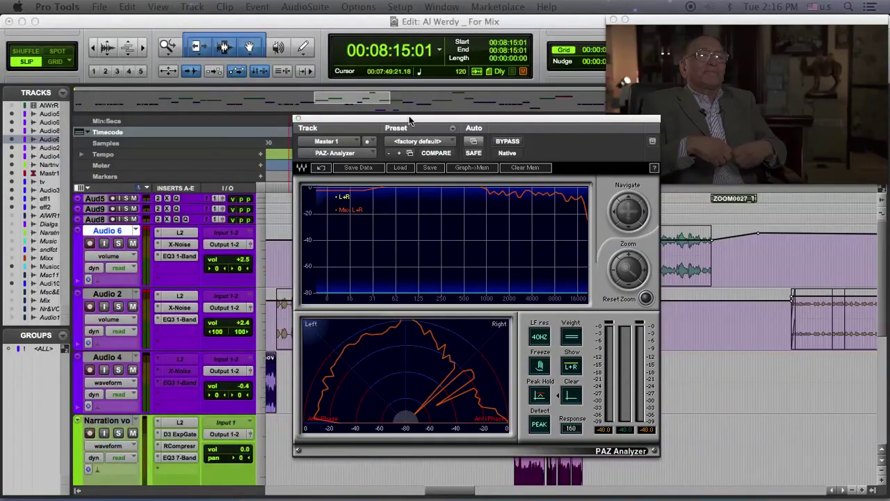
{"action": "left_click_drag", "start_coordinate": [408, 120], "coordinate": [207, 56]}
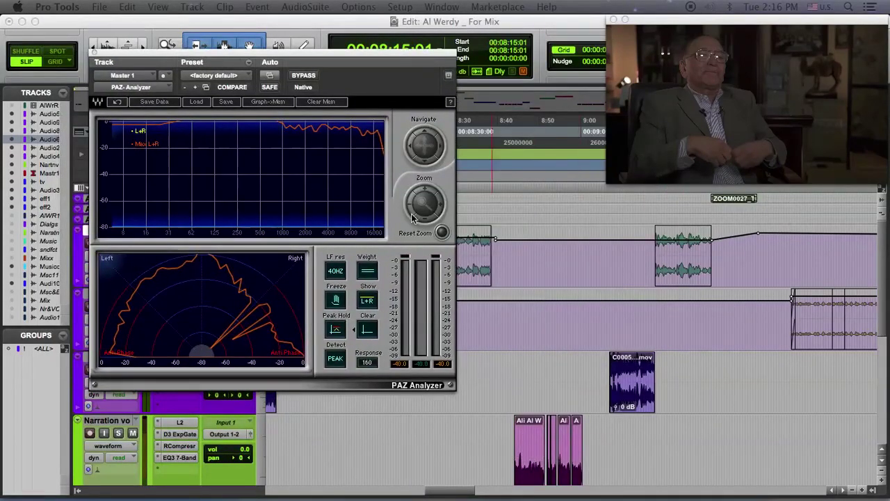
{"action": "left_click", "coordinate": [164, 130]}
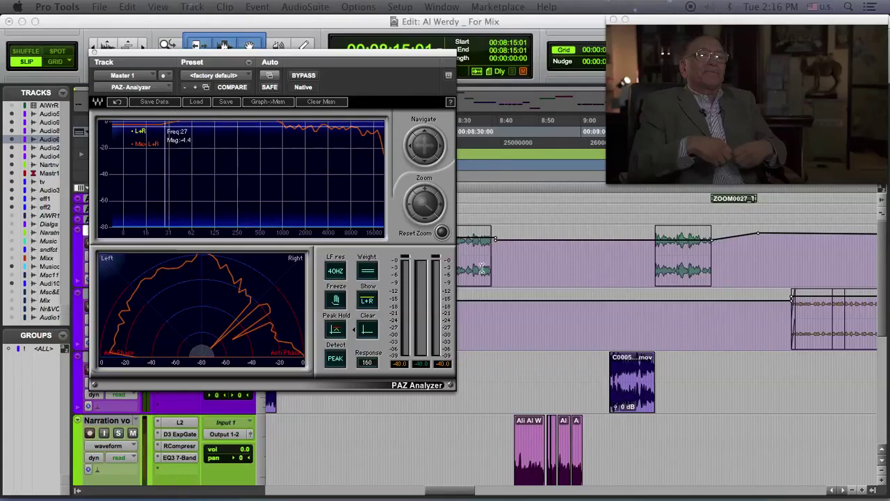
Play the session from 00:09:22:21 through the PAZ Analyzer and store the frequency graph in its memory
{"action": "left_click", "coordinate": [675, 320]}
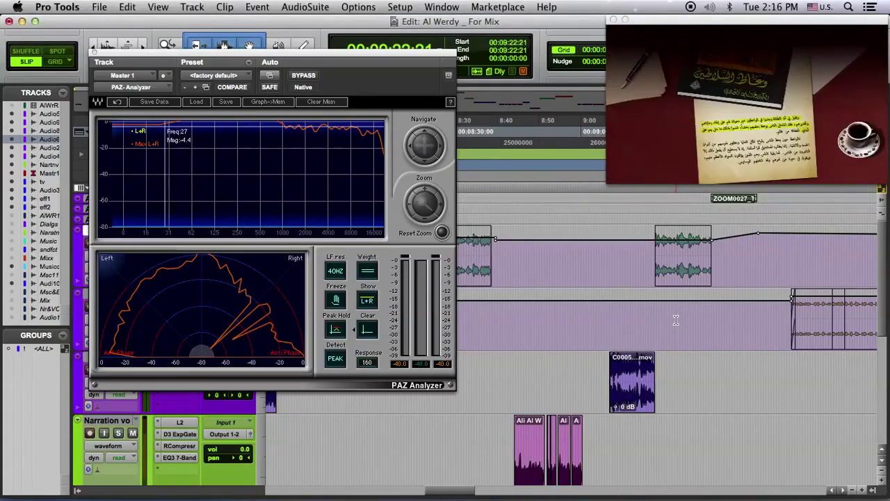
{"action": "key", "text": "space"}
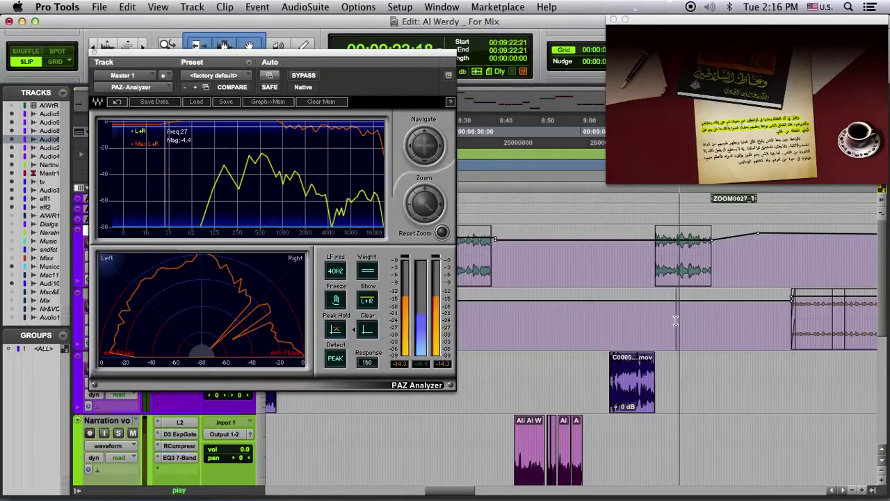
{"action": "key", "text": "space"}
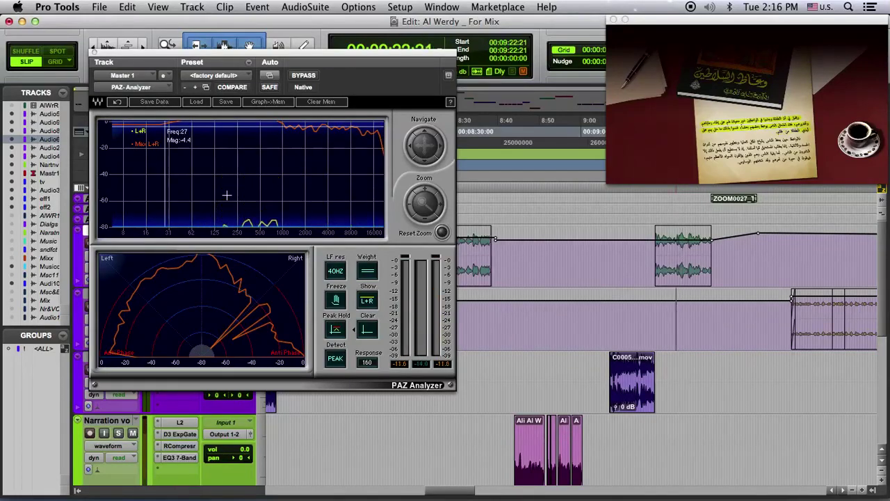
{"action": "key", "text": "space"}
{"action": "left_click", "coordinate": [269, 101]}
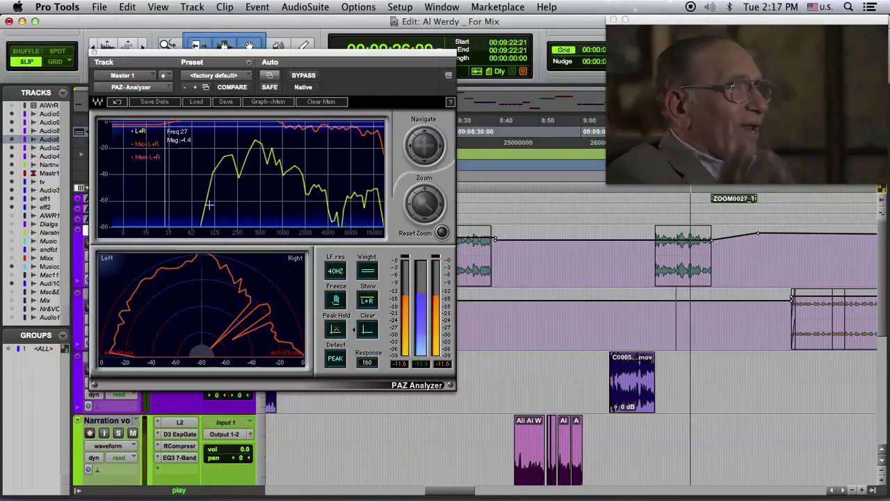
{"action": "key", "text": "space"}
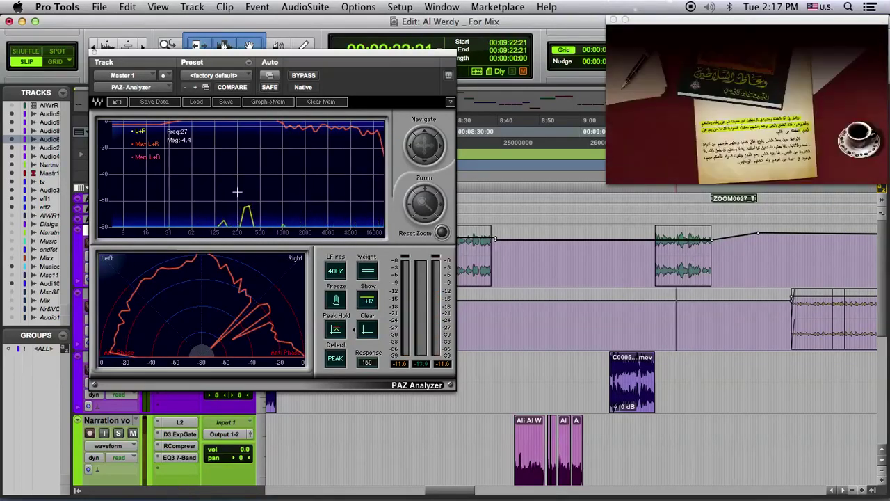
Play the session from 00:09:22:21 and read the dialogue's low-frequency peak with the PAZ Analyzer's graph cursor
{"action": "mouse_move", "coordinate": [223, 160]}
{"action": "left_mouse_down"}
{"action": "mouse_move", "coordinate": [228, 218]}
{"action": "mouse_move", "coordinate": [227, 176]}
{"action": "left_mouse_up"}
{"action": "key", "text": "space"}
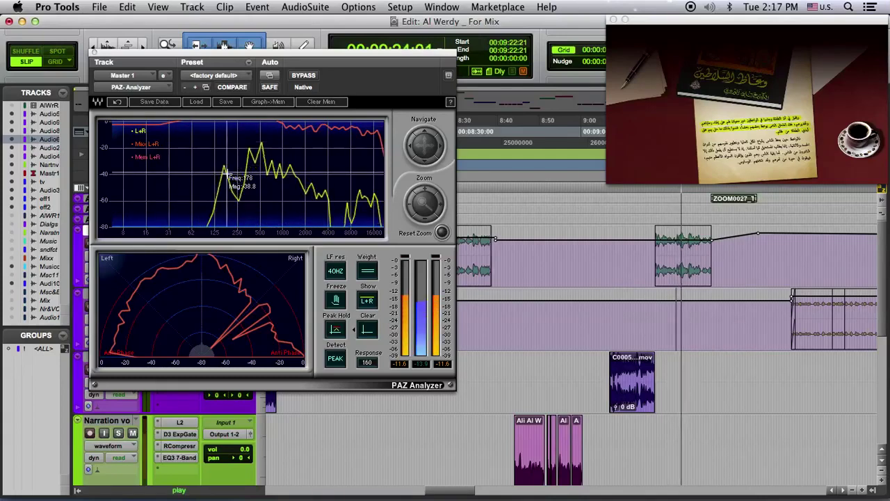
{"action": "key", "text": "space"}
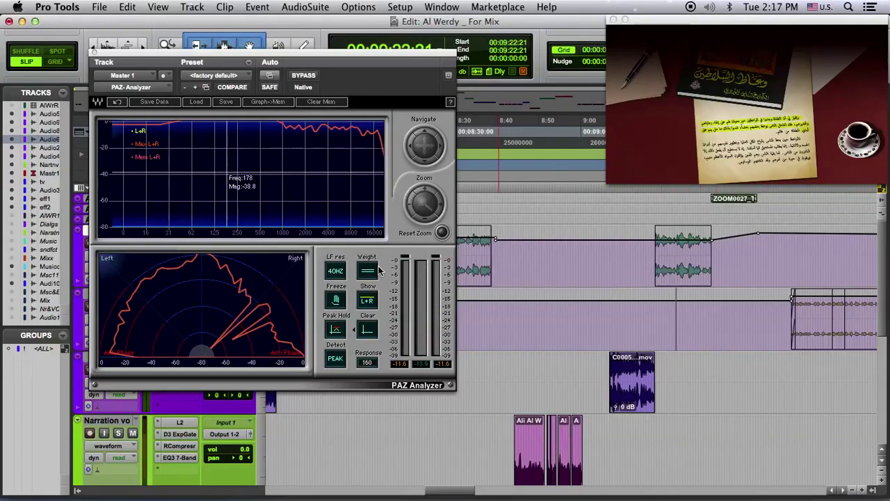
Play the Audio 6 clip from 00:08:34:12 with the analyzer's Freeze switched on, stop playback and release Freeze
{"action": "left_click", "coordinate": [474, 252]}
{"action": "key", "text": "space"}
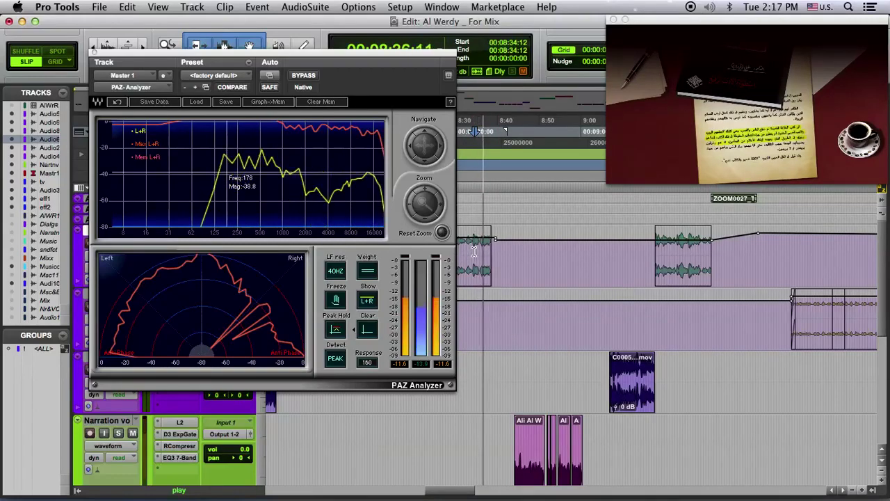
{"action": "left_click", "coordinate": [335, 300]}
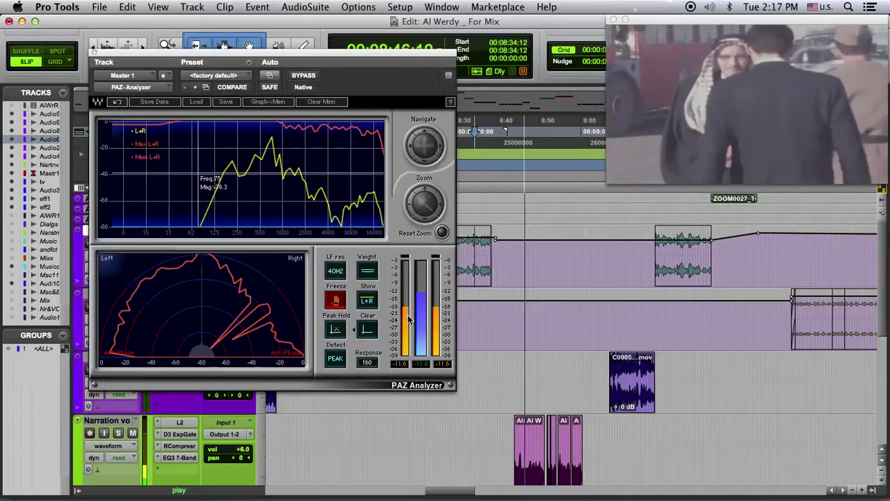
{"action": "key", "text": "space"}
{"action": "left_click", "coordinate": [332, 302]}
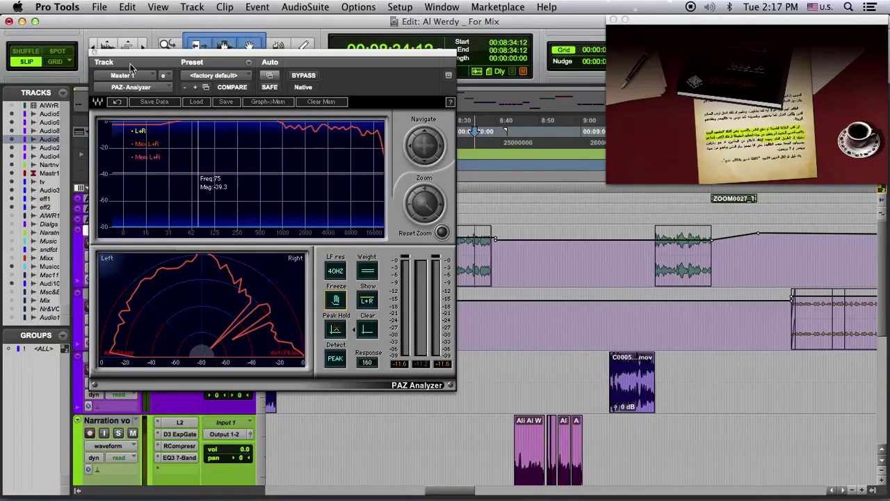
Shift the PAZ Analyzer aside and switch its window target on and back off, placing the cursor at 00:08:54:24
{"action": "left_click_drag", "start_coordinate": [138, 55], "coordinate": [180, 54]}
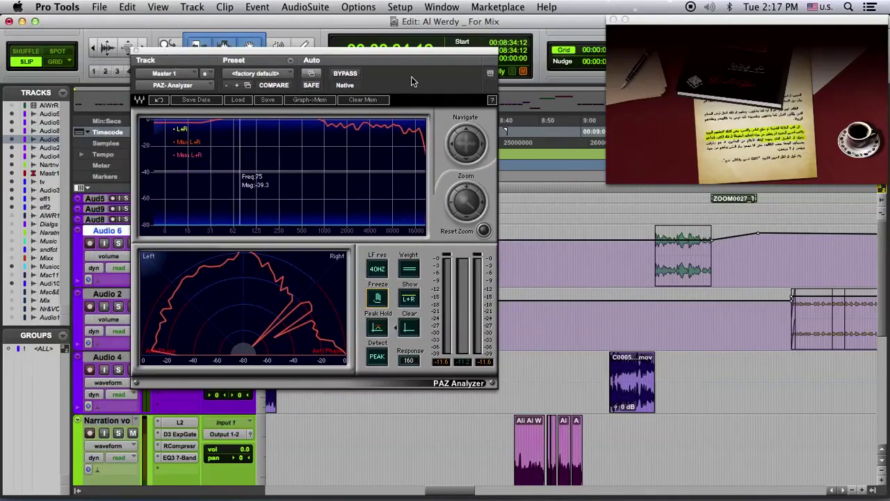
{"action": "left_click", "coordinate": [490, 73]}
{"action": "left_click", "coordinate": [560, 244]}
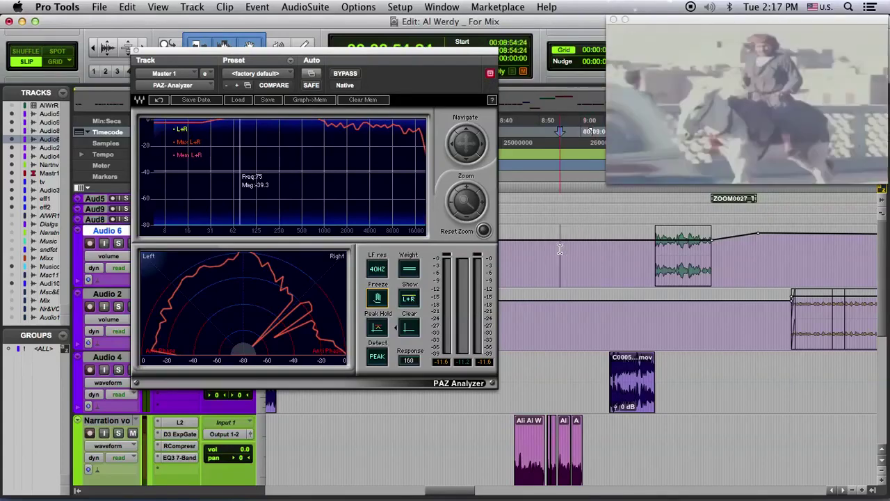
{"action": "left_click", "coordinate": [490, 73]}
Play the session from 00:09:22:06 through the PAZ Analyzer and move the analyzer clear of the Edit window
{"action": "left_click", "coordinate": [611, 275]}
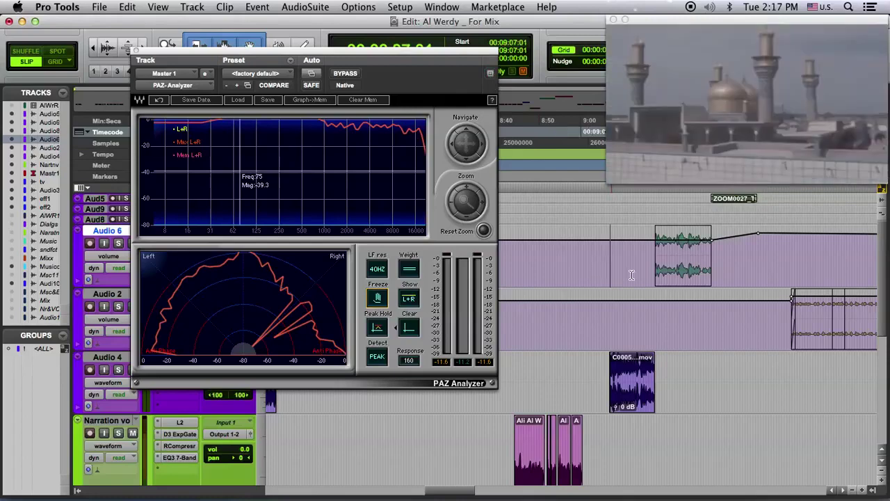
{"action": "left_click", "coordinate": [673, 319]}
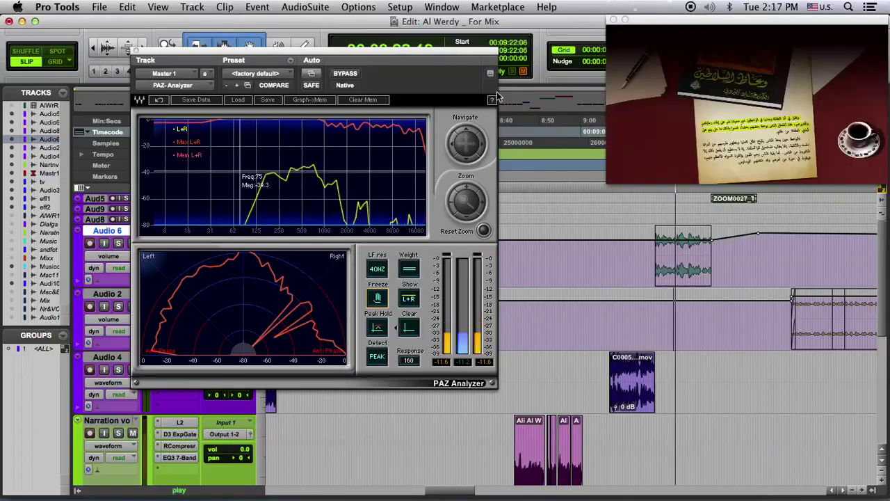
{"action": "left_click_drag", "start_coordinate": [155, 52], "coordinate": [889, 73]}
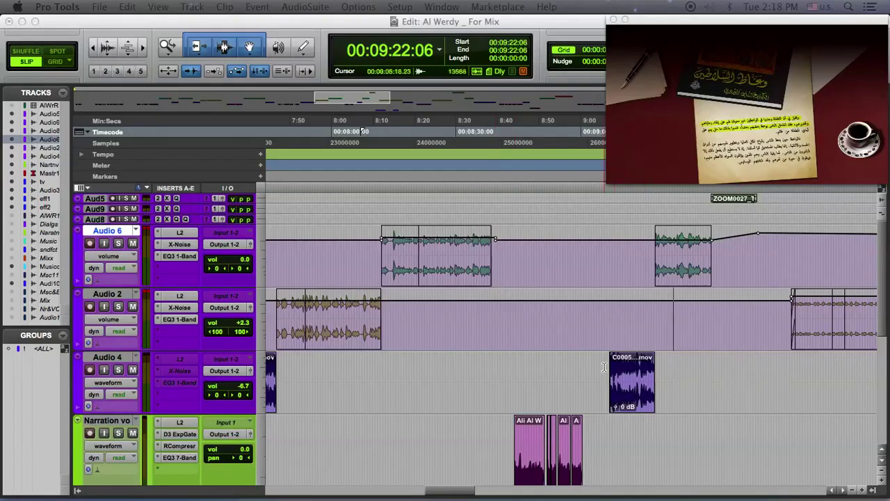
Enlarge the video window and shift it inward so the whole picture stays in view above the tracks
{"action": "left_click", "coordinate": [647, 21]}
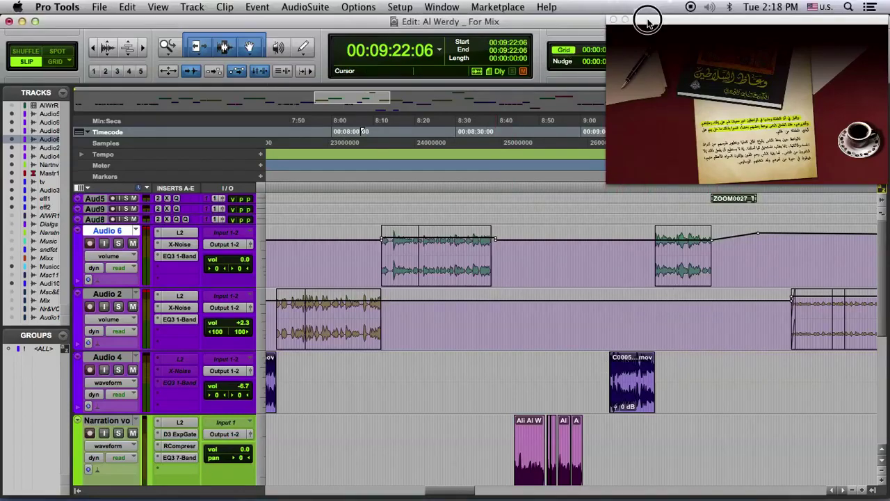
{"action": "left_click_drag", "start_coordinate": [647, 21], "coordinate": [596, 20]}
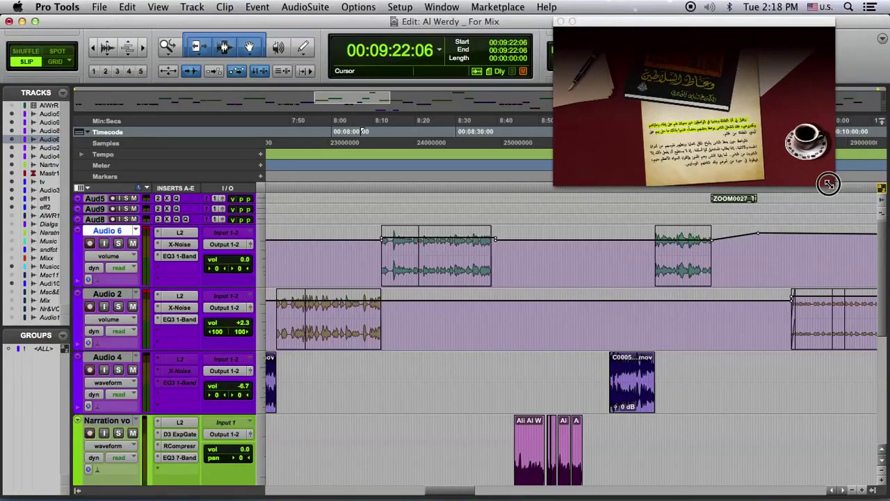
{"action": "left_click_drag", "start_coordinate": [829, 183], "coordinate": [861, 251]}
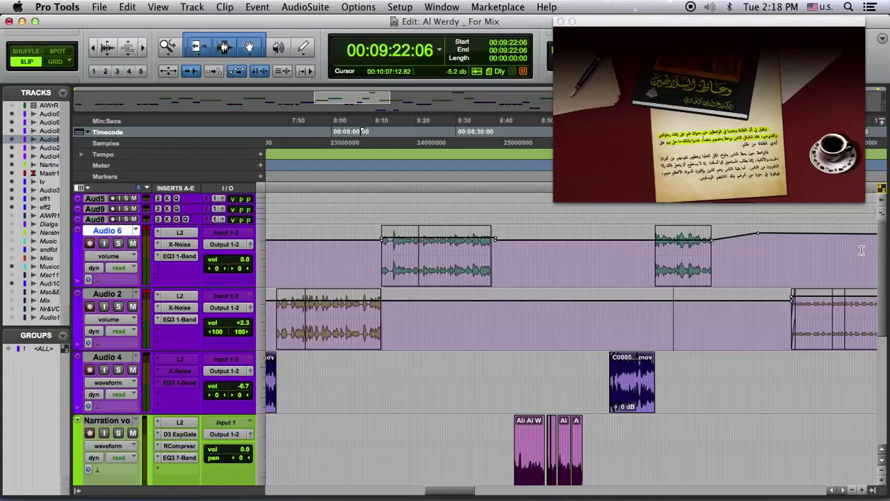
{"action": "left_click_drag", "start_coordinate": [795, 21], "coordinate": [698, 25]}
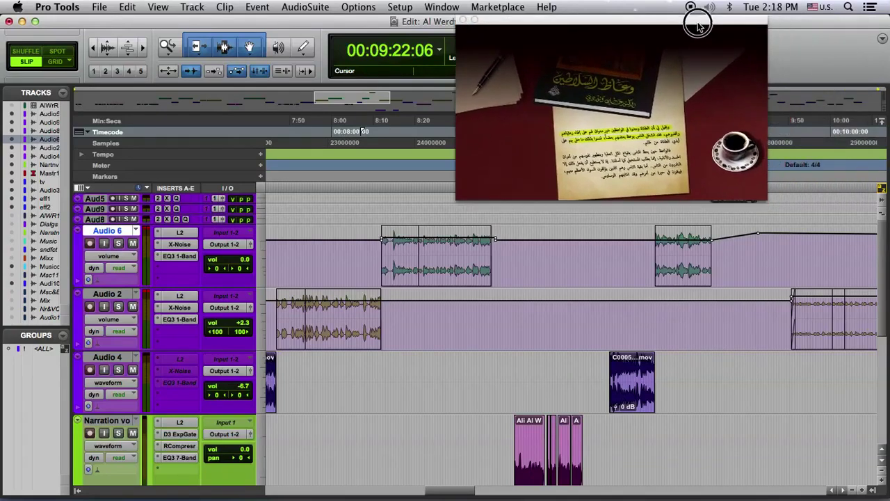
{"action": "left_click_drag", "start_coordinate": [762, 200], "coordinate": [820, 291]}
Play the Audio 2 dialogue from 00:09:52:11 against the enlarged picture
{"action": "left_click", "coordinate": [799, 366]}
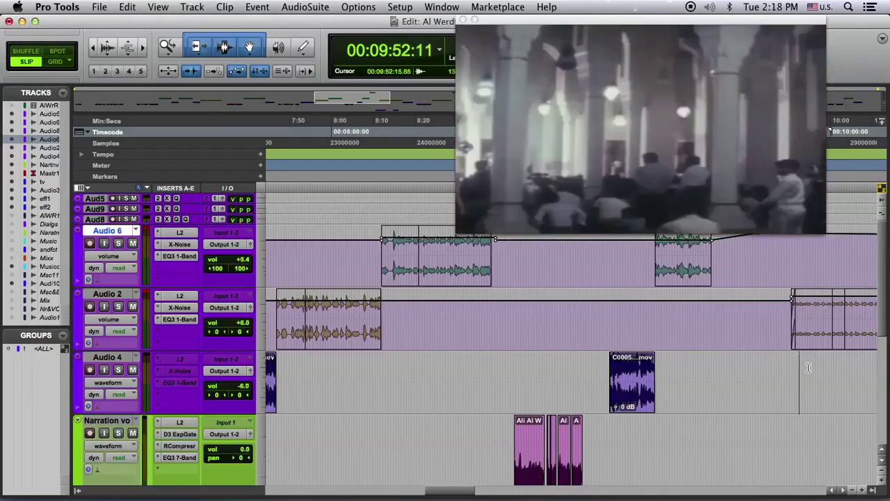
{"action": "key", "text": "space"}
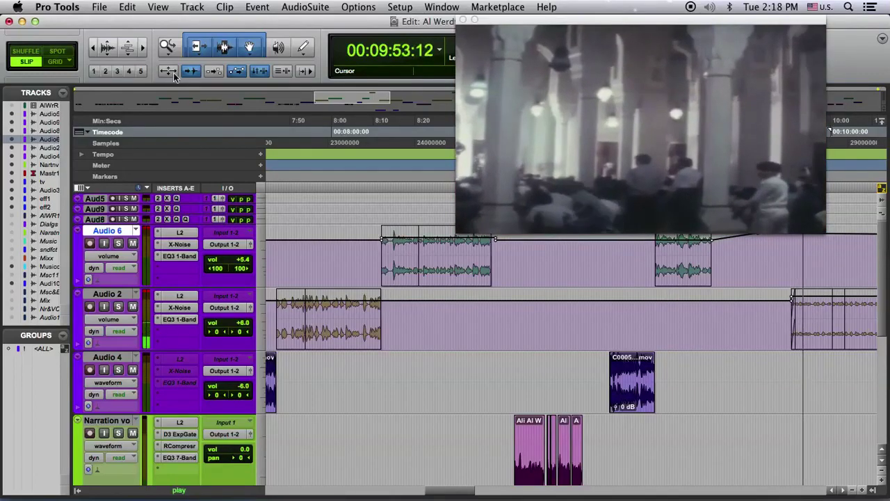
{"action": "key", "text": "space"}
Play the Audio 2 dialogue from 00:12:06:01 against the picture and place the cursor at 00:11:12:20
{"action": "double_click", "coordinate": [93, 48]}
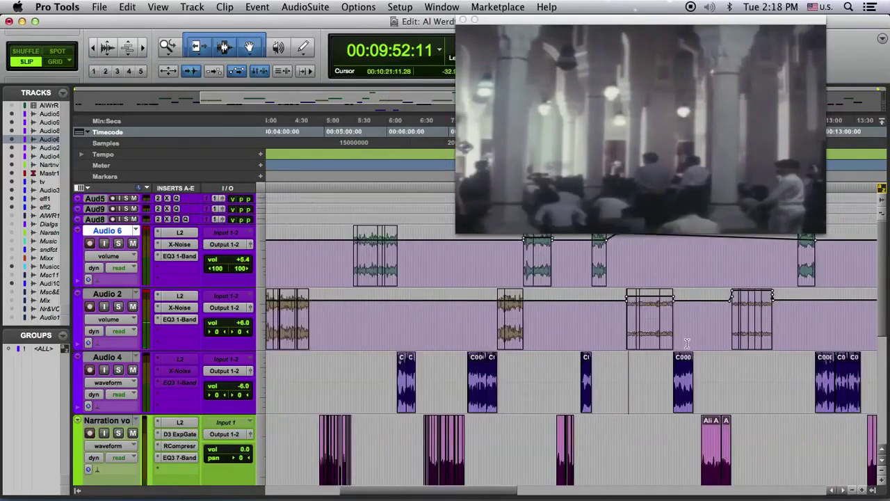
{"action": "left_click", "coordinate": [768, 367]}
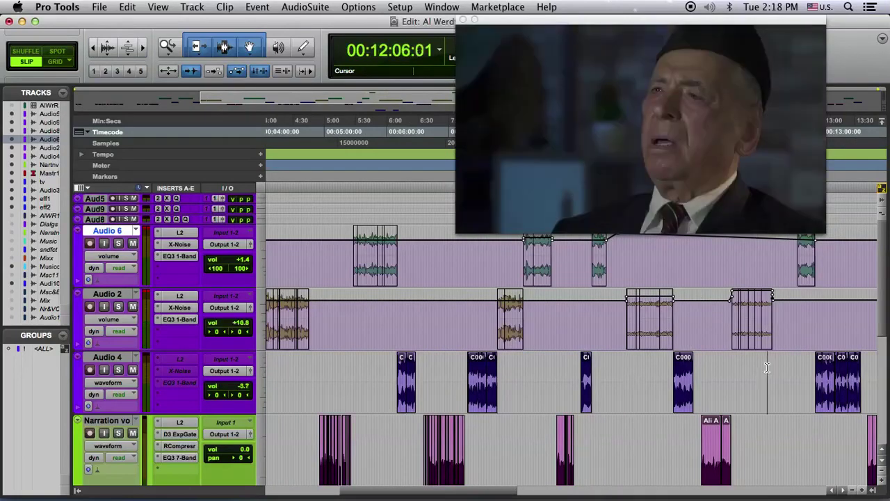
{"action": "key", "text": "space"}
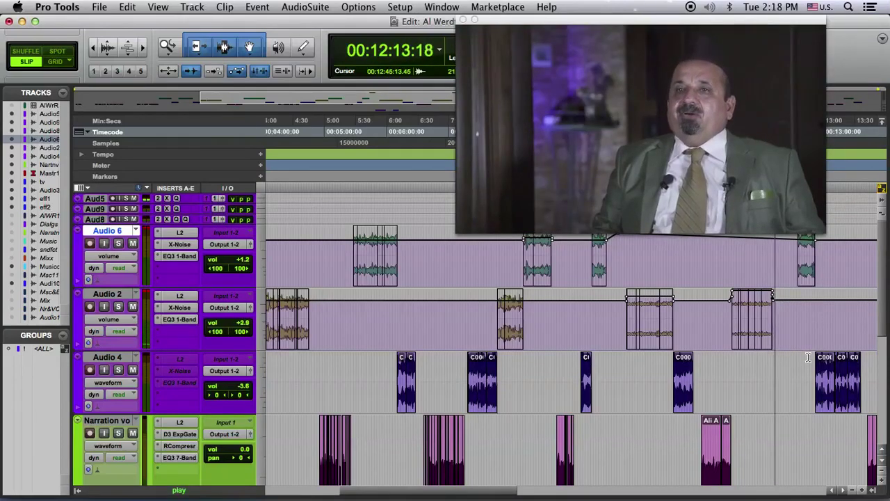
{"action": "key", "text": "space"}
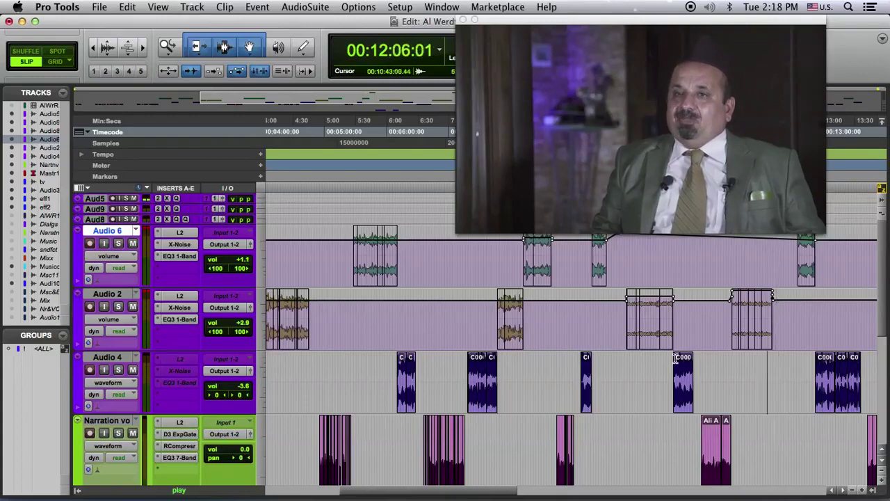
{"action": "left_click", "coordinate": [712, 317]}
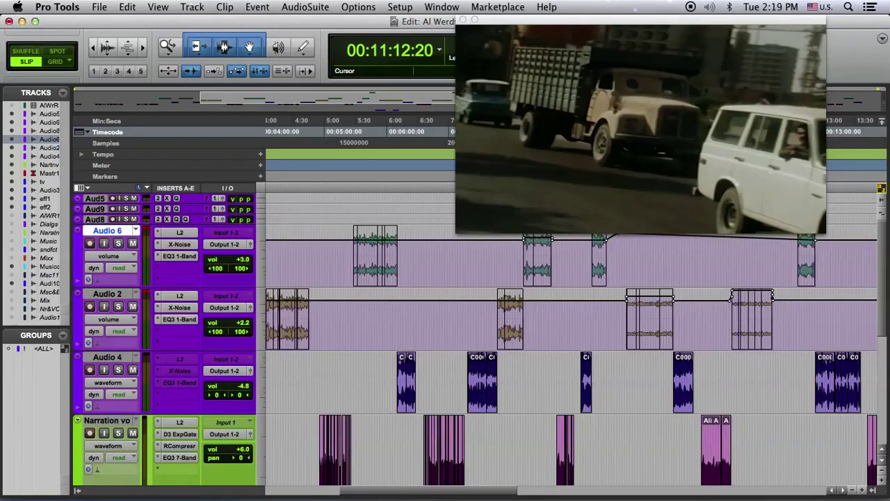
Show the Mix window and arrange it and the video window so the channel strips and faders are visible
{"action": "key", "text": "super+="}
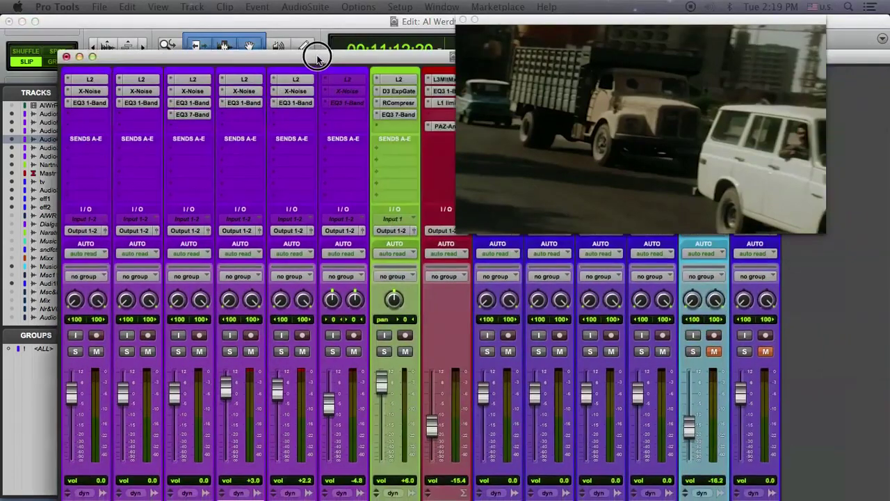
{"action": "left_click_drag", "start_coordinate": [318, 56], "coordinate": [254, 35]}
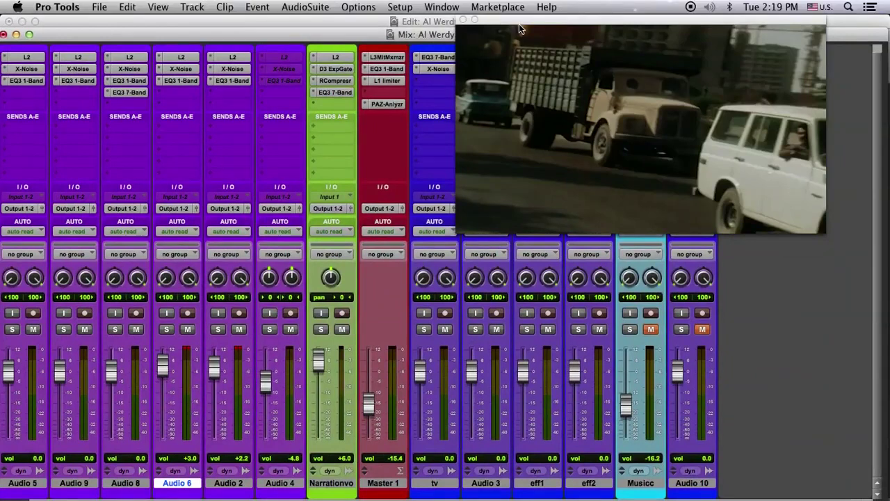
{"action": "left_click_drag", "start_coordinate": [520, 25], "coordinate": [574, 35]}
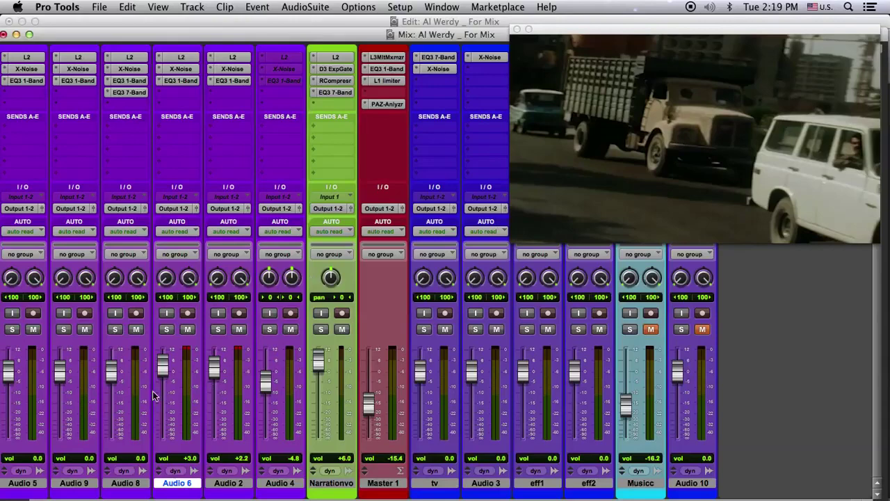
Examine the Bounce settings for a QuickTime Movie and close them without bouncing
{"action": "left_click", "coordinate": [99, 8]}
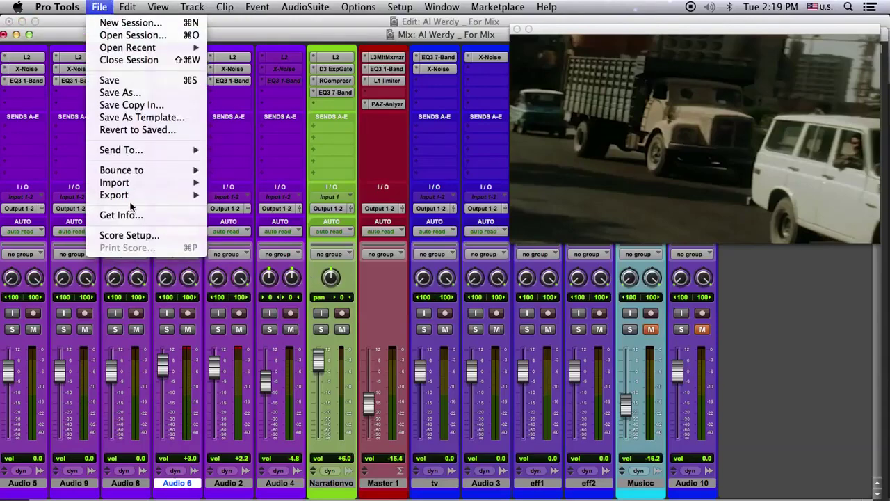
{"action": "mouse_move", "coordinate": [133, 182]}
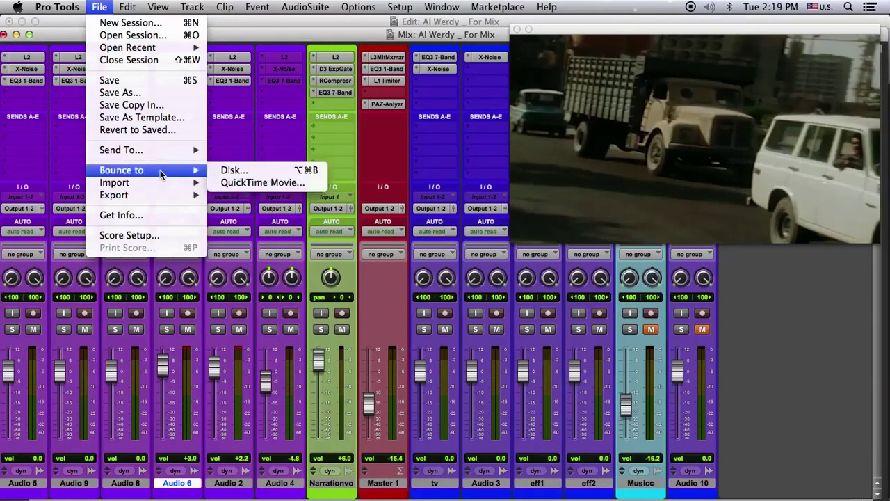
{"action": "left_click", "coordinate": [237, 187]}
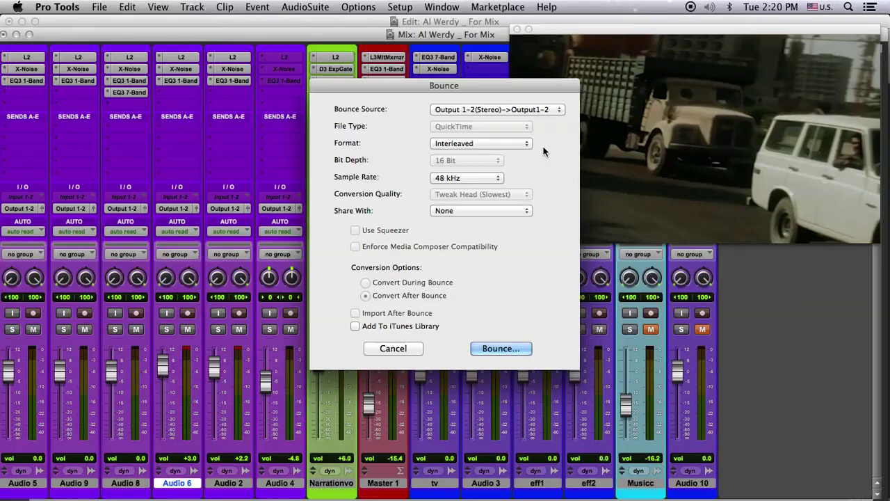
{"action": "left_click", "coordinate": [411, 348]}
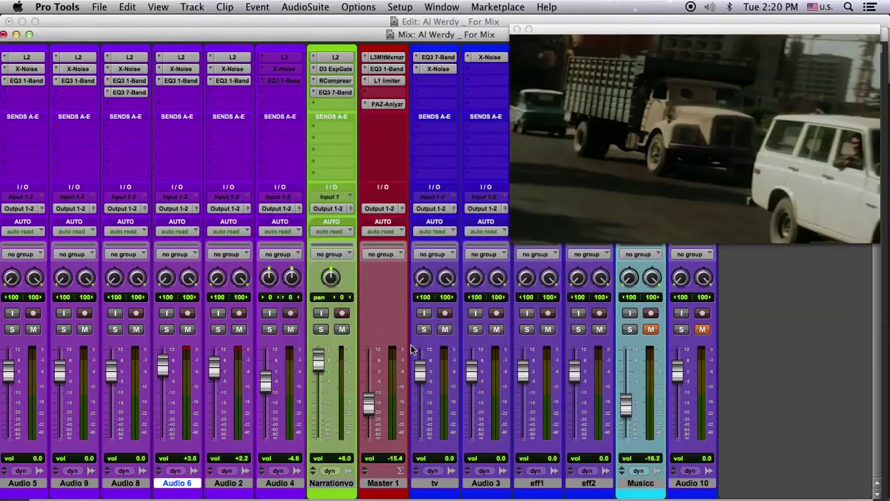
{"action": "left_click", "coordinate": [99, 7]}
{"action": "mouse_move", "coordinate": [126, 193]}
{"action": "mouse_move", "coordinate": [136, 172]}
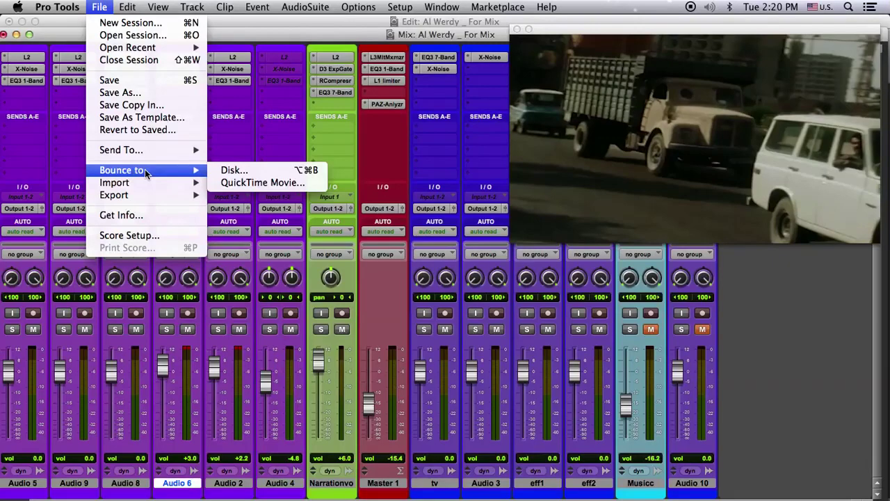
{"action": "mouse_move", "coordinate": [322, 13]}
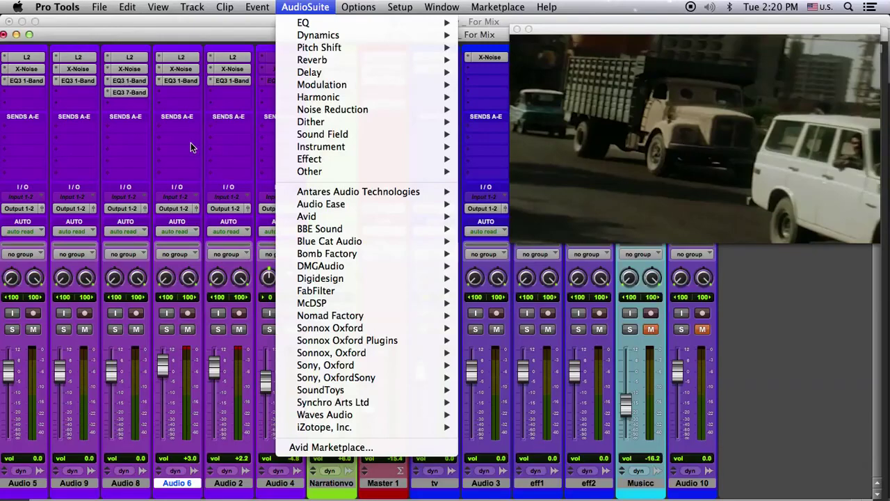
{"action": "mouse_move", "coordinate": [59, 9]}
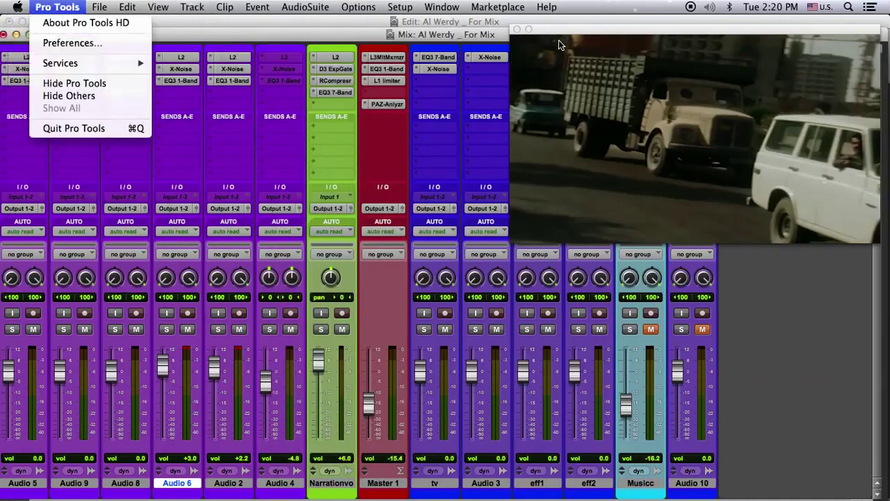
Reposition the Mix window, look over the tracks in the Edit window and return to the Mix window
{"action": "left_click", "coordinate": [323, 35]}
{"action": "left_click_drag", "start_coordinate": [324, 35], "coordinate": [398, 38]}
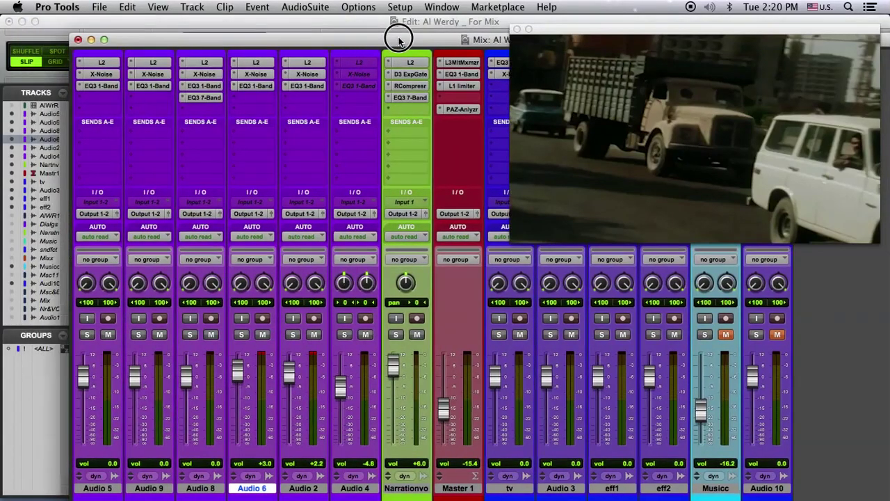
{"action": "key", "text": "super+equal"}
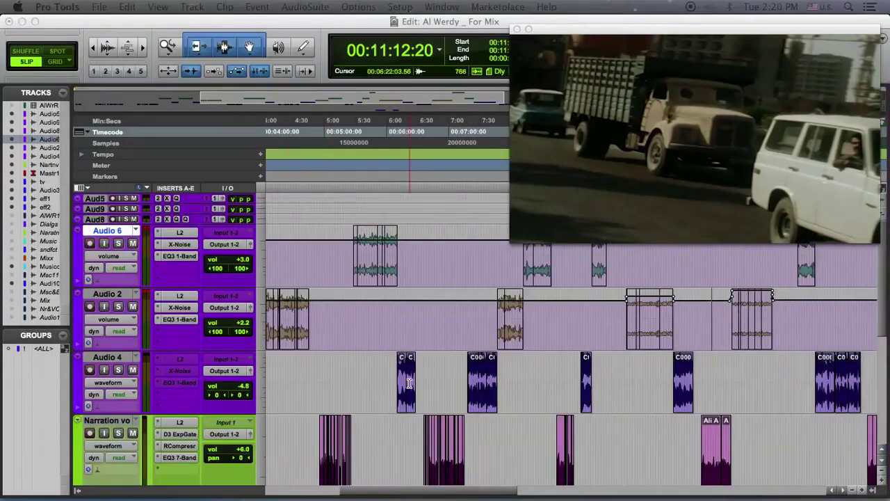
{"action": "scroll", "coordinate": [411, 384], "scroll_direction": "down", "scroll_amount": 10}
{"action": "scroll", "coordinate": [411, 383], "scroll_direction": "up", "scroll_amount": 9}
{"action": "scroll", "coordinate": [410, 384], "scroll_direction": "up", "scroll_amount": 2}
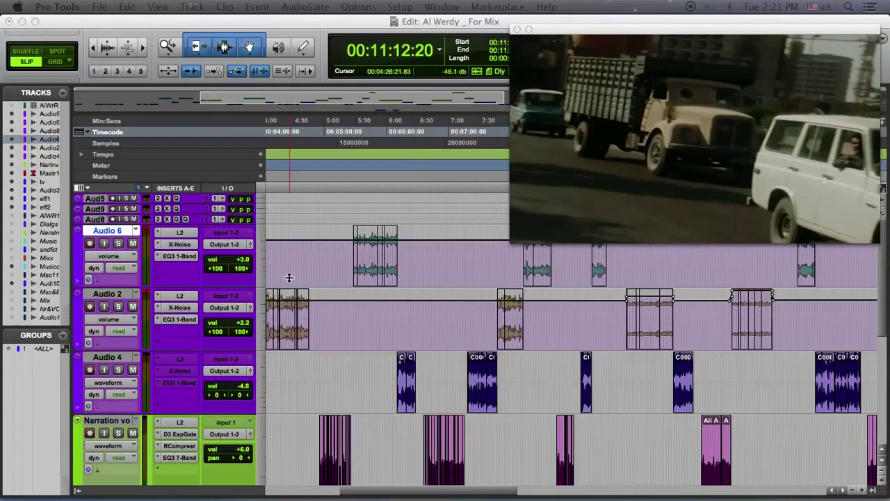
{"action": "key", "text": "super+equal"}
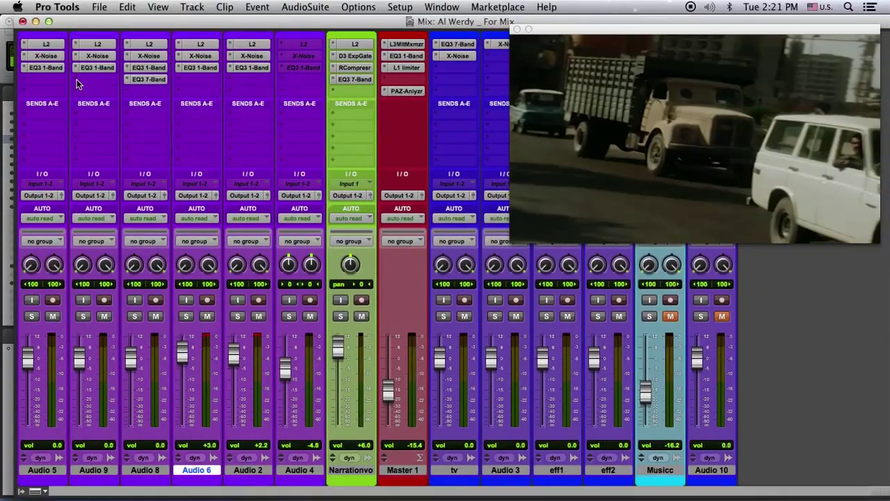
Route the Audio 5 track's output to Bus 3-4 (Stereo)
{"action": "left_click", "coordinate": [46, 199]}
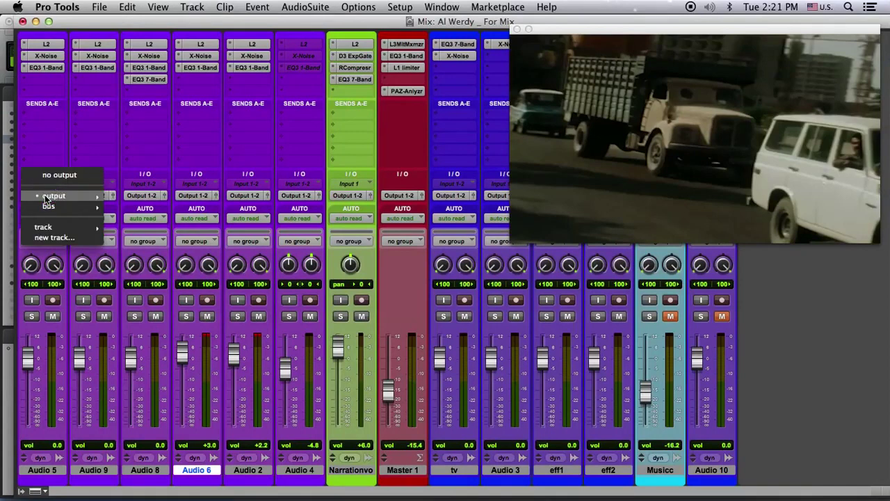
{"action": "mouse_move", "coordinate": [47, 212]}
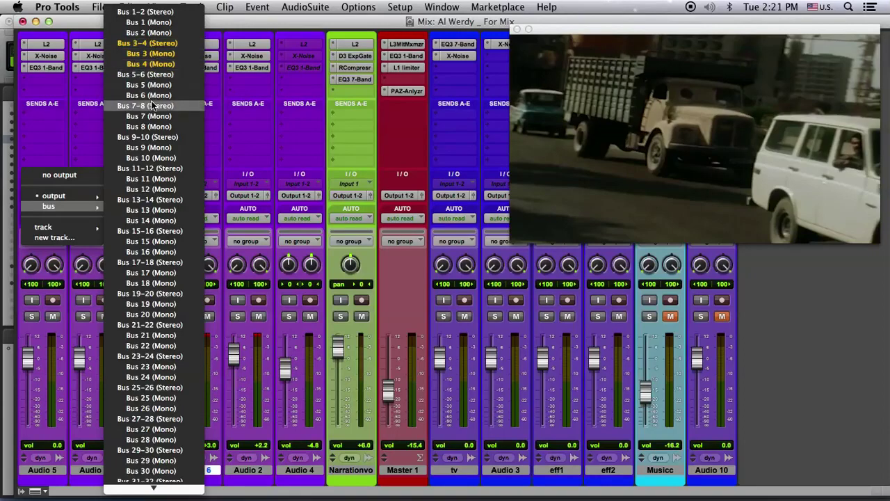
{"action": "left_click", "coordinate": [147, 43]}
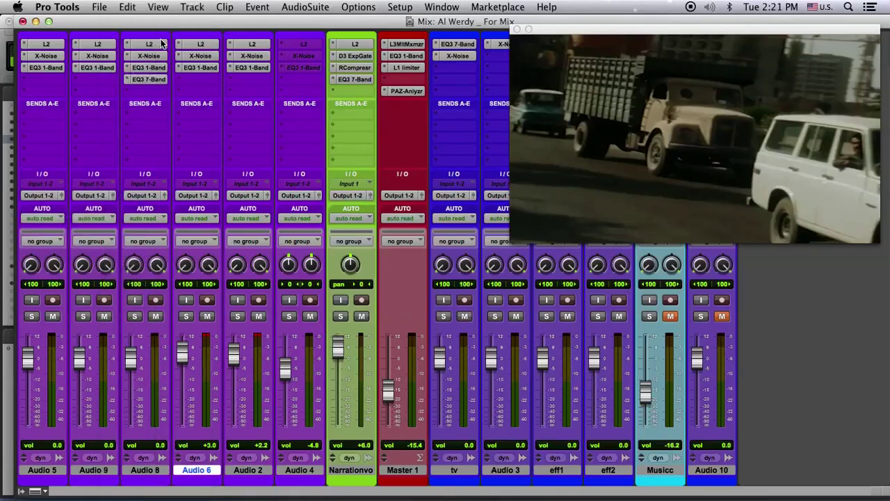
Select the Master 1 track and check its output routing options without changing them
{"action": "left_click", "coordinate": [391, 473]}
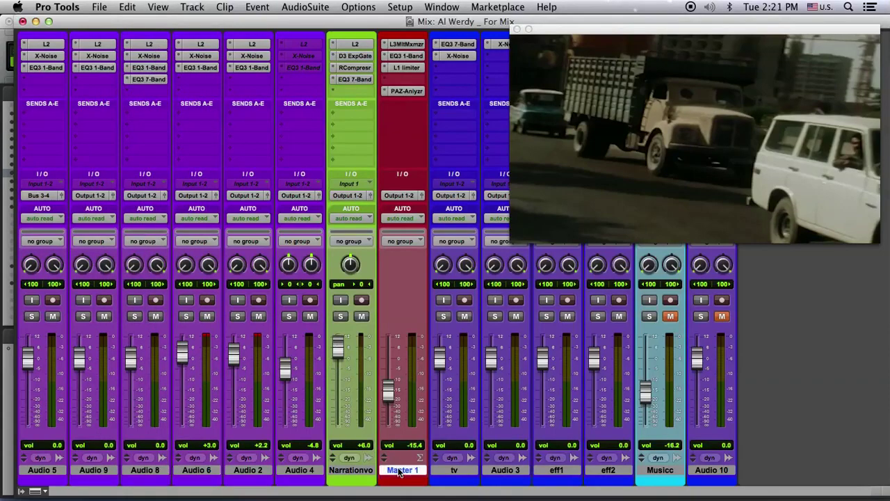
{"action": "left_click", "coordinate": [400, 197]}
{"action": "mouse_move", "coordinate": [403, 208]}
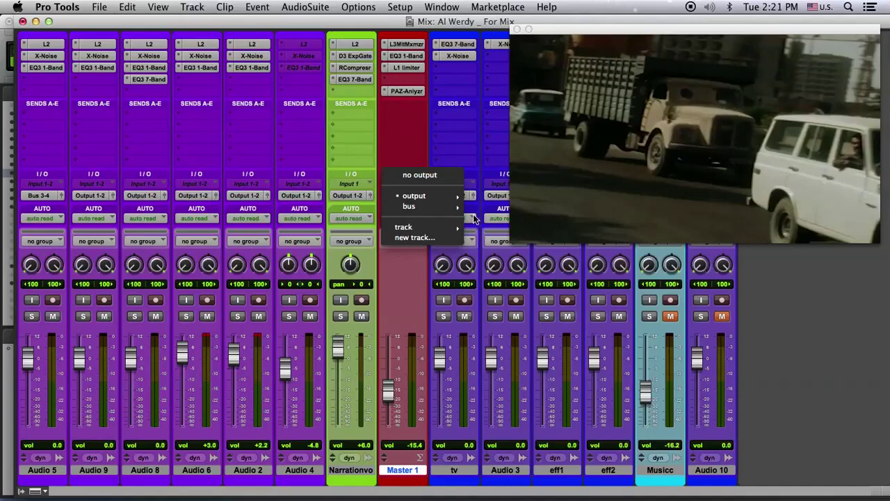
{"action": "left_click", "coordinate": [779, 400]}
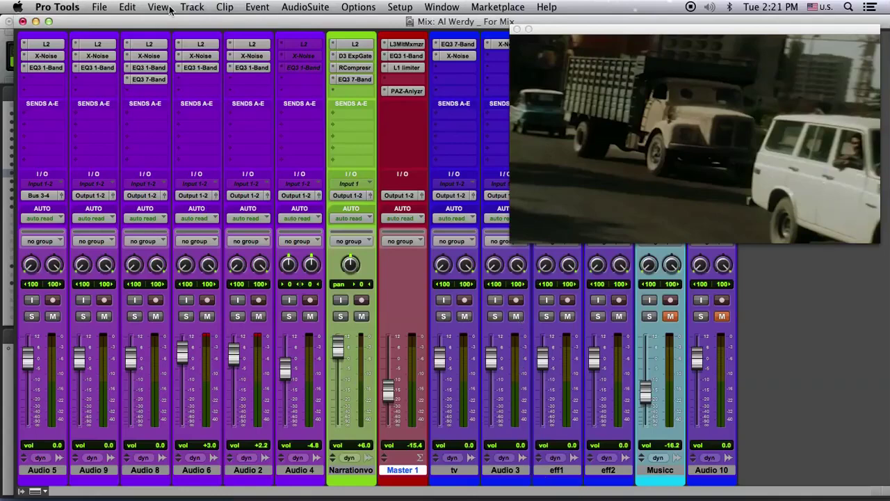
Create one new stereo audio track after Master 1
{"action": "left_click", "coordinate": [192, 7]}
{"action": "left_click", "coordinate": [200, 22]}
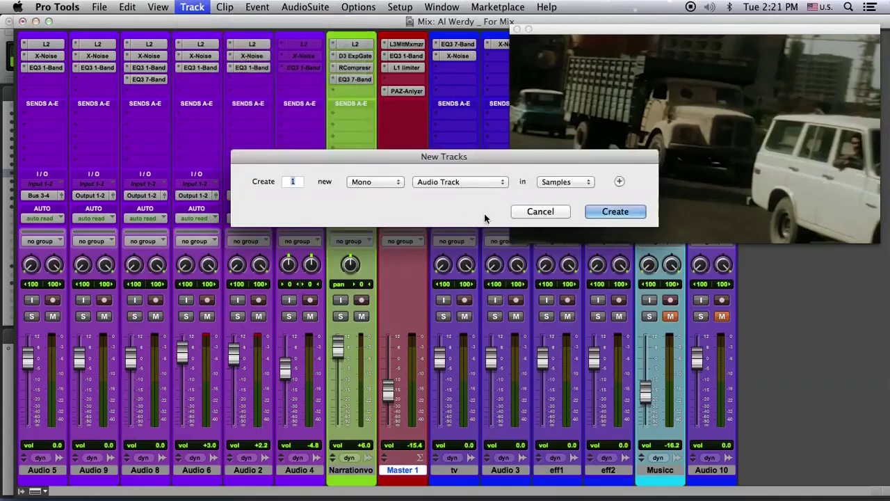
{"action": "left_click", "coordinate": [384, 181]}
{"action": "left_click", "coordinate": [372, 193]}
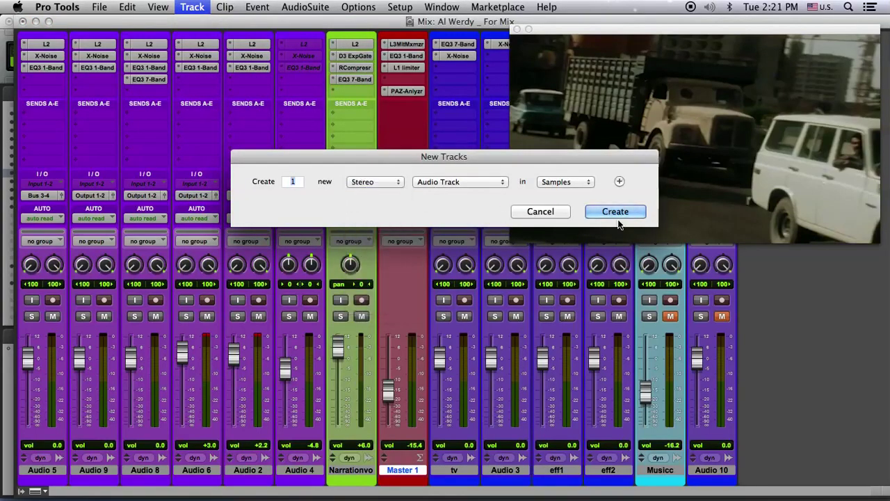
{"action": "left_click", "coordinate": [618, 211]}
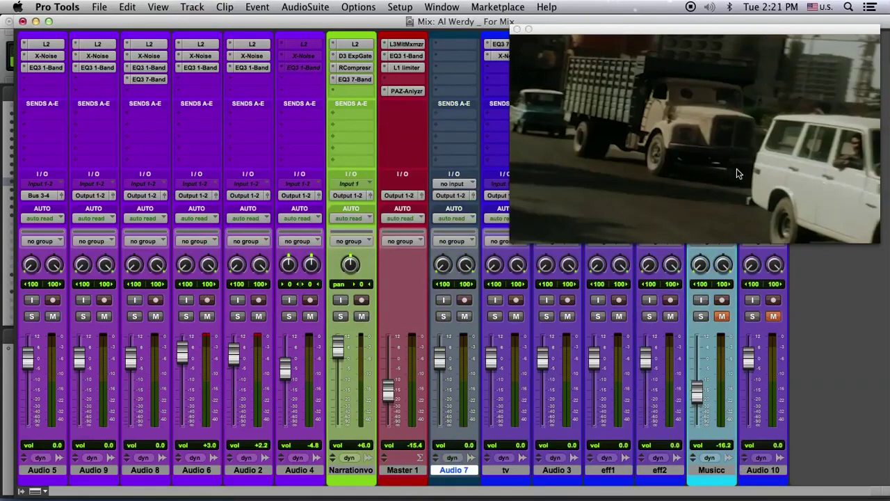
Move the video window off the channel strips and set the Audio 7 track's input to Bus 3-4 (Stereo)
{"action": "left_click_drag", "start_coordinate": [621, 32], "coordinate": [851, 56]}
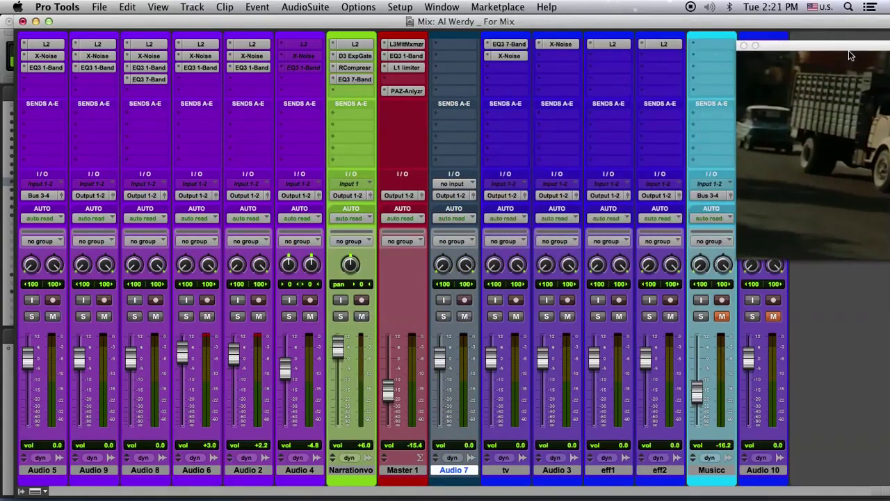
{"action": "left_click", "coordinate": [460, 184]}
{"action": "mouse_move", "coordinate": [478, 215]}
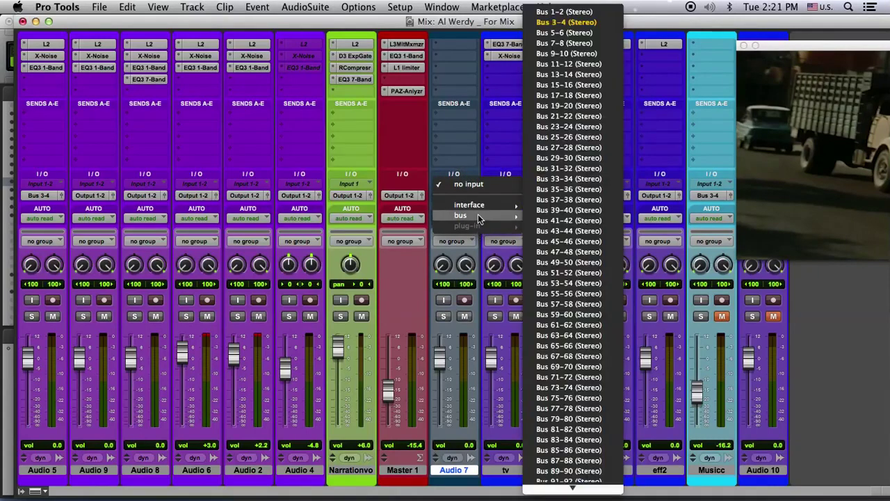
{"action": "left_click", "coordinate": [546, 181]}
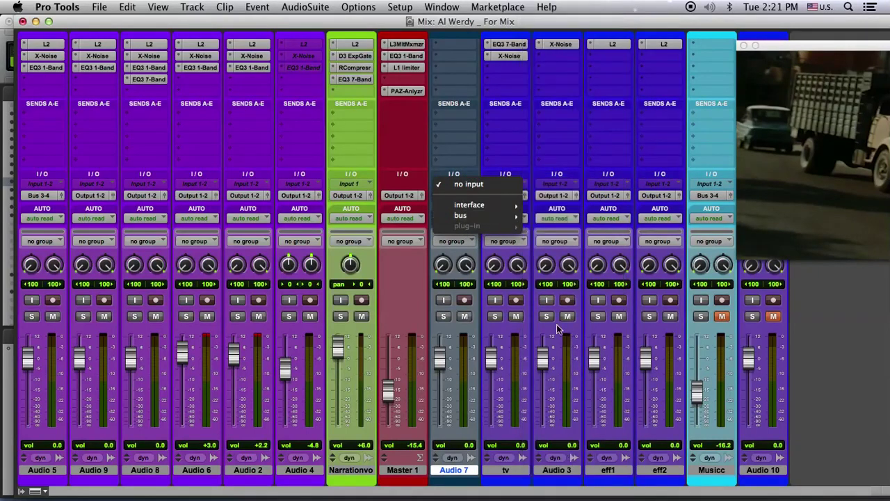
{"action": "left_click", "coordinate": [588, 147]}
{"action": "left_click", "coordinate": [457, 185]}
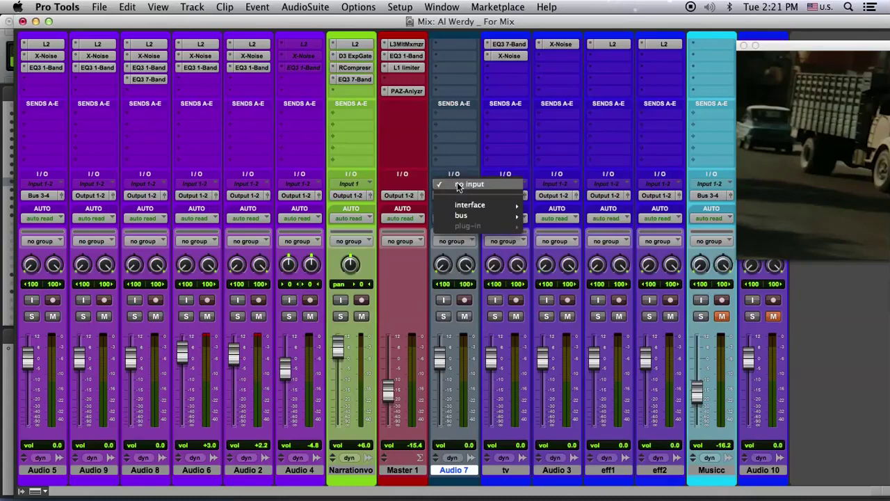
{"action": "mouse_move", "coordinate": [518, 209]}
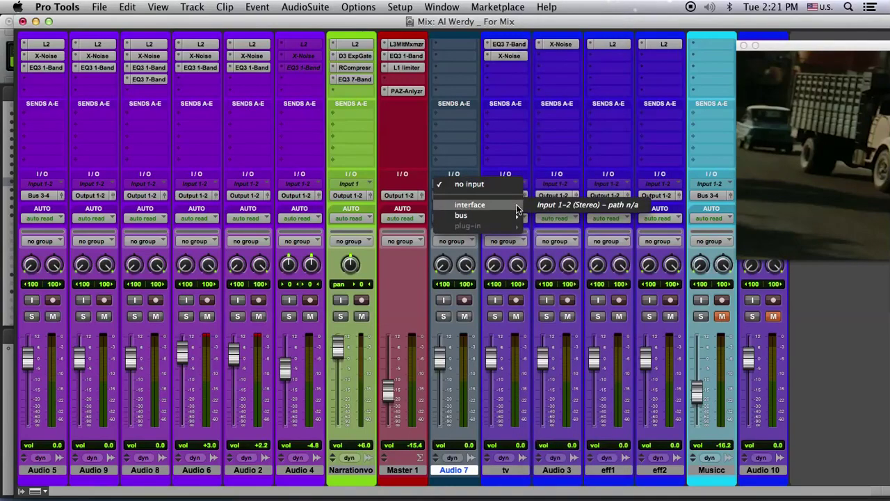
{"action": "mouse_move", "coordinate": [495, 217]}
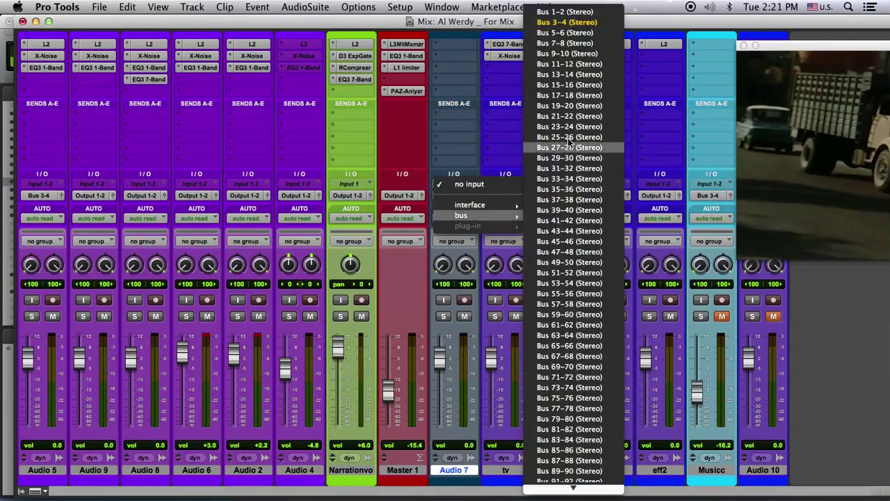
{"action": "left_click", "coordinate": [578, 23]}
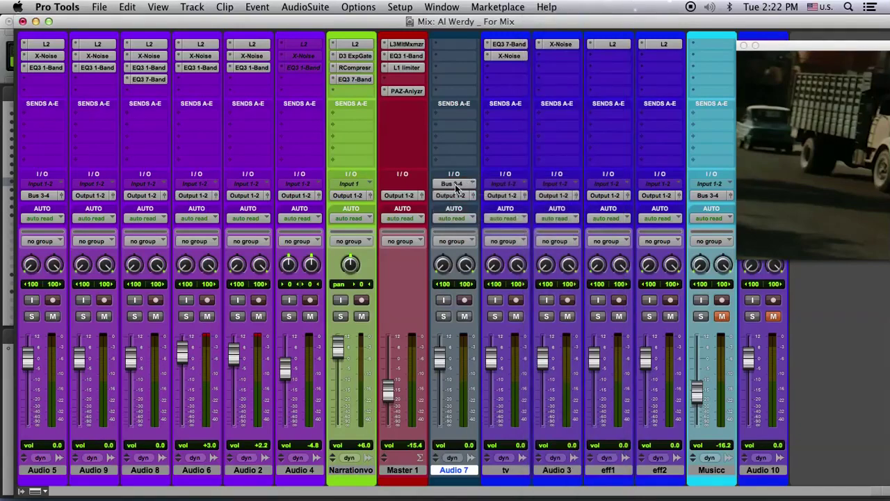
Check the output routing options of the Audio 4 and Audio 7 tracks without changing them
{"action": "left_click", "coordinate": [309, 199]}
{"action": "mouse_move", "coordinate": [309, 207]}
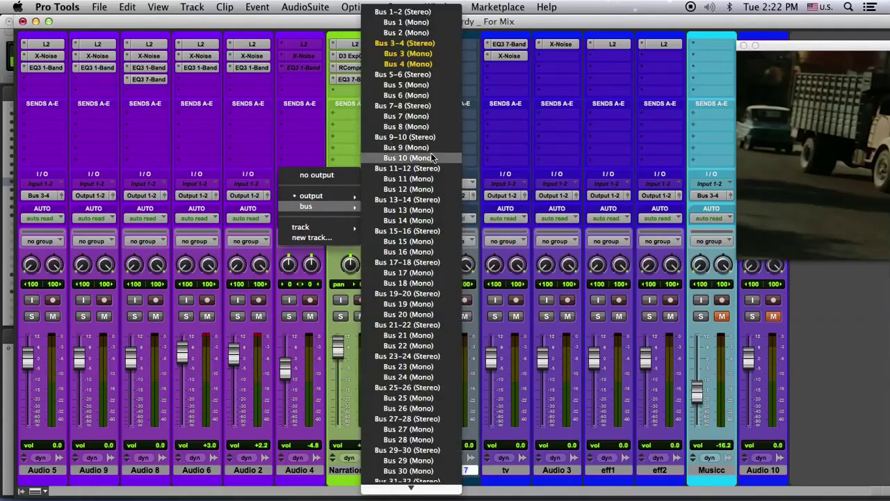
{"action": "left_click", "coordinate": [585, 23]}
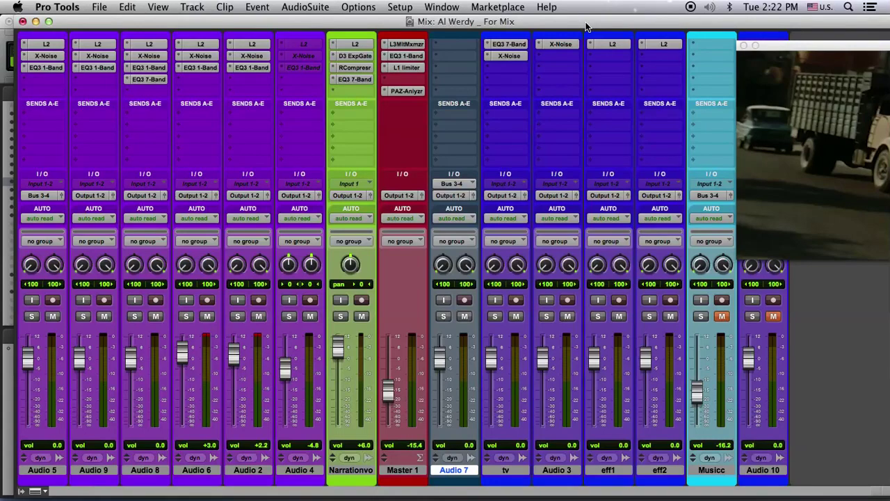
{"action": "left_click", "coordinate": [456, 196]}
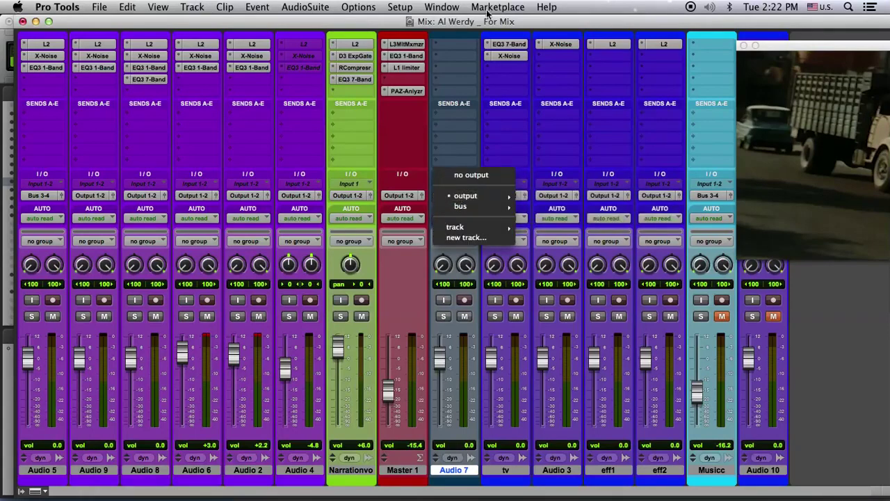
{"action": "left_click", "coordinate": [549, 21]}
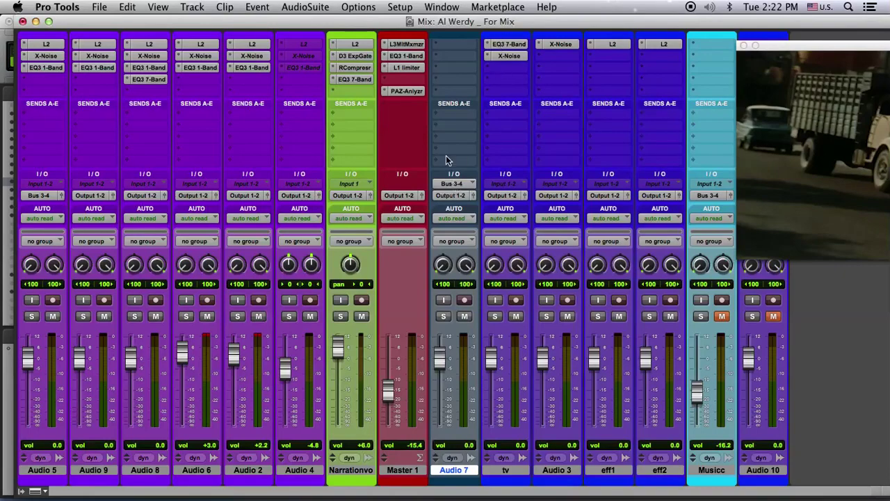
Uncover the Edit window, widen its track list to show full names, and show the hidden Dialogues track
{"action": "left_click_drag", "start_coordinate": [523, 22], "coordinate": [889, 43]}
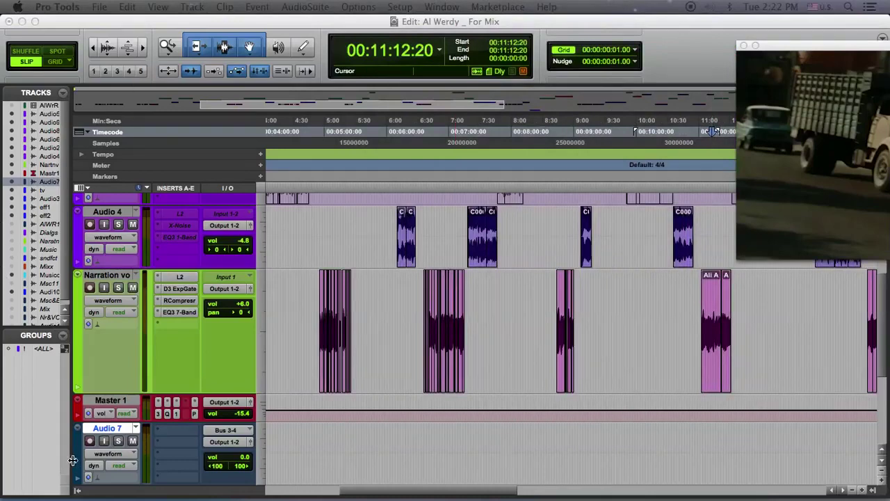
{"action": "left_click_drag", "start_coordinate": [71, 432], "coordinate": [213, 429]}
{"action": "scroll", "coordinate": [479, 472], "scroll_direction": "down", "scroll_amount": 5}
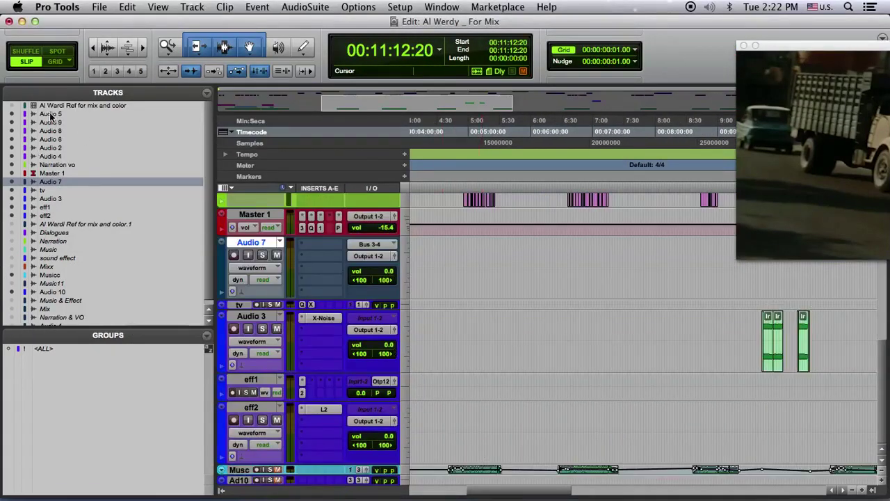
{"action": "left_click", "coordinate": [70, 233]}
{"action": "right_click", "coordinate": [74, 231]}
{"action": "left_click", "coordinate": [75, 231]}
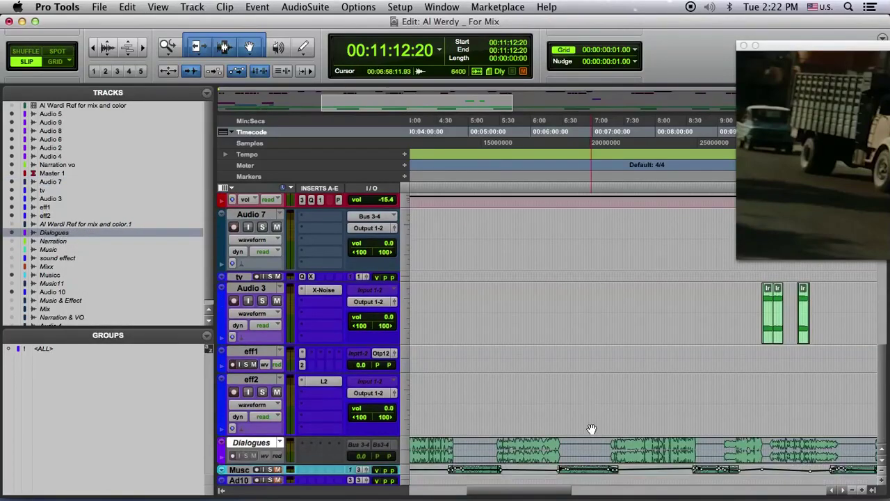
Make the Dialogues track active at medium height and select its recorded clip
{"action": "right_click", "coordinate": [266, 443]}
{"action": "left_click", "coordinate": [284, 453]}
{"action": "left_click", "coordinate": [405, 451]}
{"action": "left_click", "coordinate": [408, 460]}
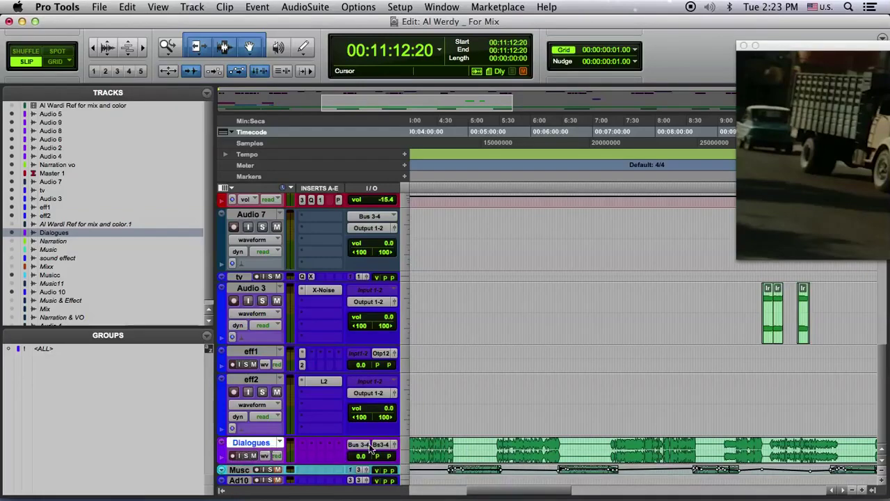
{"action": "left_click", "coordinate": [405, 451]}
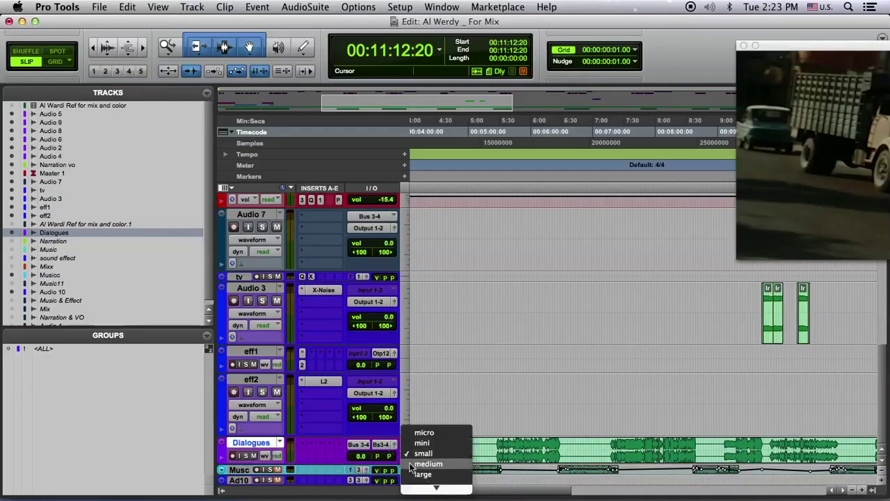
{"action": "left_click", "coordinate": [411, 465]}
{"action": "scroll", "coordinate": [410, 465], "scroll_direction": "down", "scroll_amount": 1}
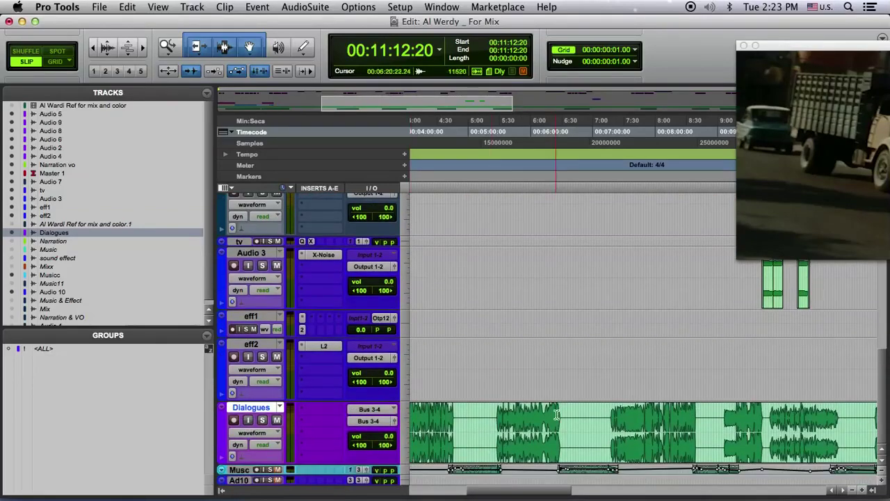
{"action": "left_click", "coordinate": [546, 444]}
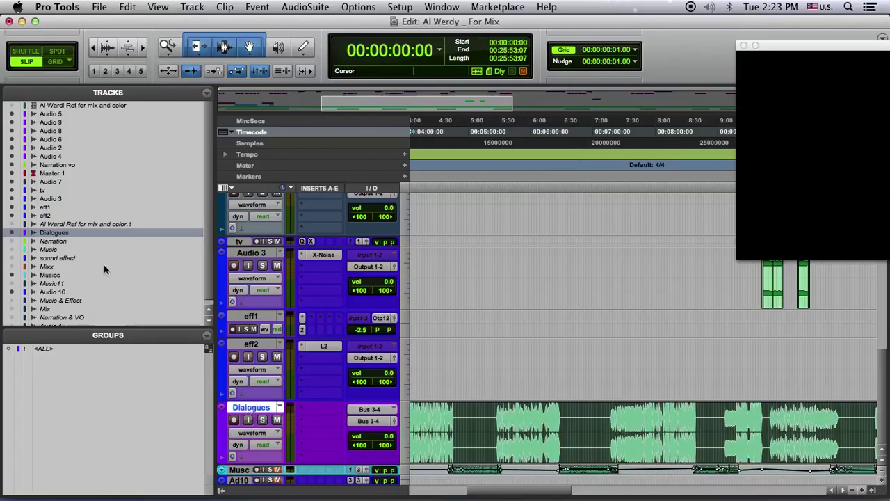
Show the hidden Music track at medium height and make it active
{"action": "right_click", "coordinate": [53, 252]}
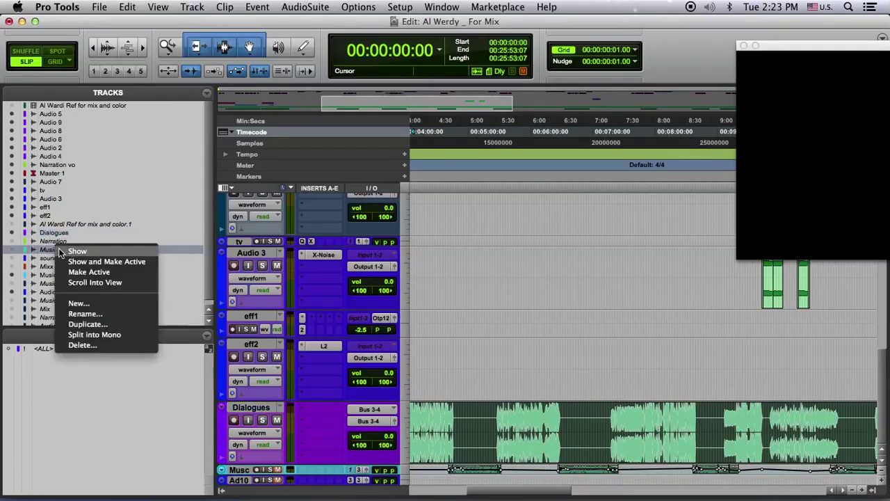
{"action": "left_click", "coordinate": [60, 252]}
{"action": "scroll", "coordinate": [374, 446], "scroll_direction": "down", "scroll_amount": 1}
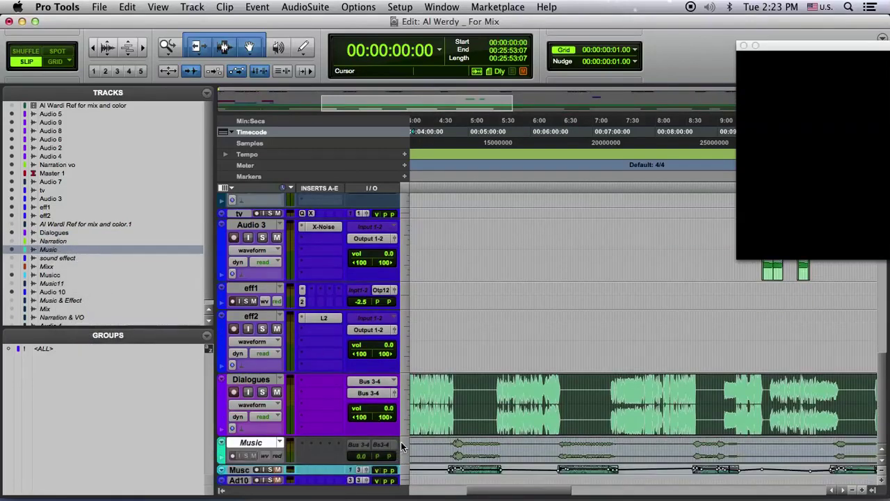
{"action": "left_click", "coordinate": [400, 444]}
{"action": "left_click", "coordinate": [410, 459]}
{"action": "right_click", "coordinate": [261, 443]}
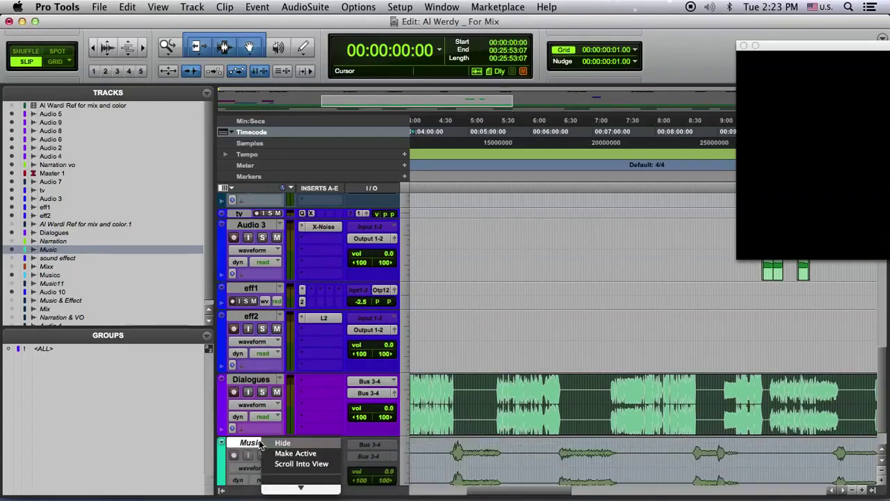
{"action": "left_click", "coordinate": [285, 453]}
{"action": "scroll", "coordinate": [417, 466], "scroll_direction": "down", "scroll_amount": 1}
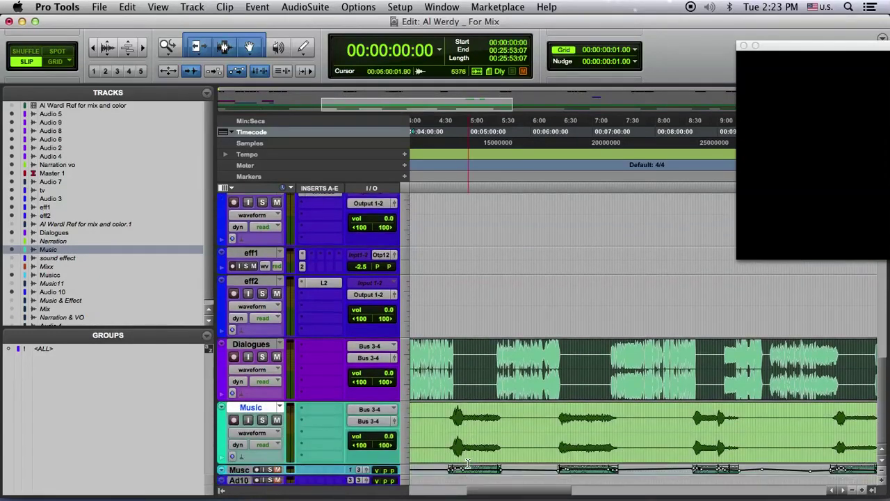
Solo the Music track and play it from 00:04:40:00 and from 00:04:50:16
{"action": "left_click", "coordinate": [448, 418]}
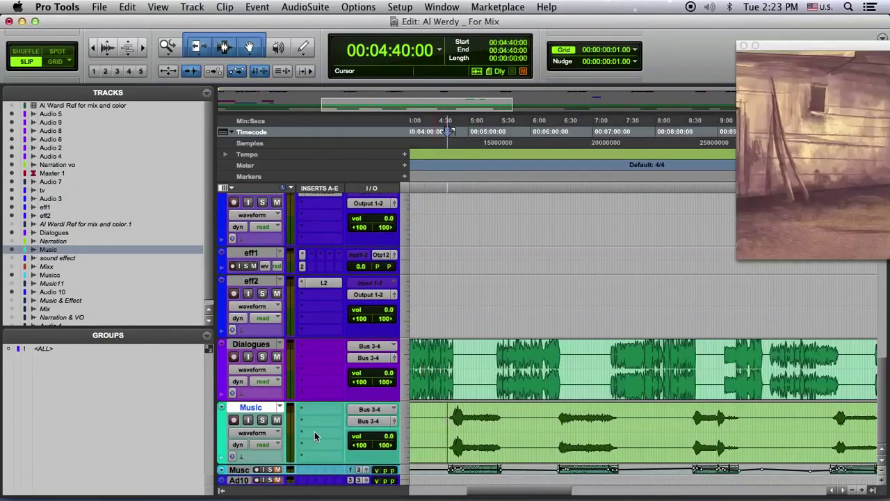
{"action": "left_click", "coordinate": [262, 420]}
{"action": "key", "text": "space"}
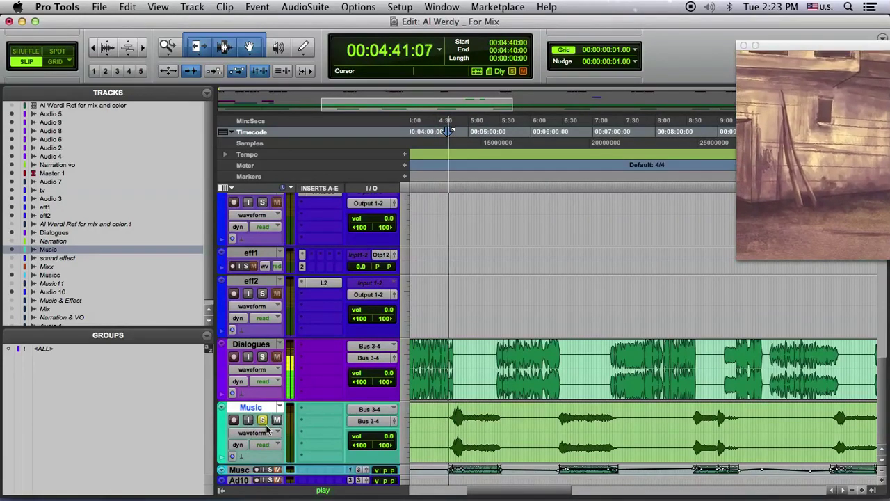
{"action": "left_click", "coordinate": [458, 423]}
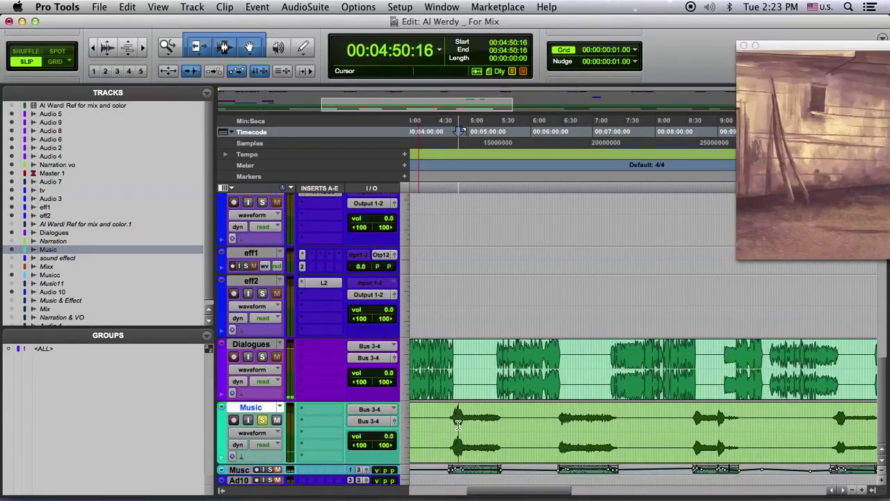
{"action": "key", "text": "space"}
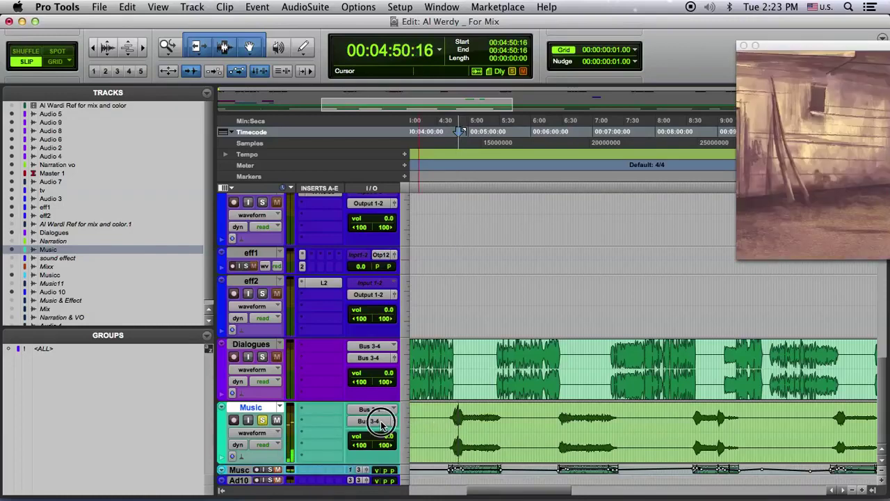
Route the Music track's output to Output 1-2 and play it from 00:04:50:16
{"action": "left_click", "coordinate": [370, 421]}
{"action": "left_click", "coordinate": [444, 421]}
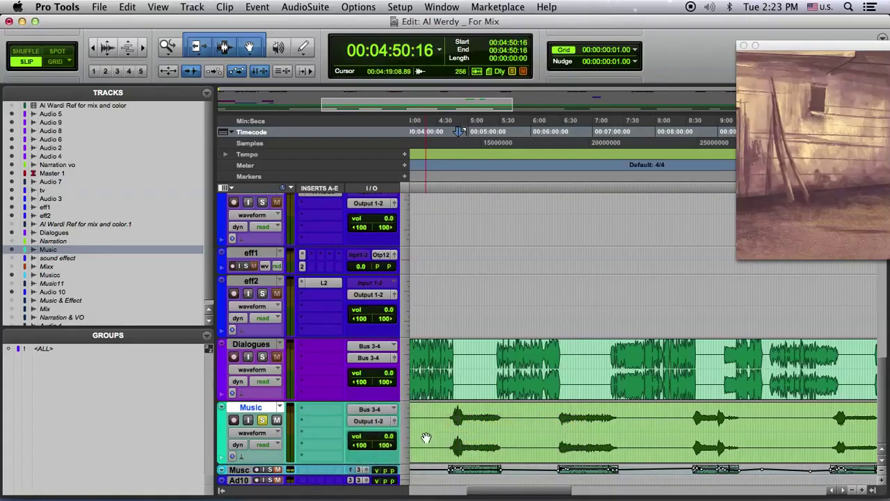
{"action": "key", "text": "space"}
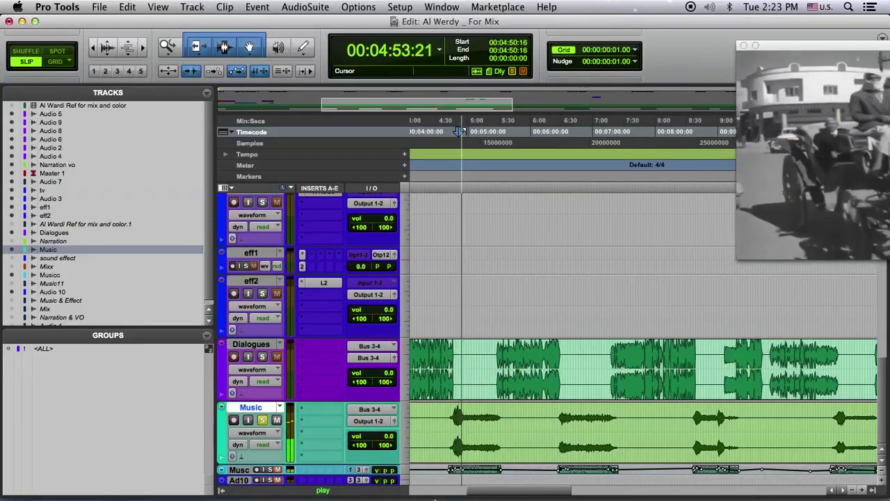
{"action": "key", "text": "space"}
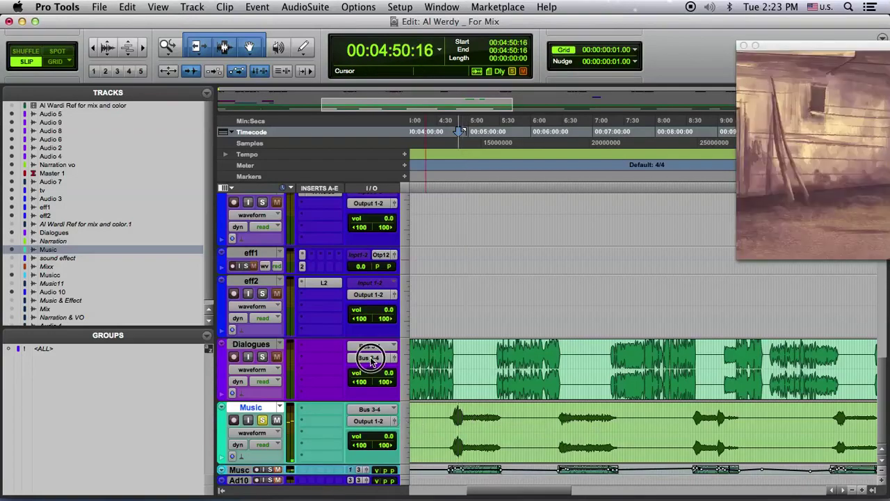
Route the Dialogues track's output to Output 1-2, then solo and play it from 00:05:56:11
{"action": "left_click", "coordinate": [369, 358]}
{"action": "mouse_move", "coordinate": [375, 370]}
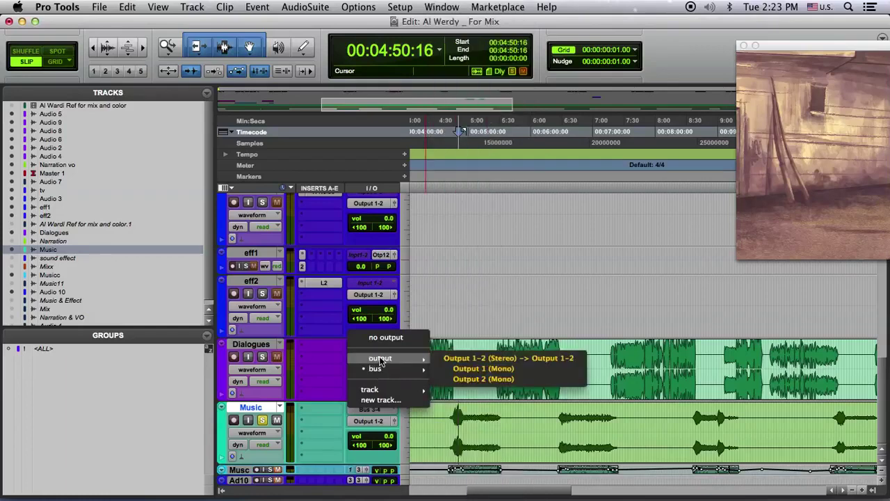
{"action": "left_click", "coordinate": [527, 360]}
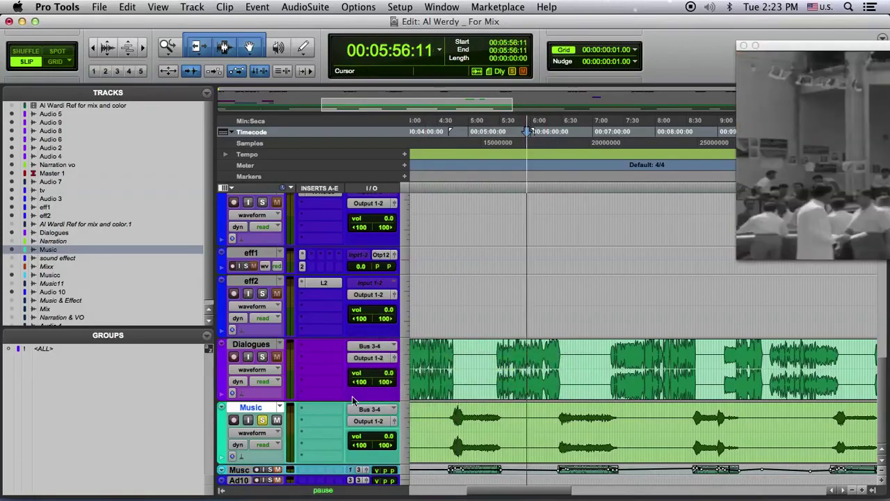
{"action": "key", "text": "space"}
{"action": "key", "text": "space"}
{"action": "left_click", "coordinate": [262, 359]}
{"action": "key", "text": "space"}
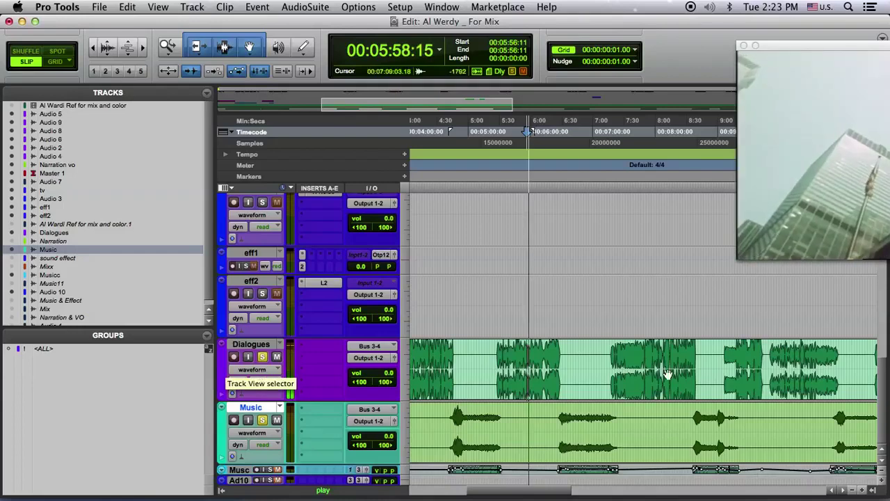
{"action": "key", "text": "space"}
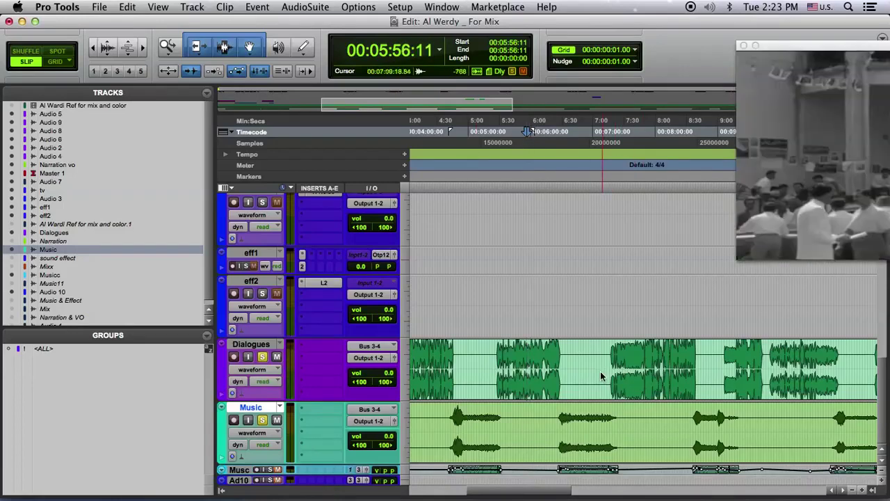
Show the hidden sound effect track at medium height and make it active
{"action": "left_click", "coordinate": [68, 258]}
{"action": "right_click", "coordinate": [68, 258]}
{"action": "left_click", "coordinate": [89, 261]}
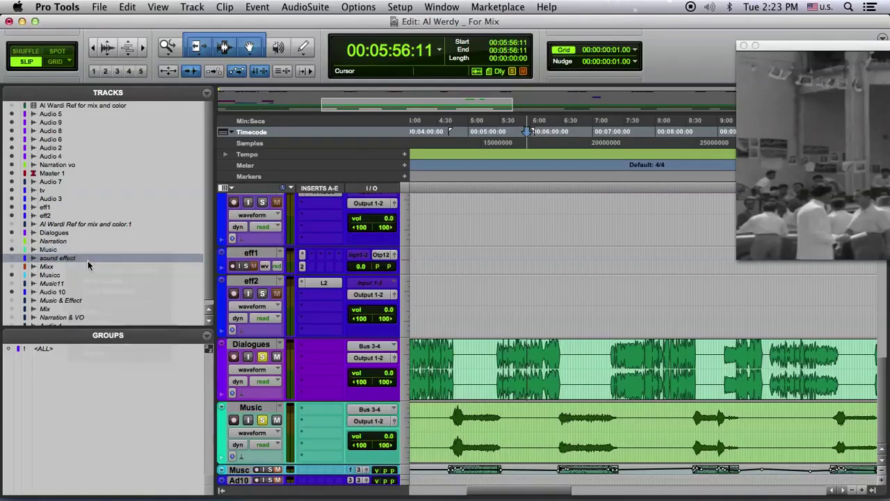
{"action": "scroll", "coordinate": [404, 363], "scroll_direction": "down", "scroll_amount": 2}
{"action": "left_click", "coordinate": [411, 449]}
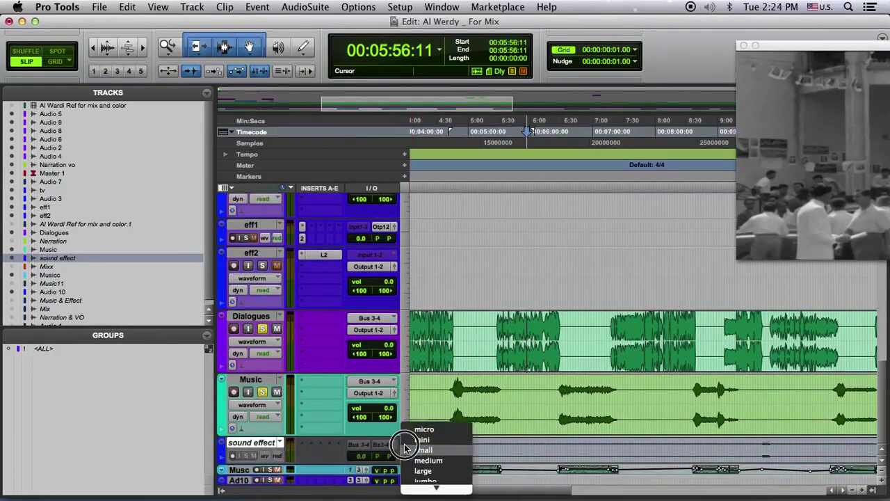
{"action": "left_click", "coordinate": [412, 460]}
{"action": "scroll", "coordinate": [400, 431], "scroll_direction": "down", "scroll_amount": 2}
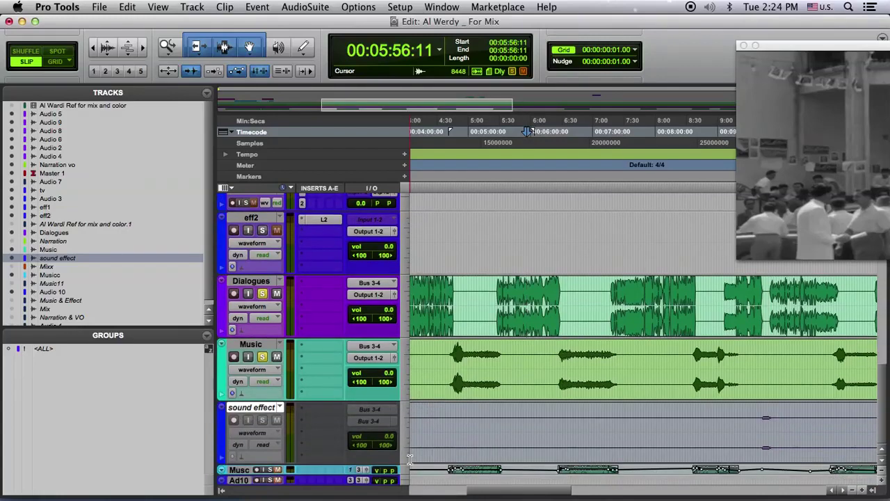
{"action": "right_click", "coordinate": [266, 413]}
{"action": "left_click", "coordinate": [293, 418]}
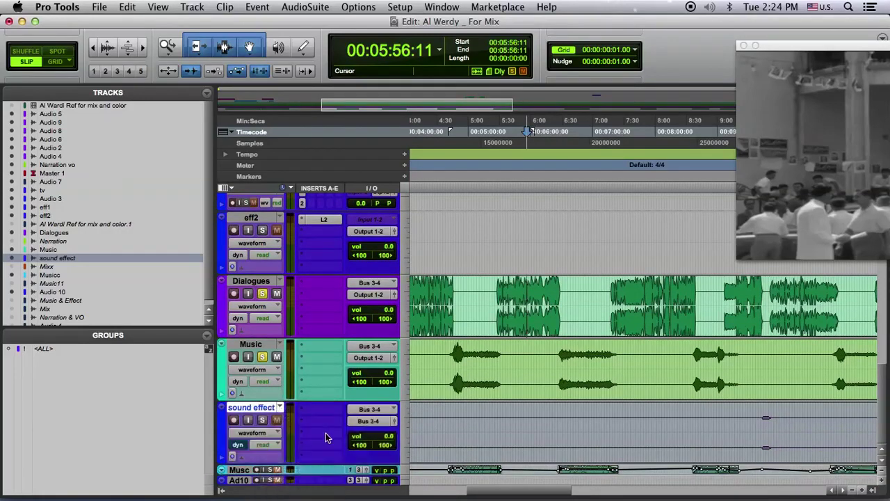
Route the sound effect track's output to Output 1-2 and play it from 00:09:42:15
{"action": "left_click", "coordinate": [371, 421]}
{"action": "left_click", "coordinate": [463, 421]}
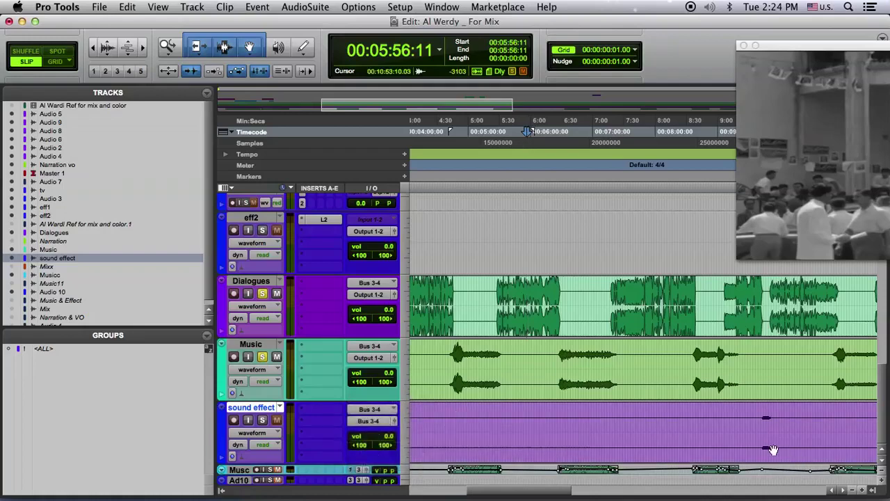
{"action": "left_click", "coordinate": [763, 416]}
{"action": "key", "text": "space"}
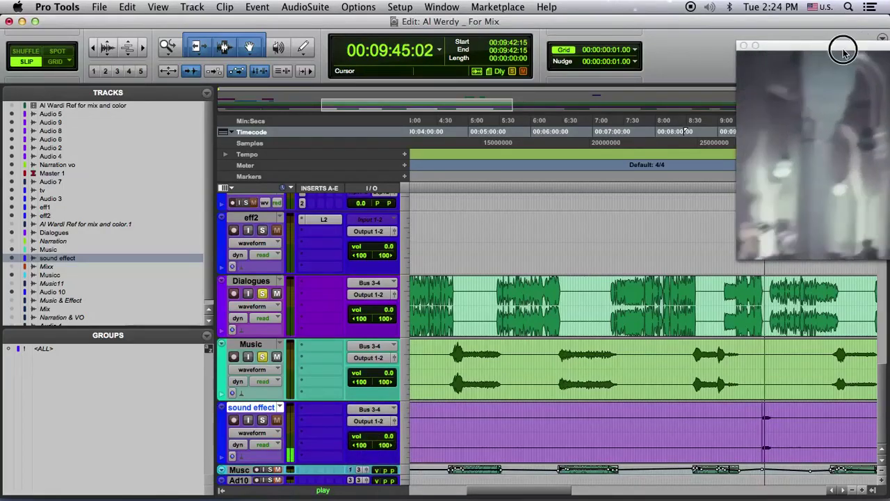
Move the video window away from the timeline's end and play the whole sound effect clip from its start
{"action": "left_click_drag", "start_coordinate": [865, 60], "coordinate": [521, 35]}
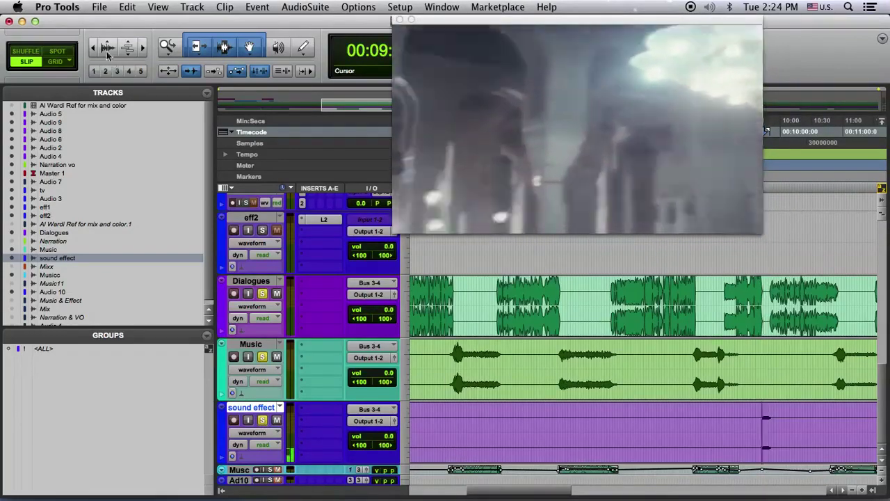
{"action": "left_click", "coordinate": [95, 48]}
{"action": "left_click", "coordinate": [95, 48]}
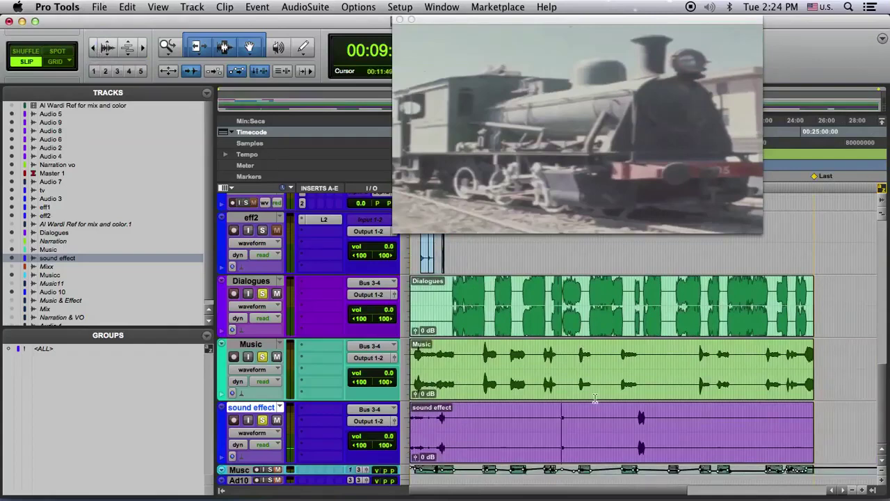
{"action": "left_click", "coordinate": [425, 440]}
{"action": "key", "text": "space"}
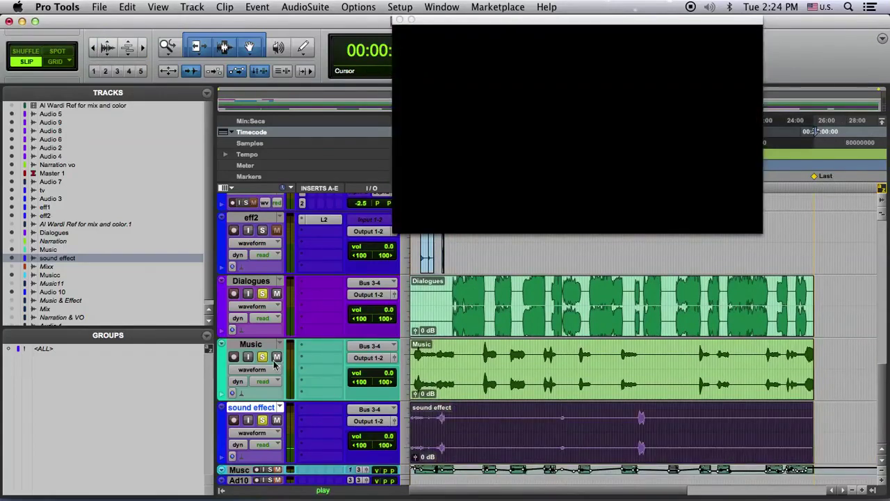
Mute the Music and Dialogues tracks while the sound effect track plays
{"action": "left_click", "coordinate": [275, 357]}
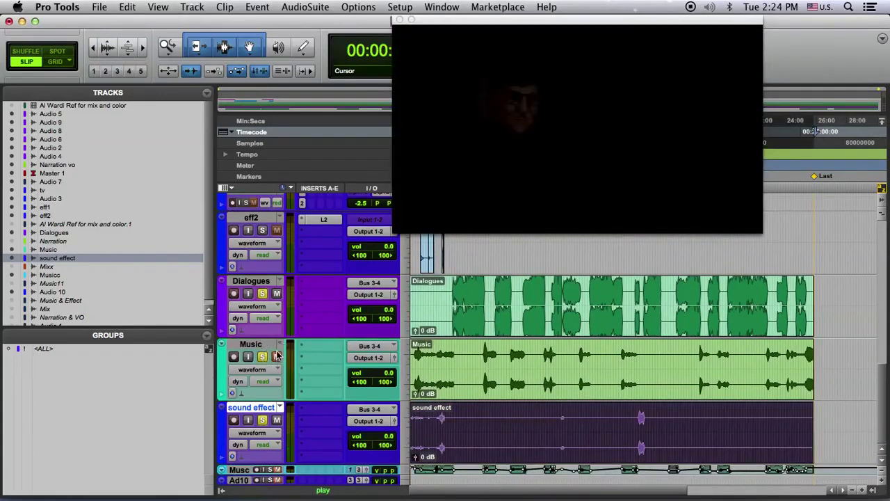
{"action": "left_click", "coordinate": [277, 294]}
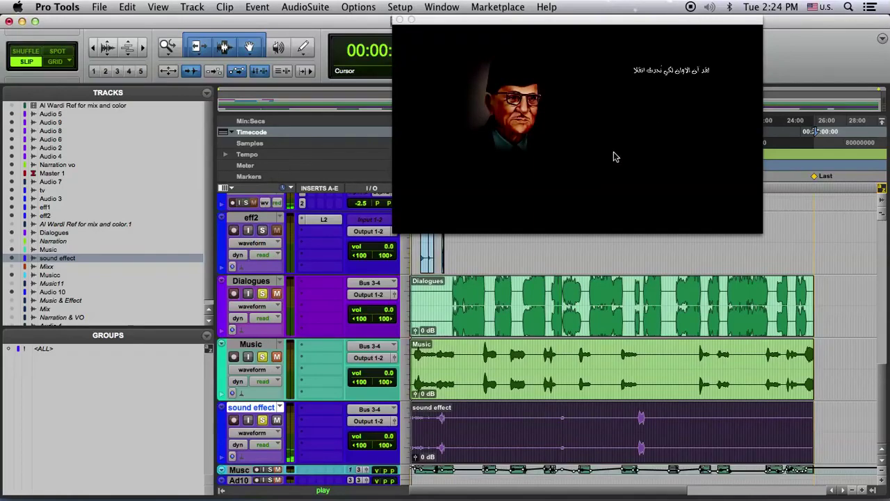
{"action": "left_click", "coordinate": [142, 46]}
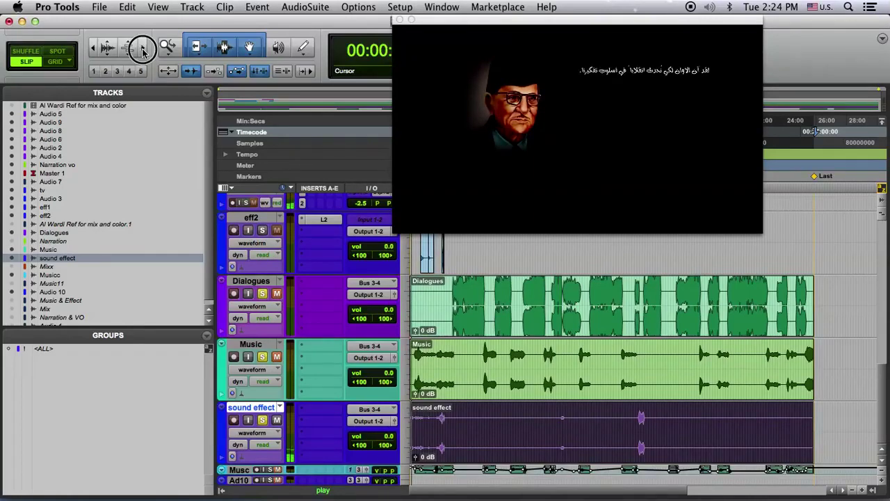
Show the hidden Mixx track, make it active, and enlarge it to medium height
{"action": "left_click", "coordinate": [57, 266]}
{"action": "right_click", "coordinate": [57, 270]}
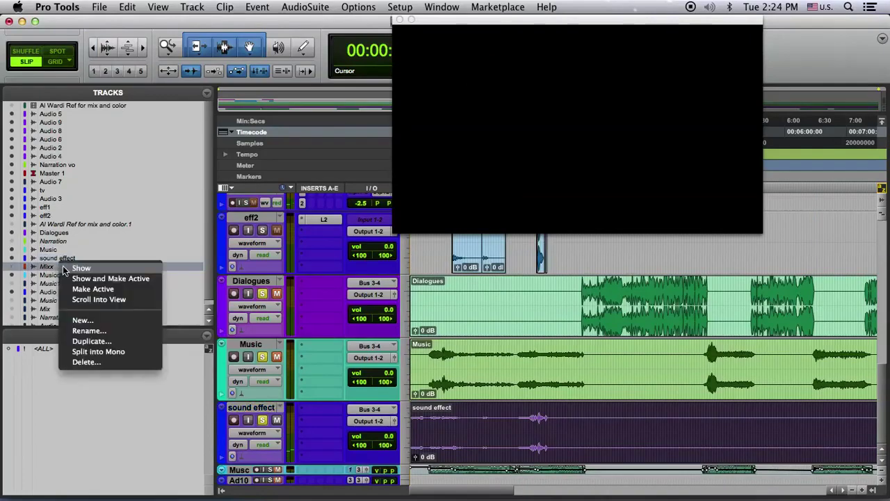
{"action": "left_click", "coordinate": [68, 272]}
{"action": "scroll", "coordinate": [325, 300], "scroll_direction": "down", "scroll_amount": 2}
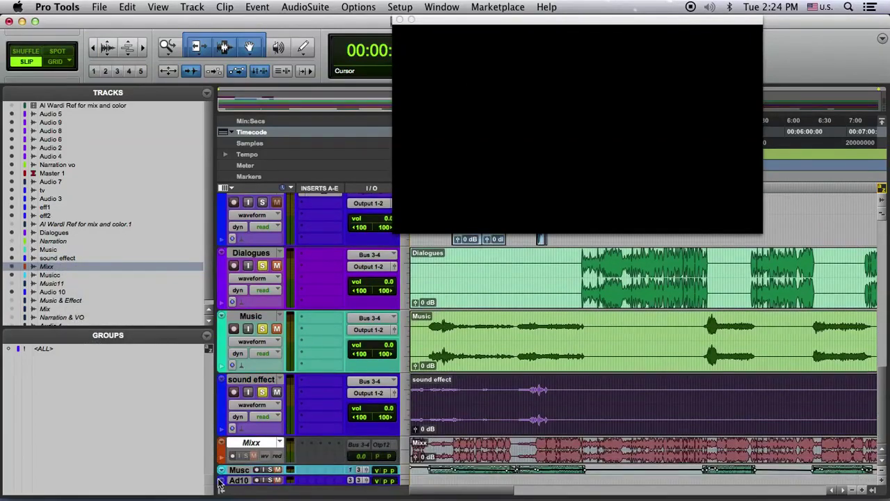
{"action": "right_click", "coordinate": [256, 444]}
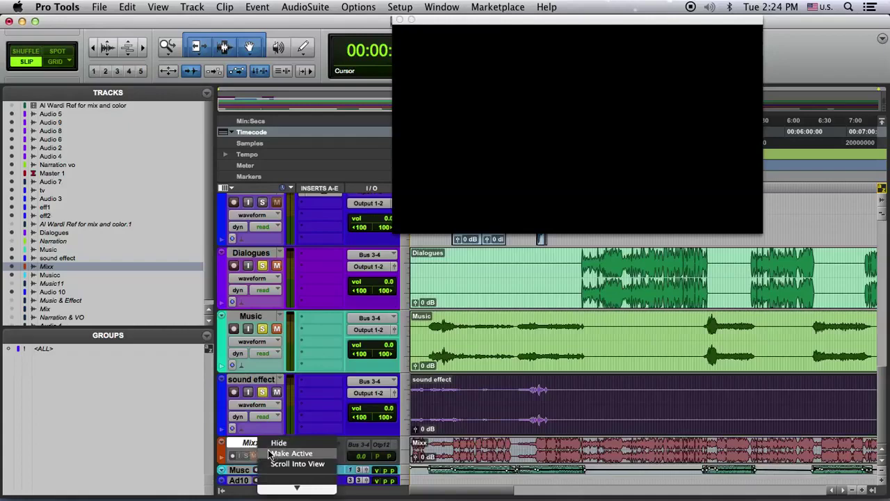
{"action": "left_click", "coordinate": [282, 452]}
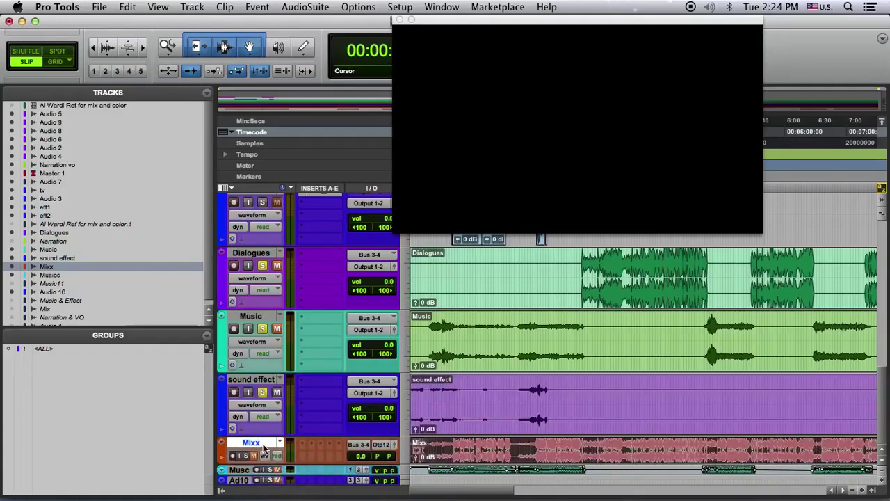
{"action": "double_click", "coordinate": [252, 445]}
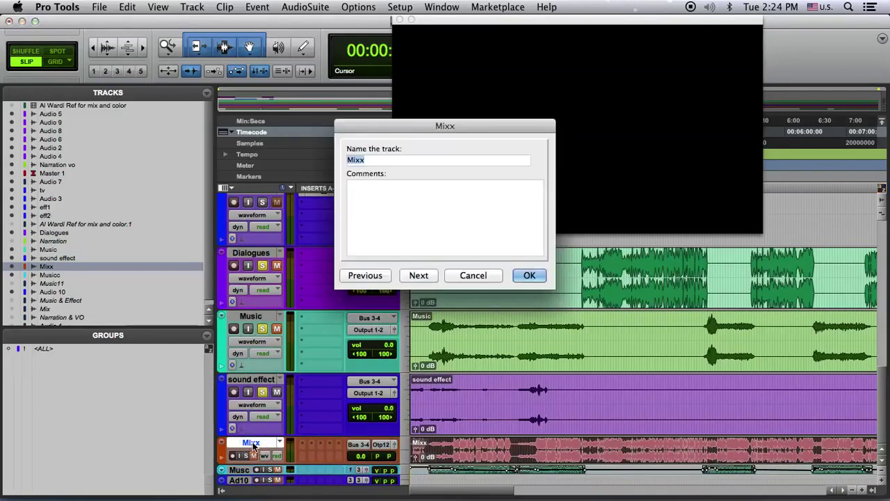
{"action": "left_click", "coordinate": [472, 275]}
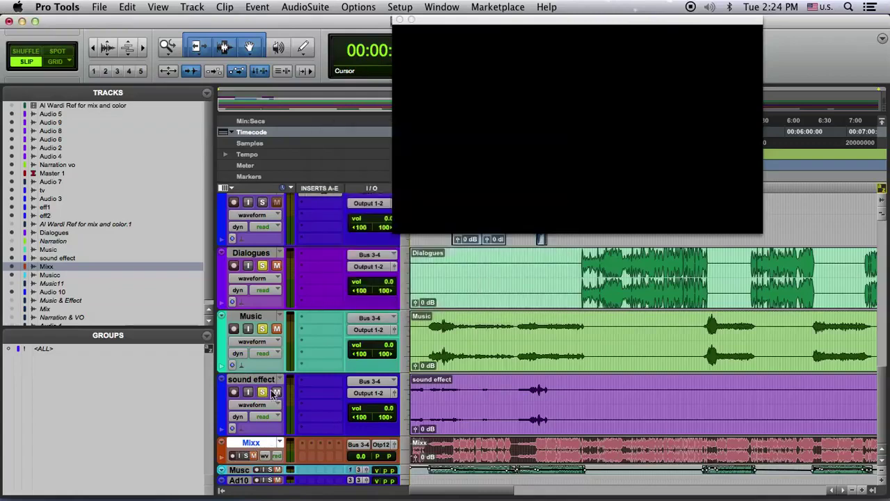
{"action": "left_click", "coordinate": [406, 454]}
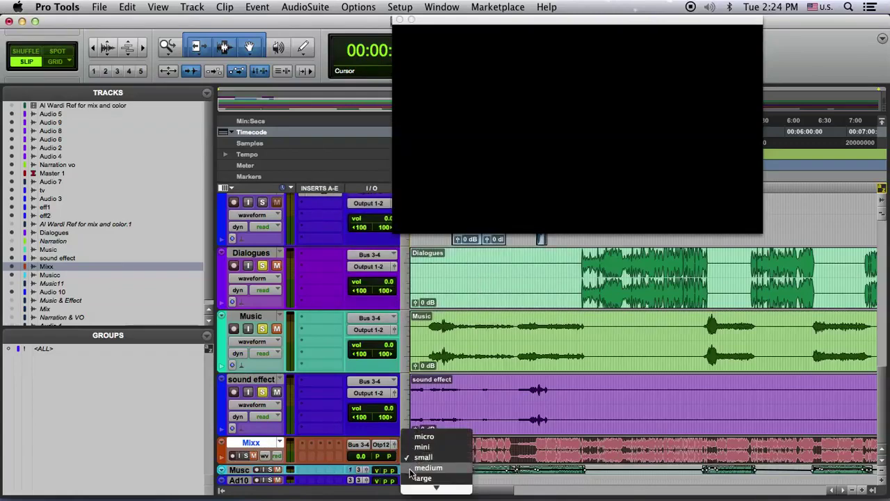
{"action": "left_click", "coordinate": [421, 479]}
Solo the Mixx track and take the sound effect, Music and Dialogues tracks out of solo
{"action": "left_click", "coordinate": [262, 421]}
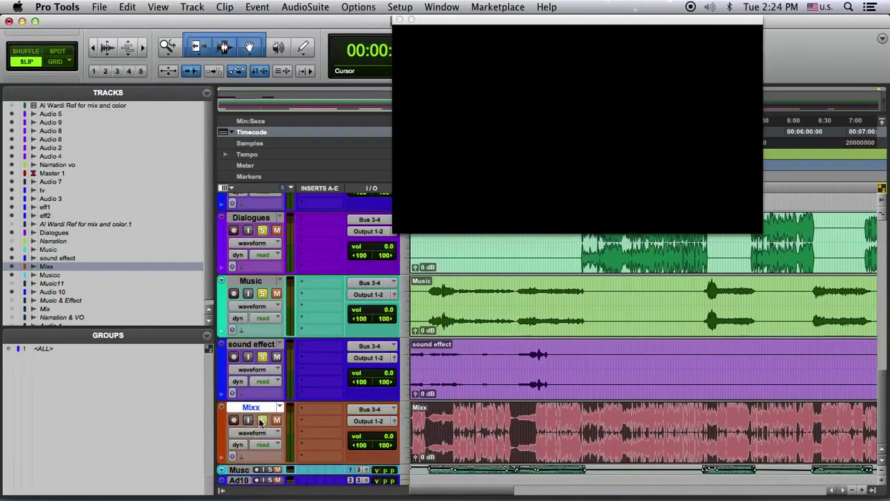
{"action": "left_click", "coordinate": [262, 357]}
{"action": "left_click", "coordinate": [262, 294]}
{"action": "left_click", "coordinate": [262, 230]}
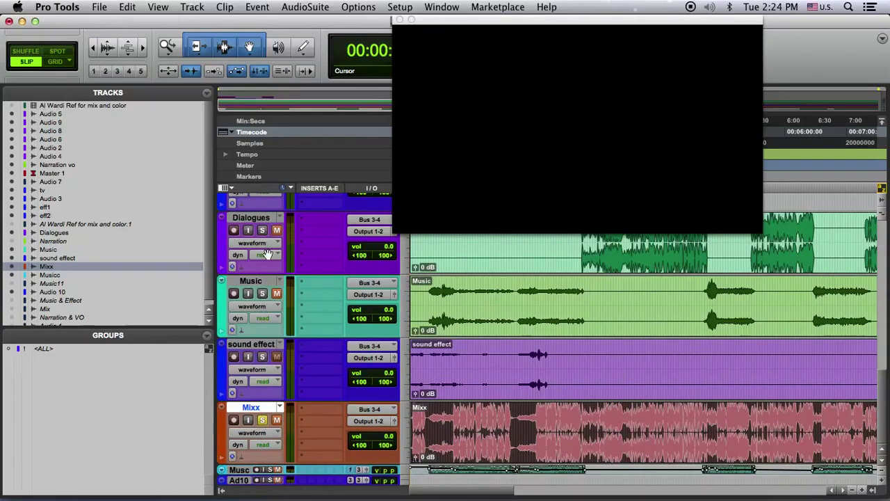
Play the soloed Mixx track from the session start, at further points in its clip, and just before the quiet gap
{"action": "key", "text": "space"}
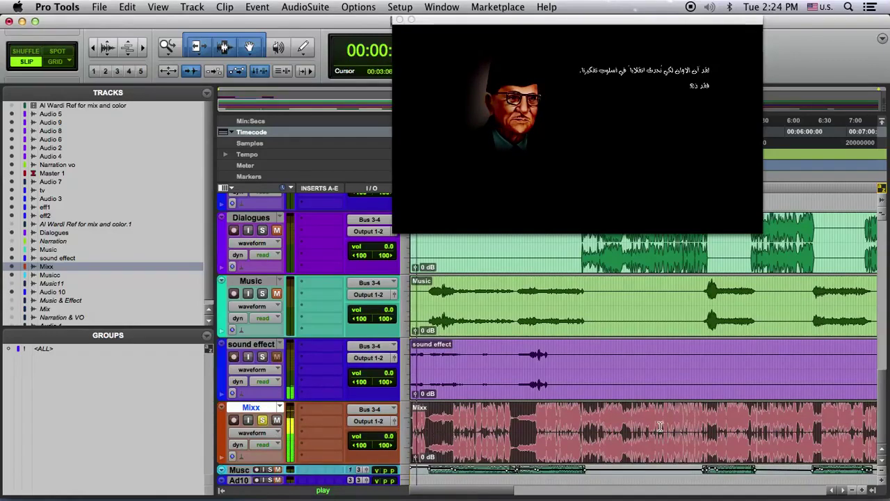
{"action": "left_click", "coordinate": [434, 413]}
{"action": "key", "text": "space"}
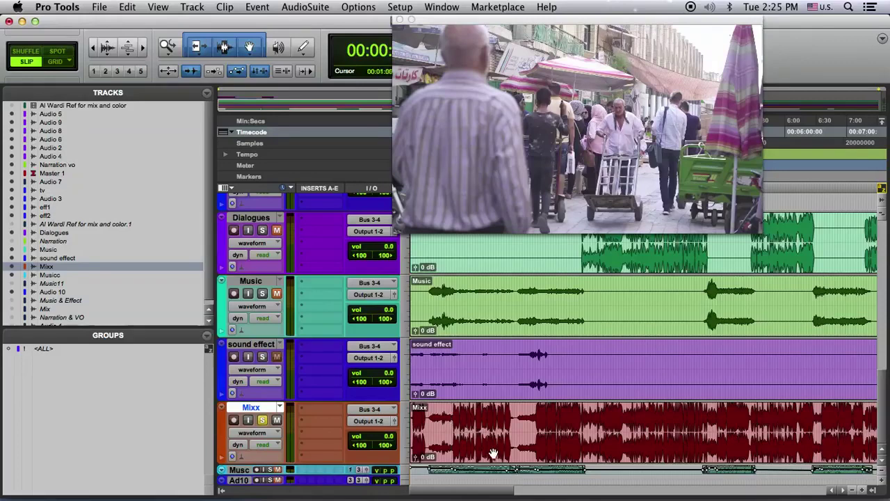
{"action": "key", "text": "space"}
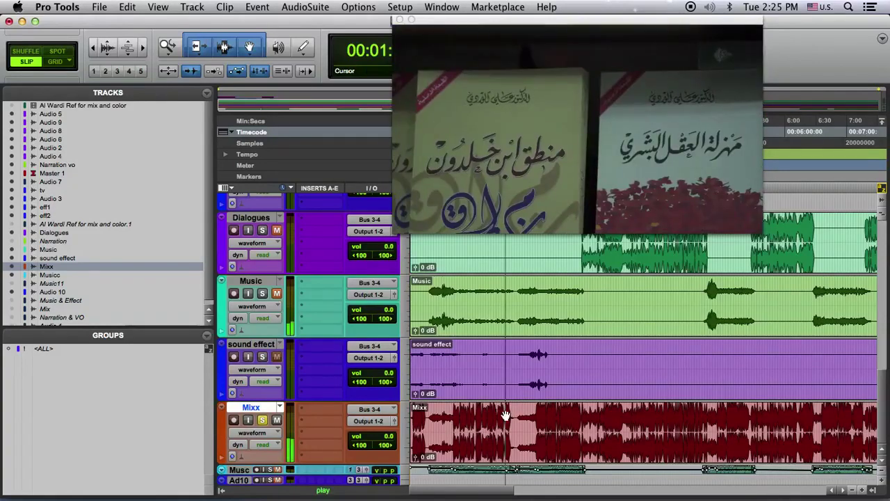
{"action": "key", "text": "space"}
{"action": "key", "text": "t"}
{"action": "key", "text": "t"}
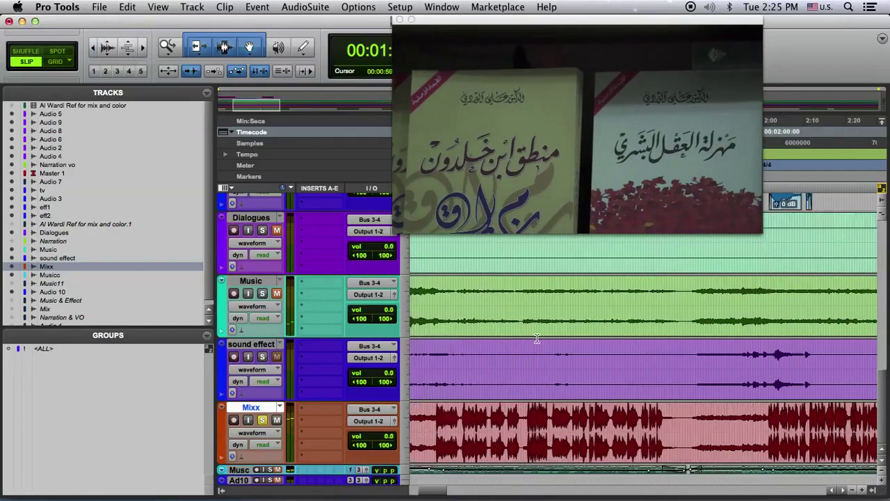
{"action": "left_click", "coordinate": [653, 414]}
{"action": "key", "text": "space"}
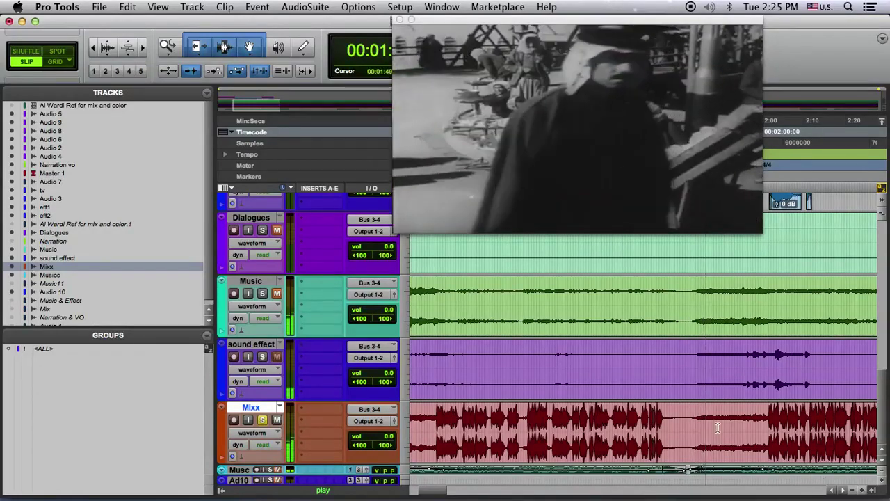
Solo the sound effect track instead of Mixx and play from where its waveform resumes after the quiet gap
{"action": "left_click", "coordinate": [262, 356]}
{"action": "left_click", "coordinate": [262, 420]}
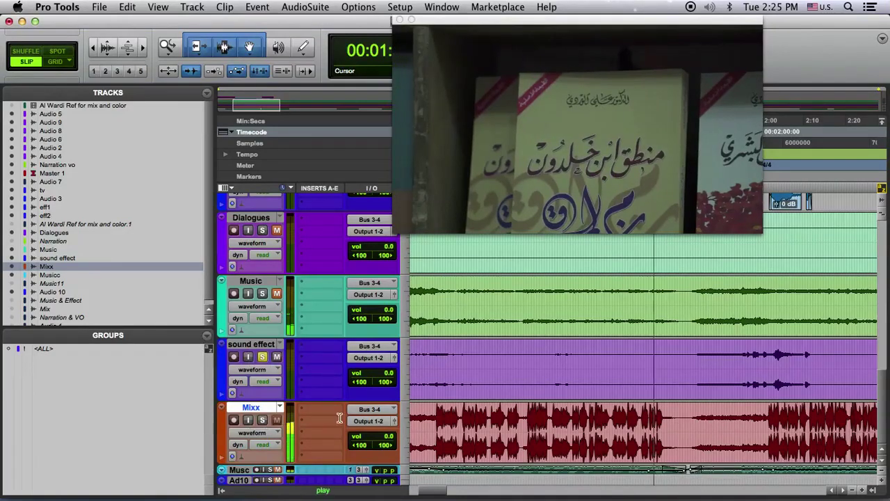
{"action": "left_click", "coordinate": [697, 356]}
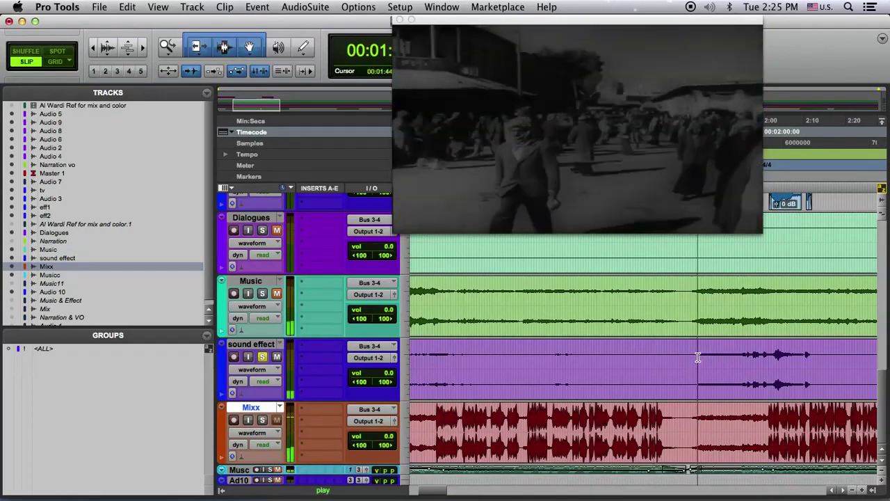